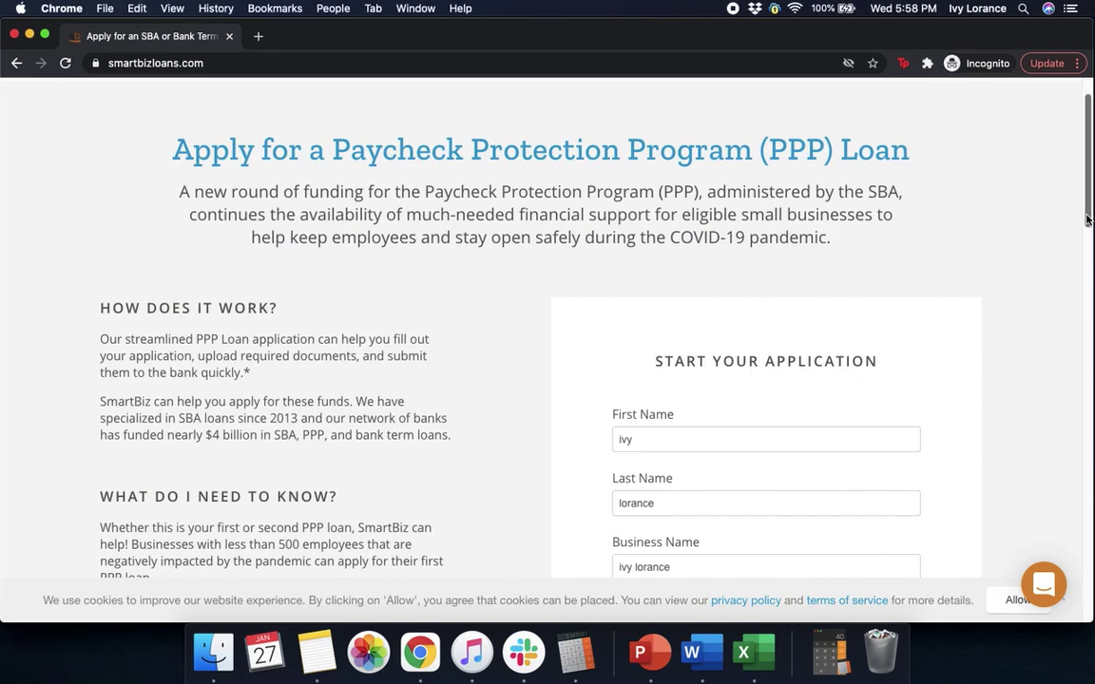
- Scroll through the filled PPP start form to review contact details, business type and $14,583 request
scroll(1081, 247, "down", 5)
scroll(1082, 279, "up", 1)
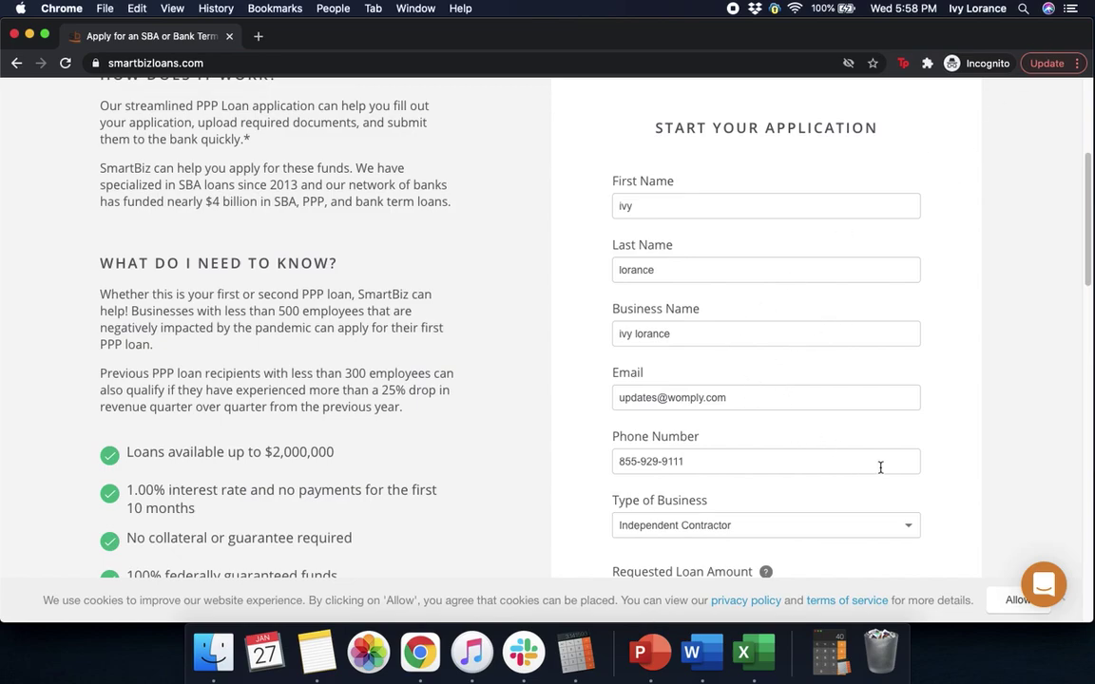
scroll(1077, 328, "down", 4)
scroll(1078, 329, "down", 1)
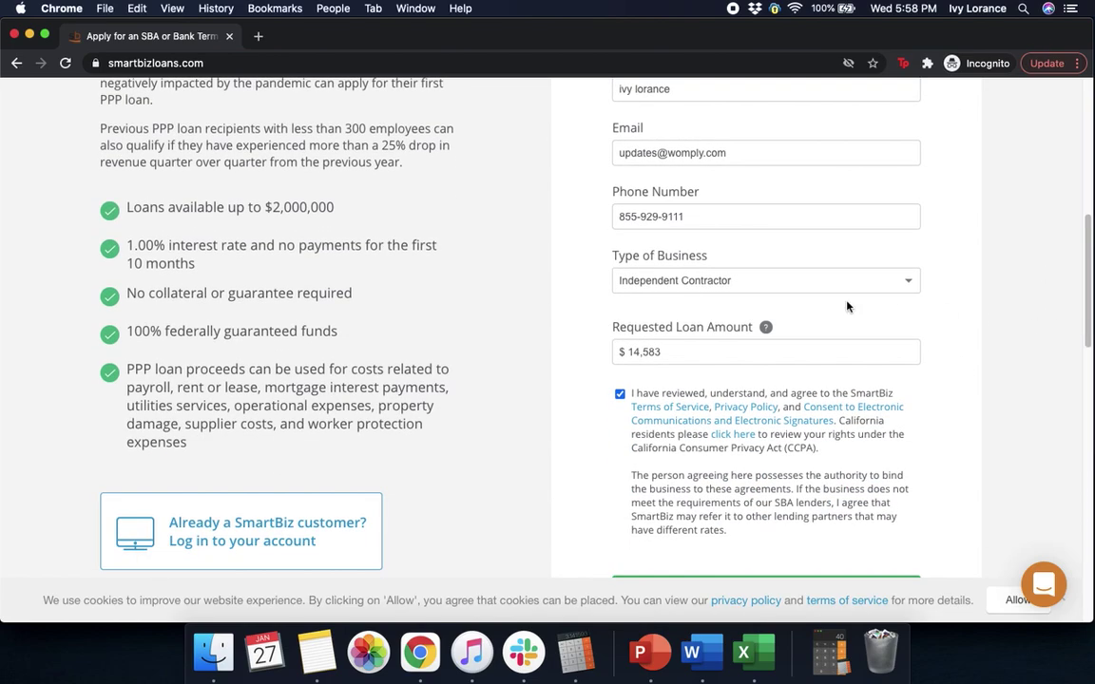
left_click(848, 283)
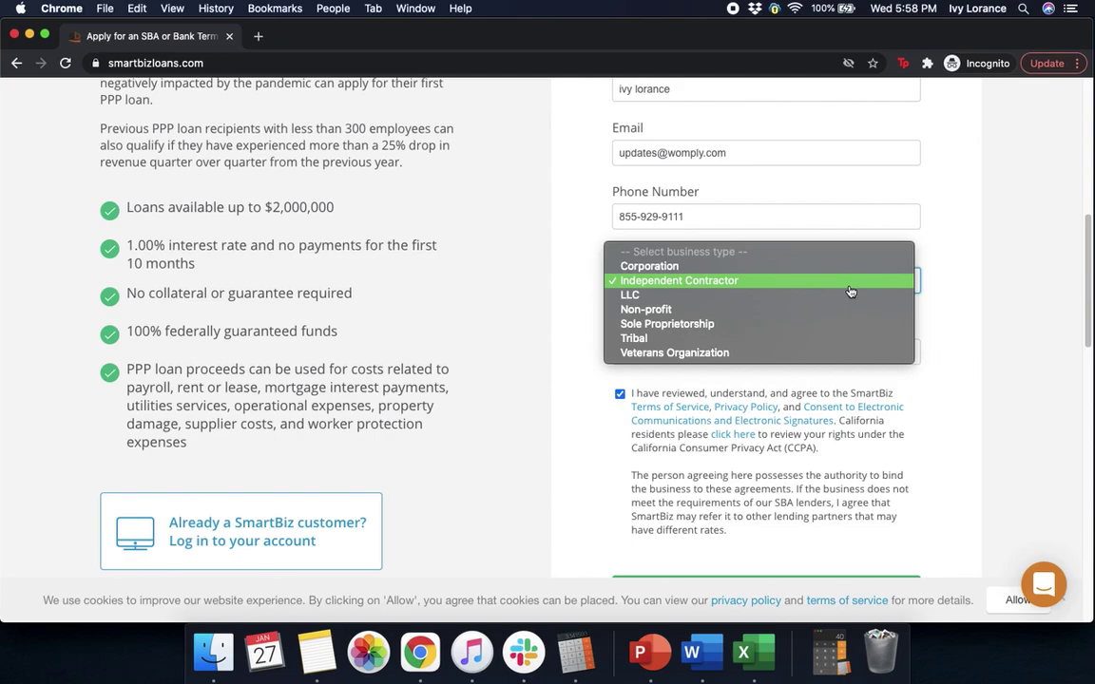
left_click(997, 337)
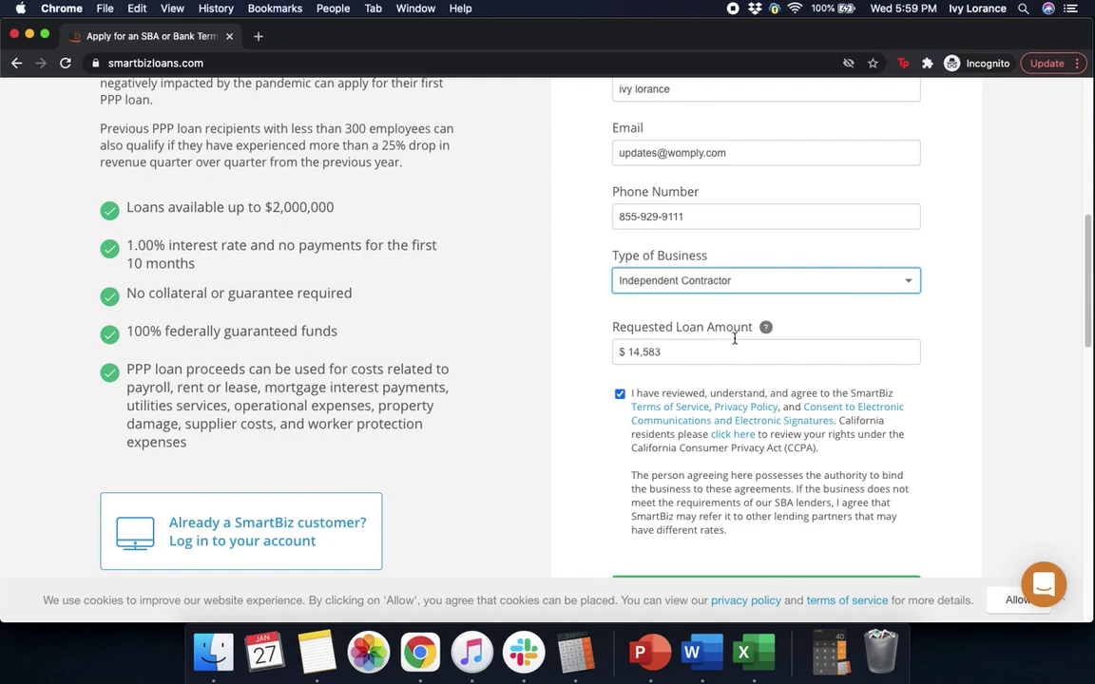
mouse_move(766, 327)
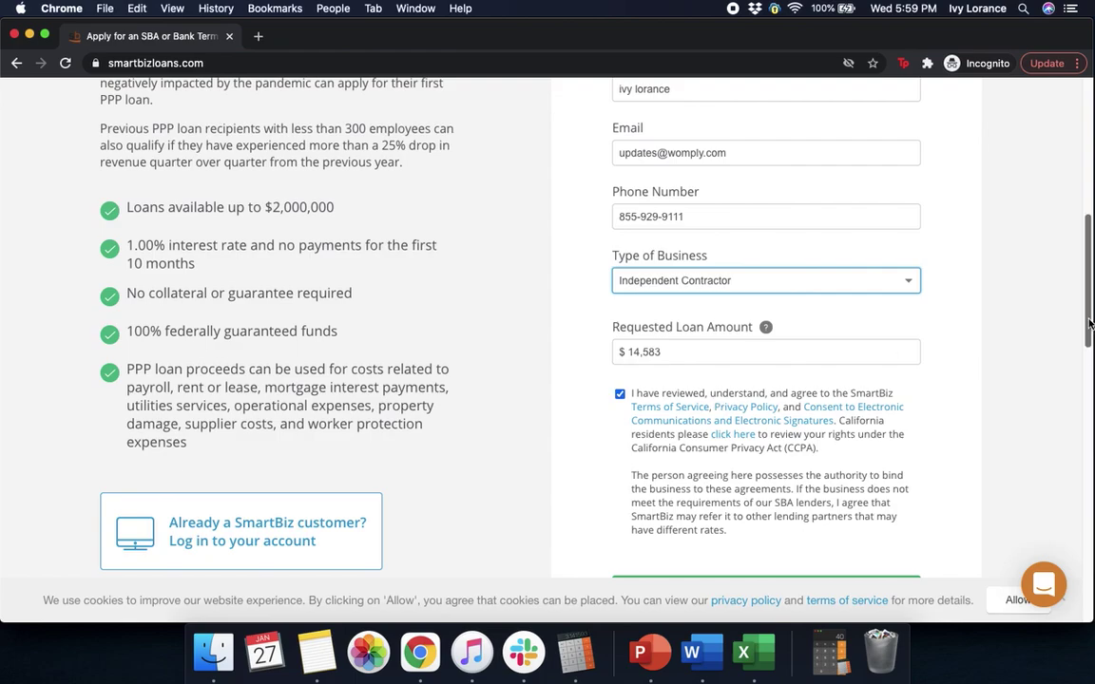
scroll(1084, 347, "down", 1)
scroll(1084, 346, "down", 5)
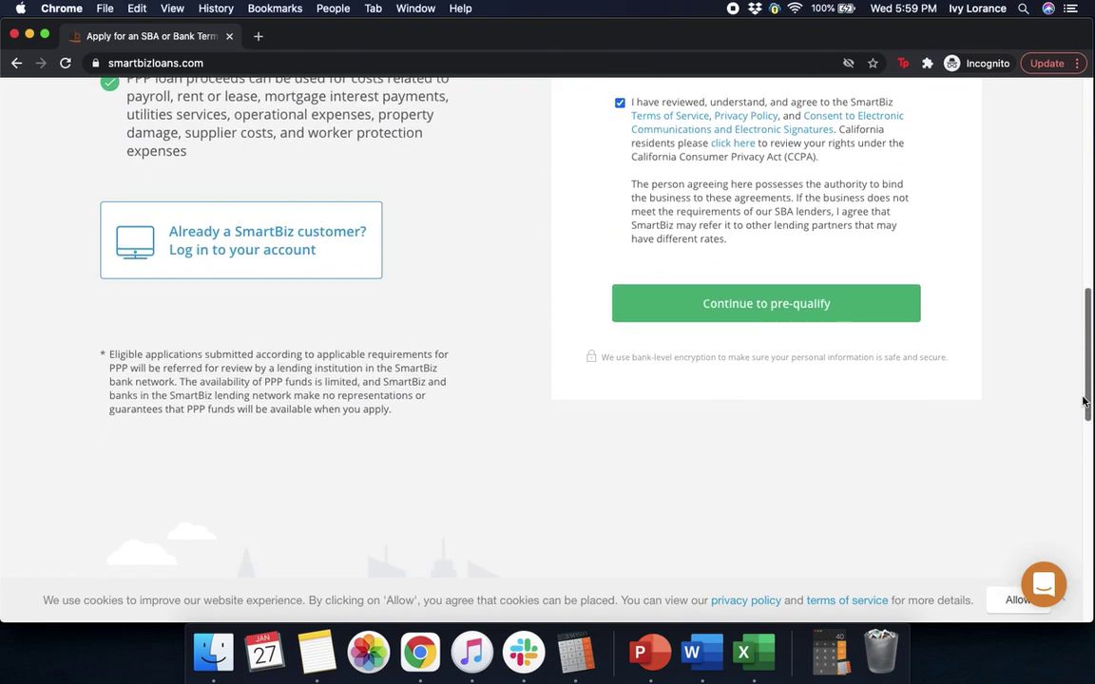
- Submit the application form and begin the pre-qualification questions
left_click(832, 306)
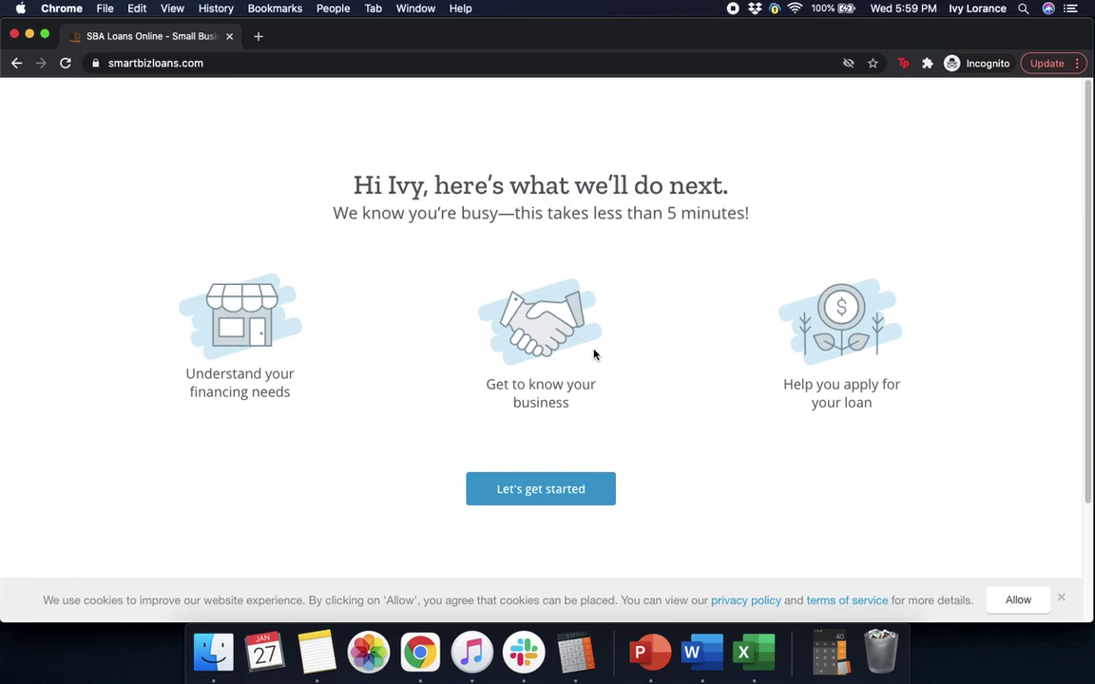
left_click(535, 491)
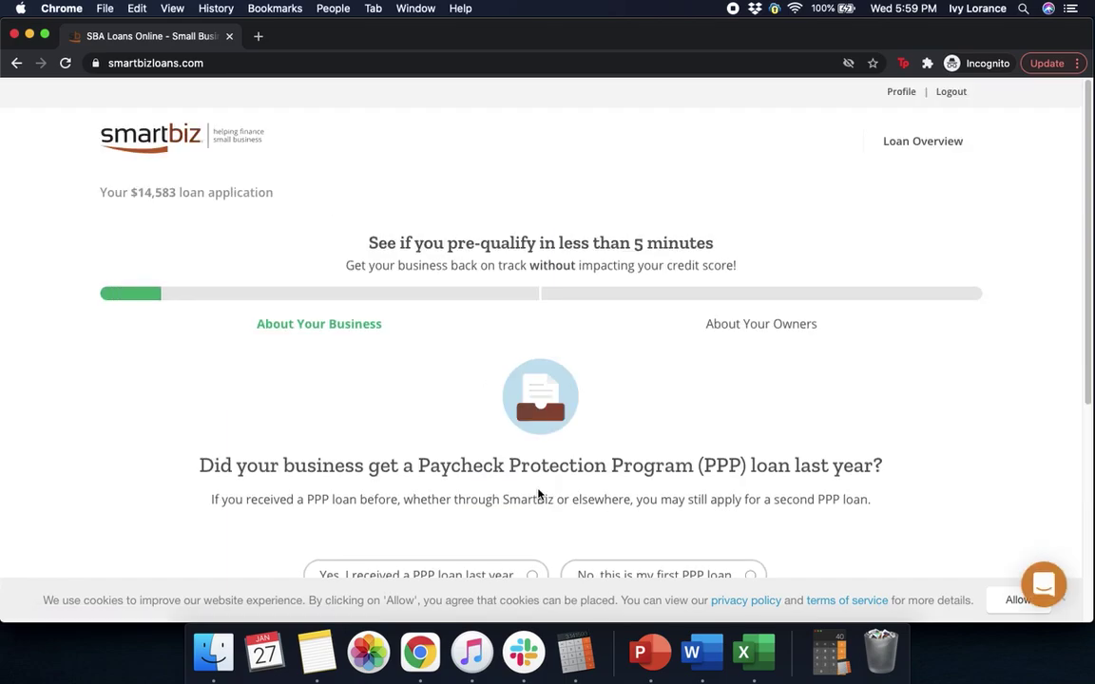
scroll(1086, 235, "down", 1)
left_click_drag(1086, 234, 1078, 272)
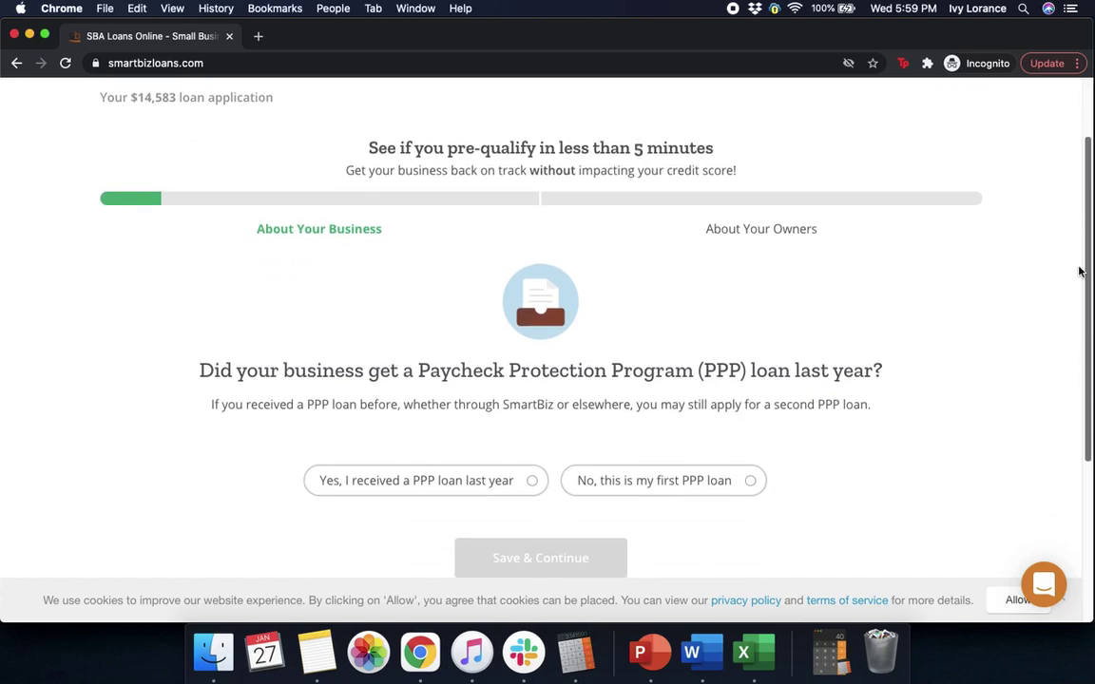
left_click_drag(1079, 271, 1068, 330)
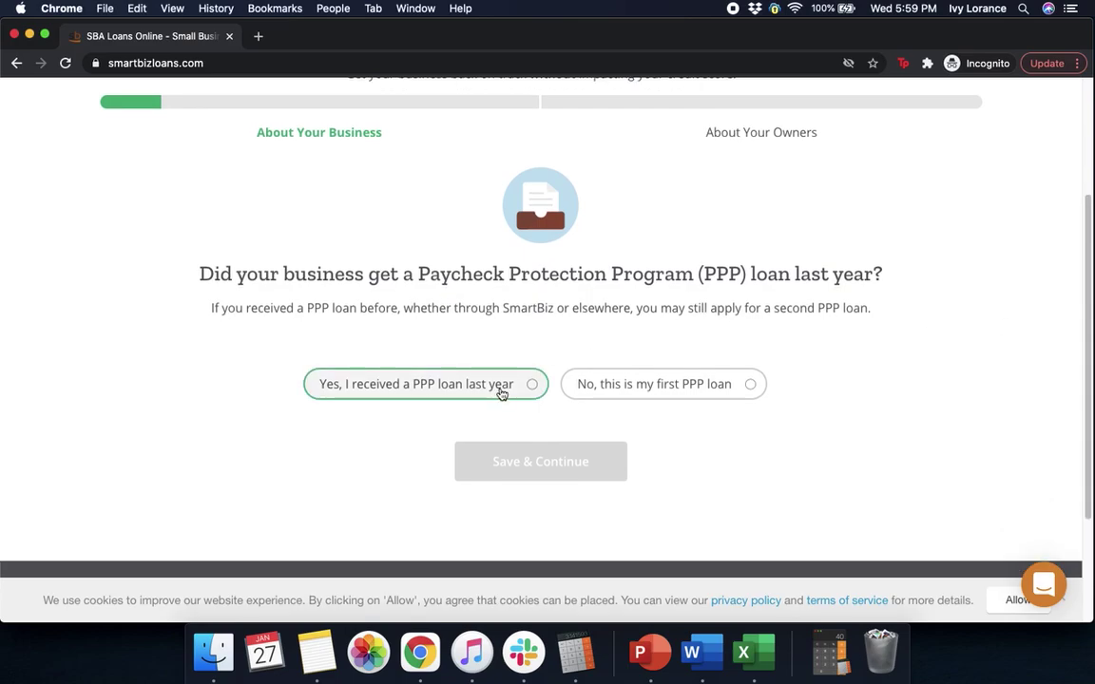
- Answer that a PPP loan was received last year, for $14,583
left_click(500, 391)
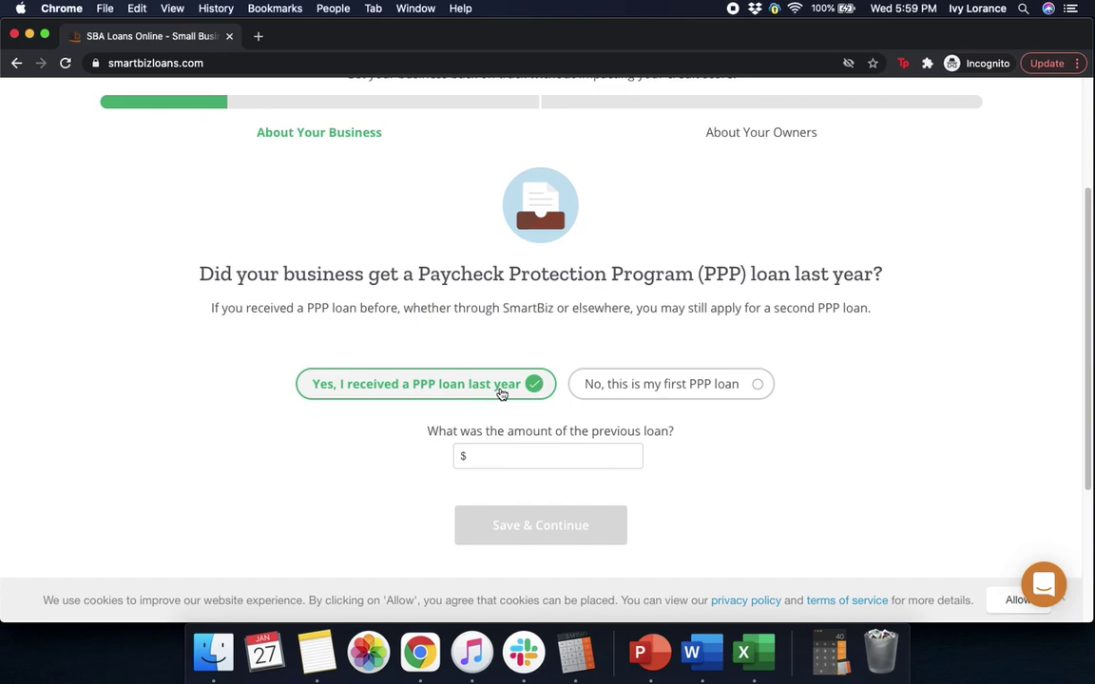
left_click(505, 455)
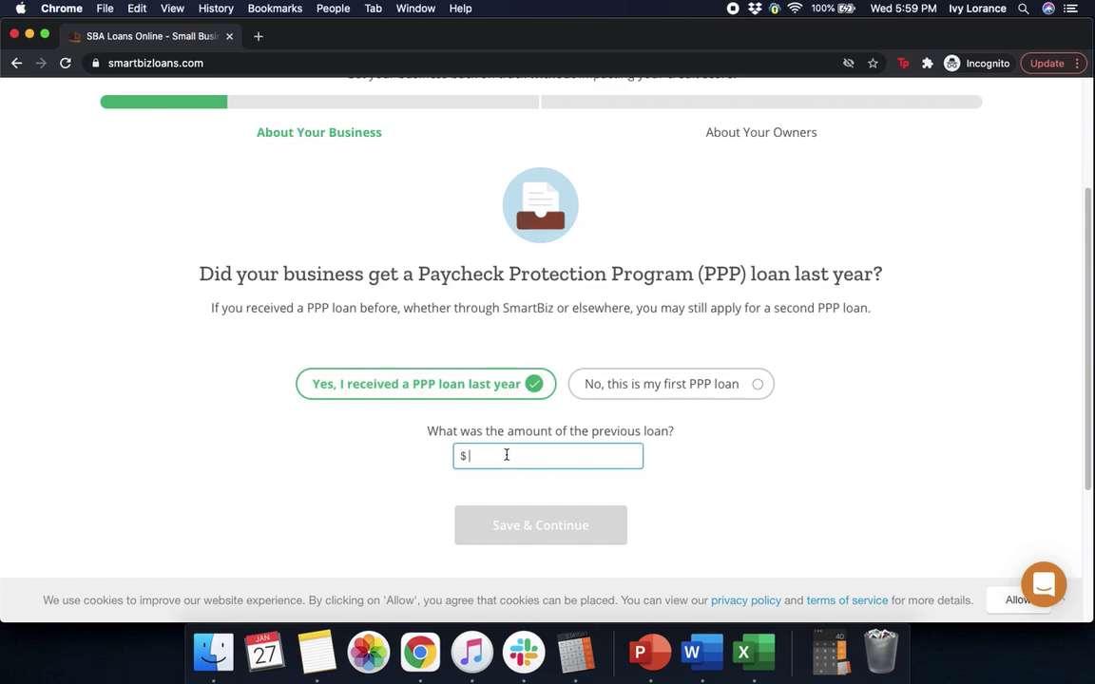
type("14,583")
left_click(748, 505)
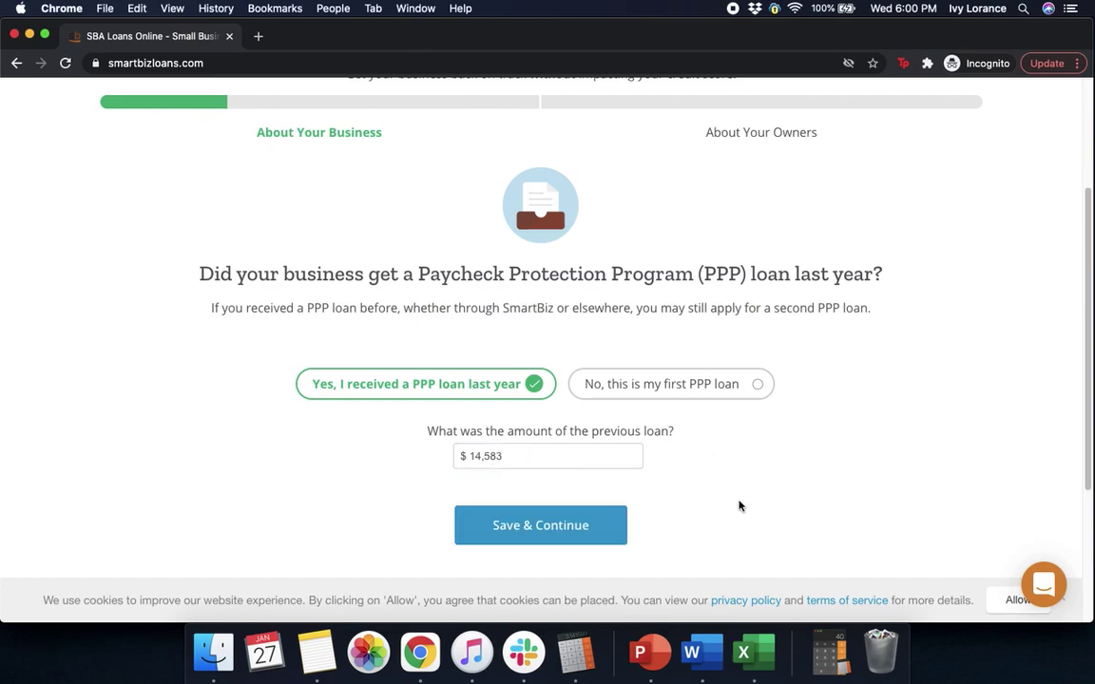
- Save the previous-loan answer and record a business start of 6-10 years ago
left_click(508, 537)
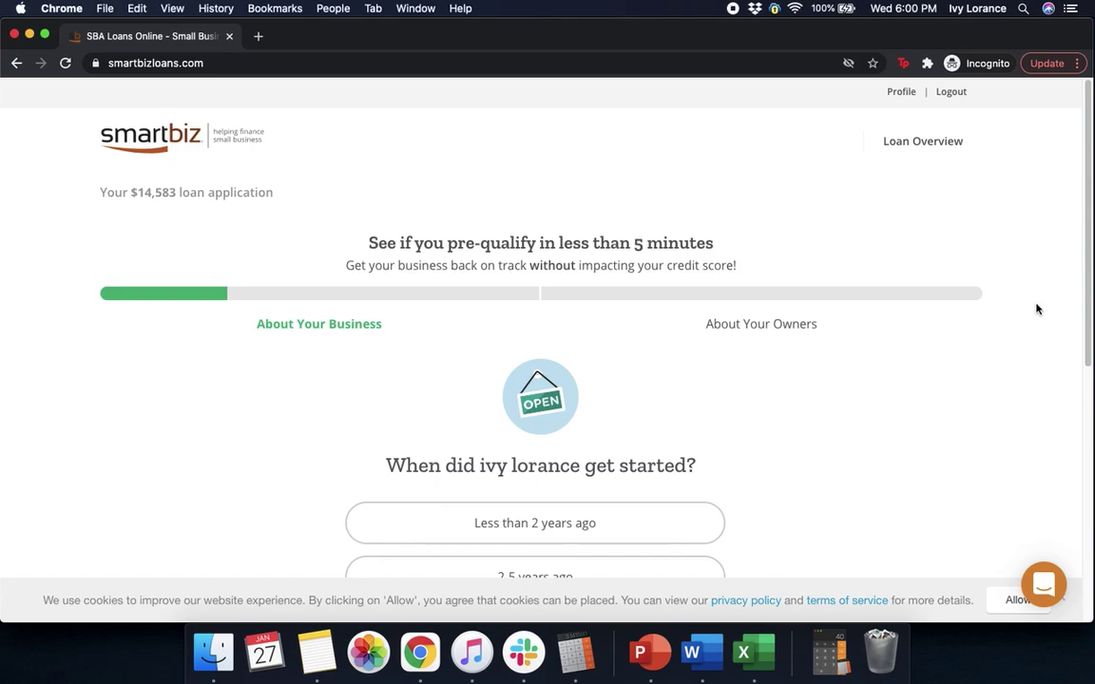
left_click_drag(1090, 197, 1074, 332)
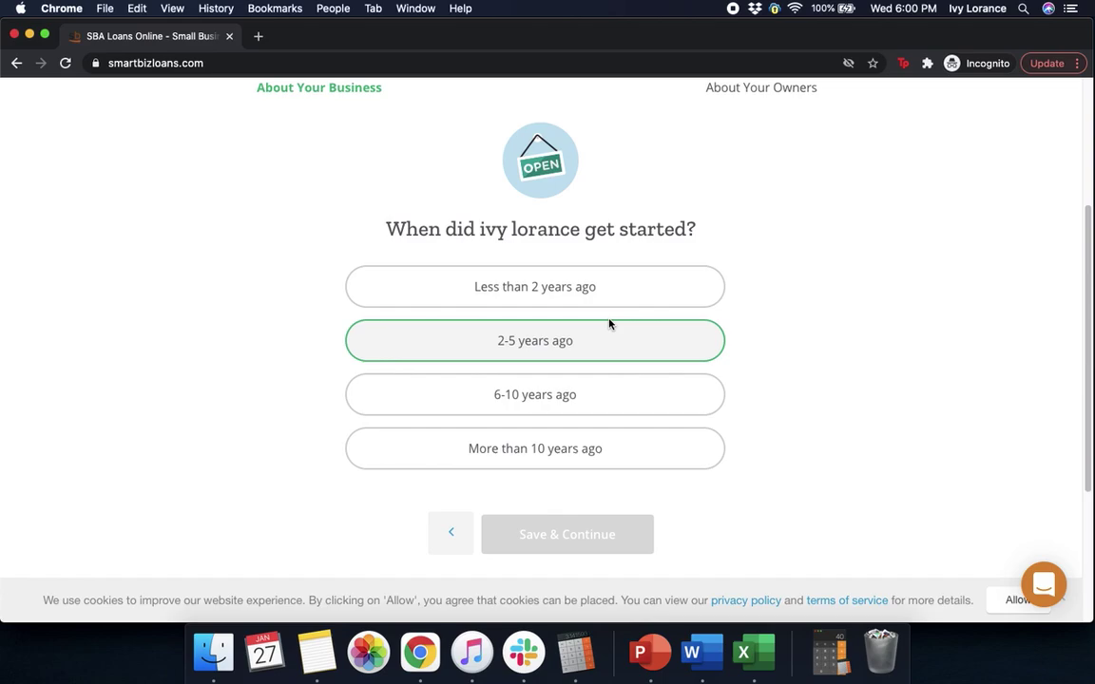
left_click(592, 399)
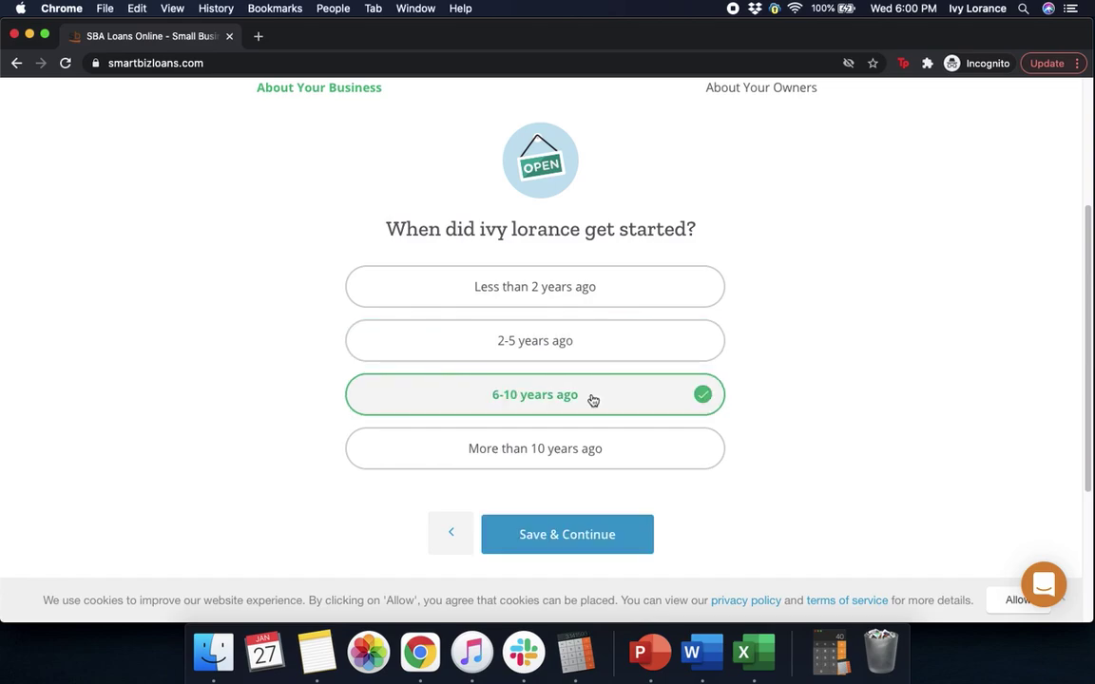
left_click(582, 535)
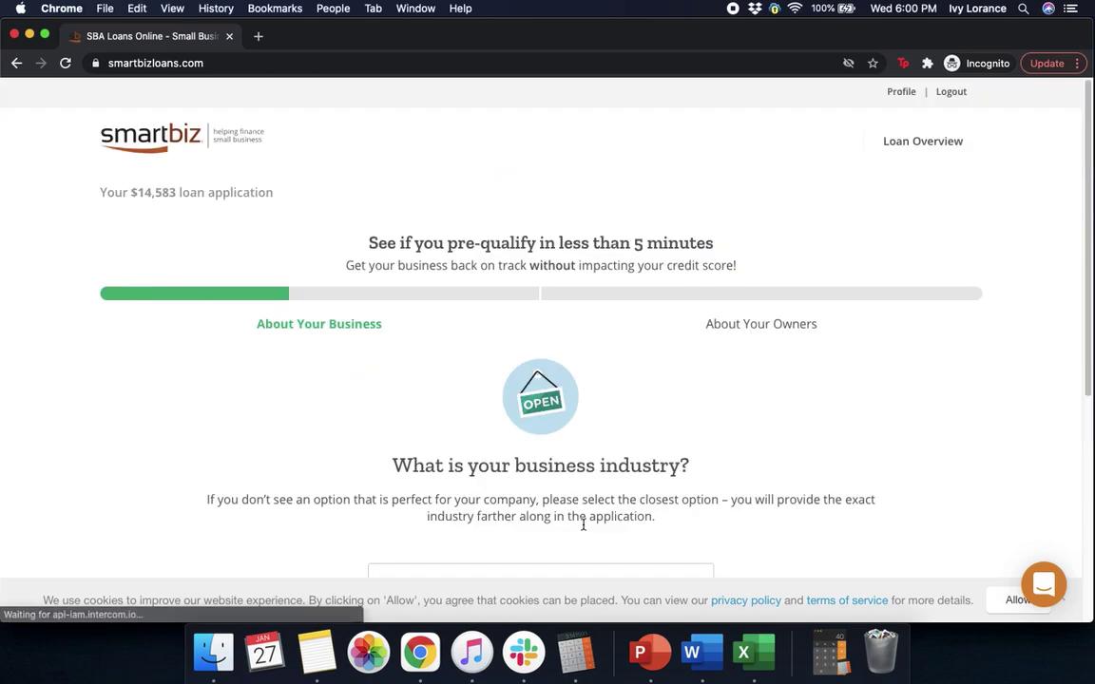
- Choose Professional Services as the business industry and save it
left_click_drag(1082, 196, 1078, 336)
scroll(1078, 336, "down", 1)
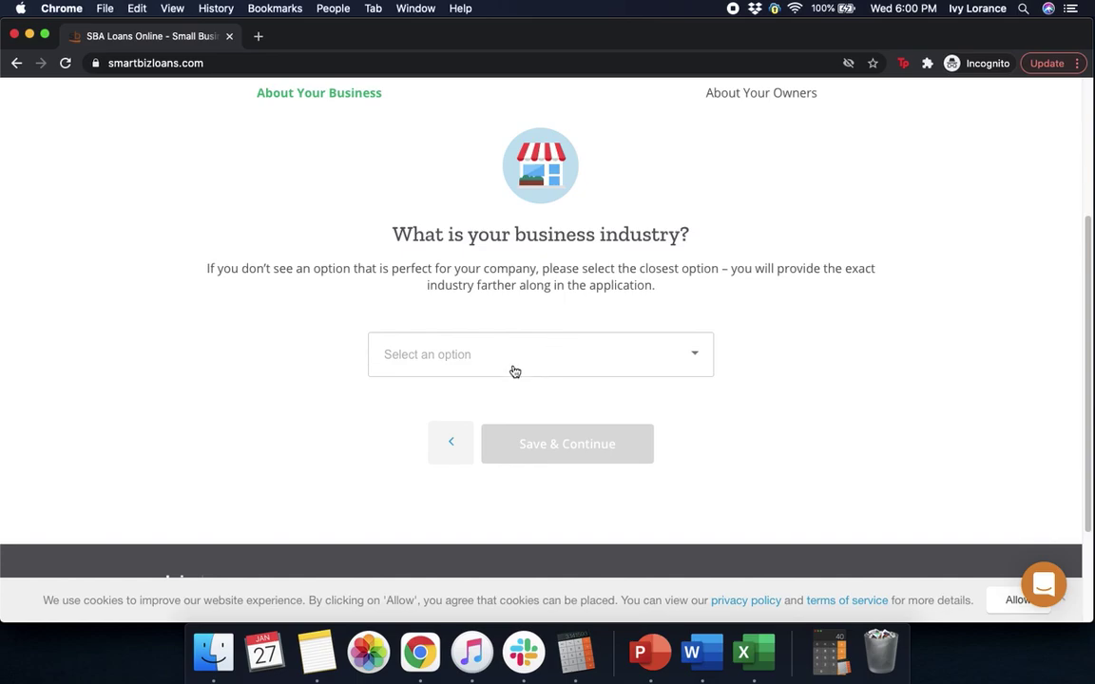
left_click(514, 366)
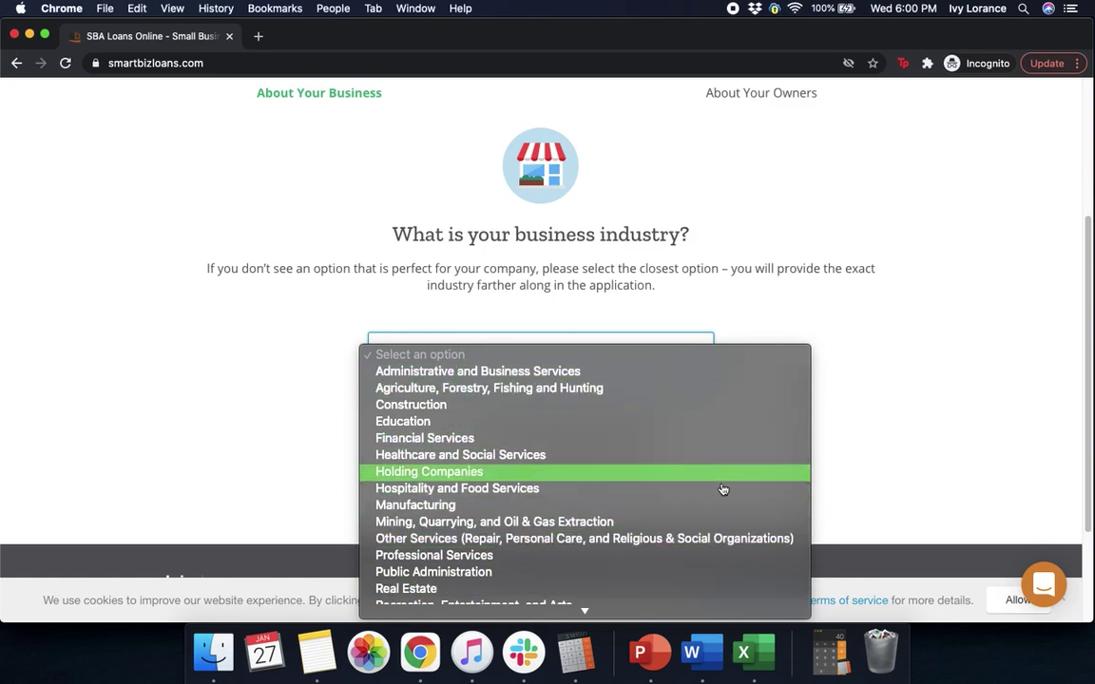
mouse_move(584, 610)
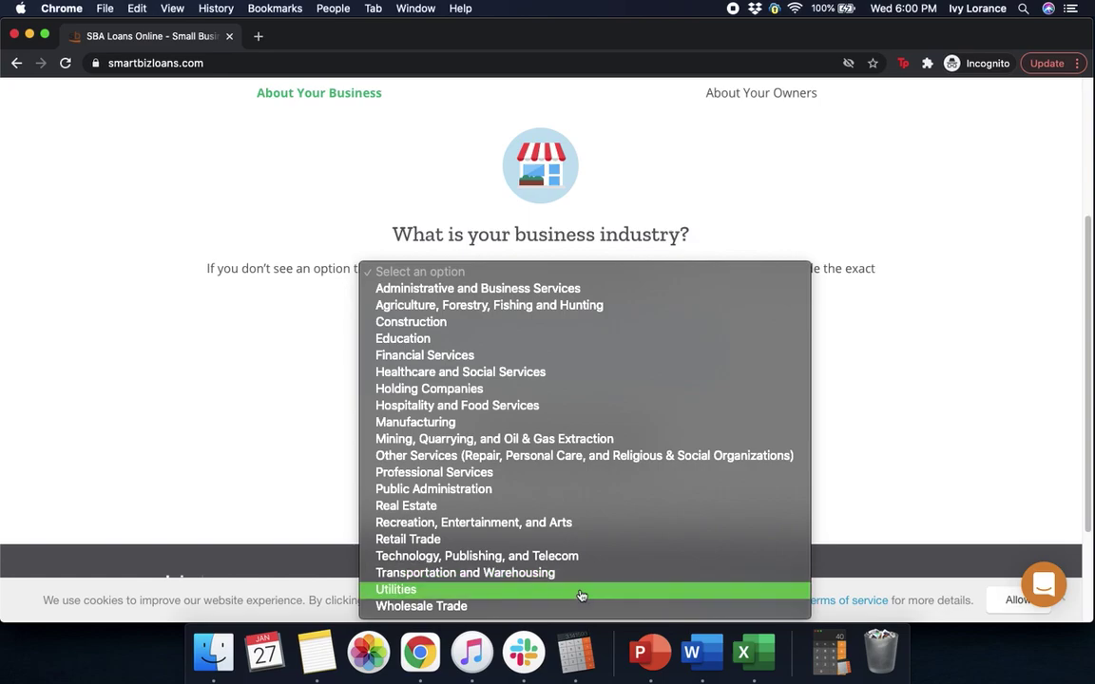
left_click(536, 475)
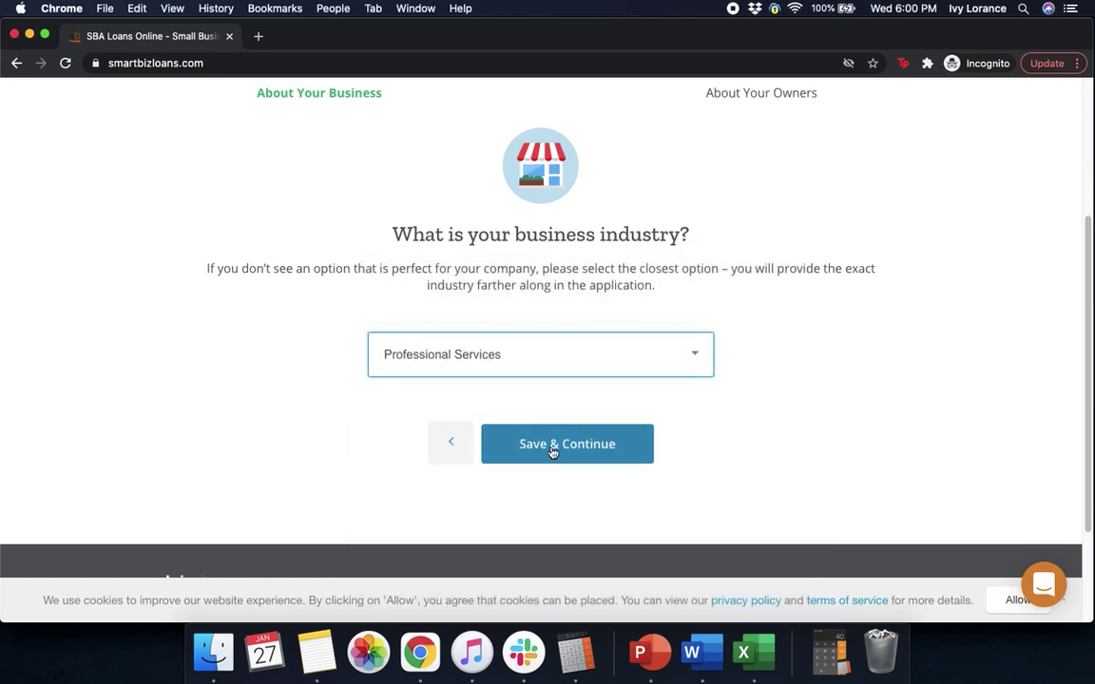
left_click(552, 451)
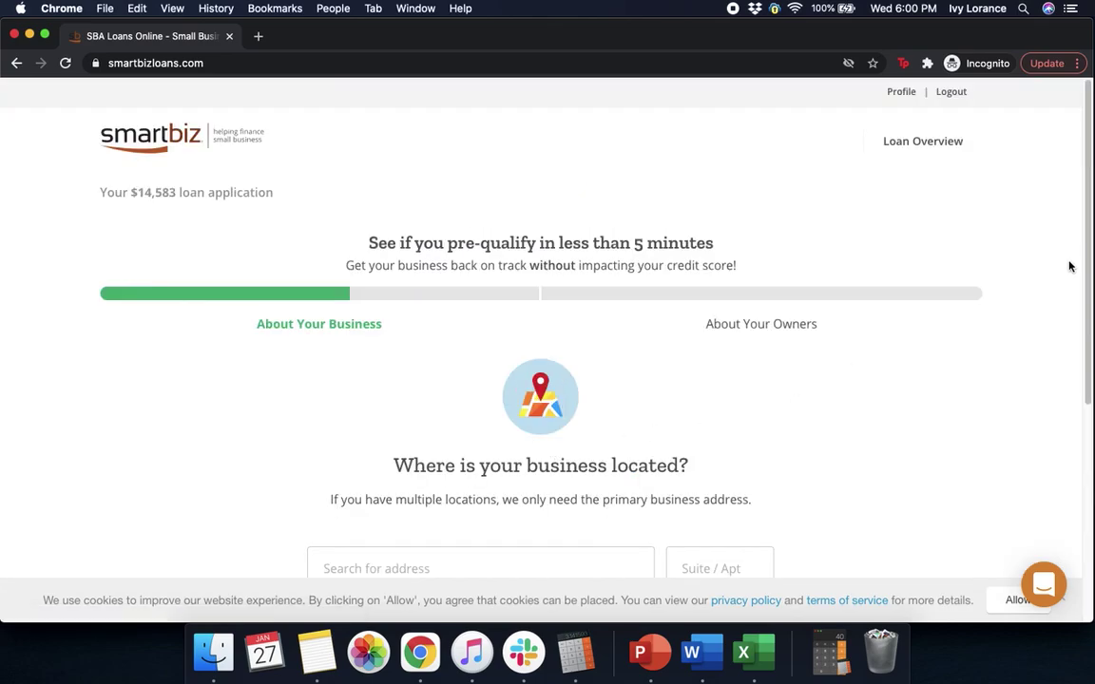
- Enter the business street address, select the first suggestion and save it
scroll(1073, 373, "down", 3)
left_click(425, 416)
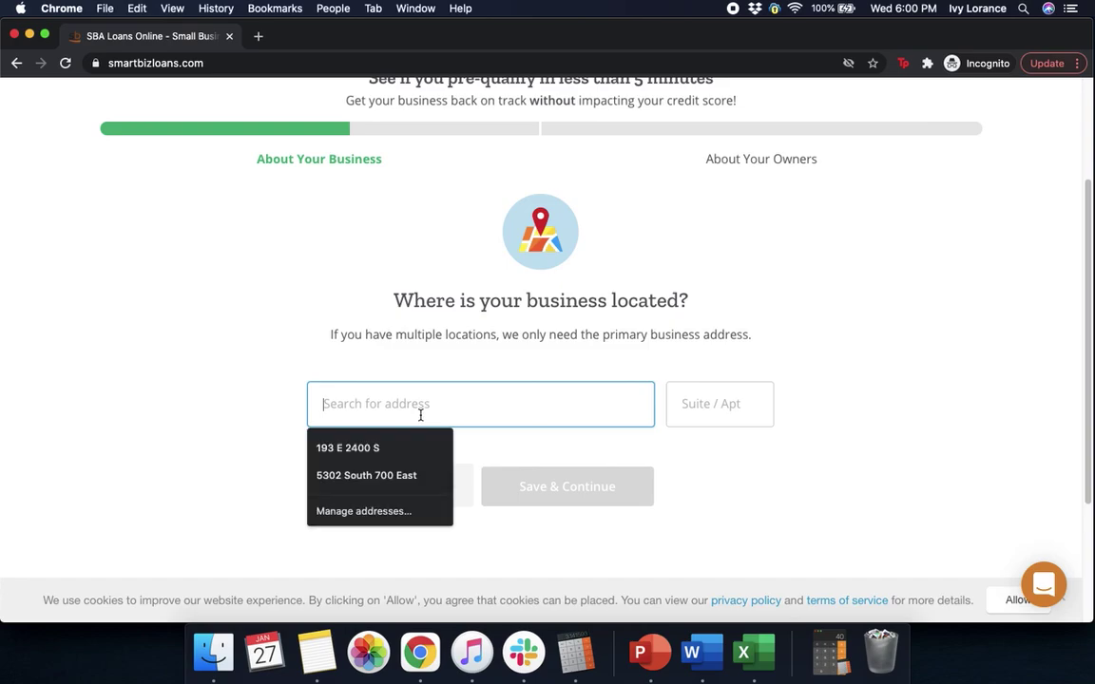
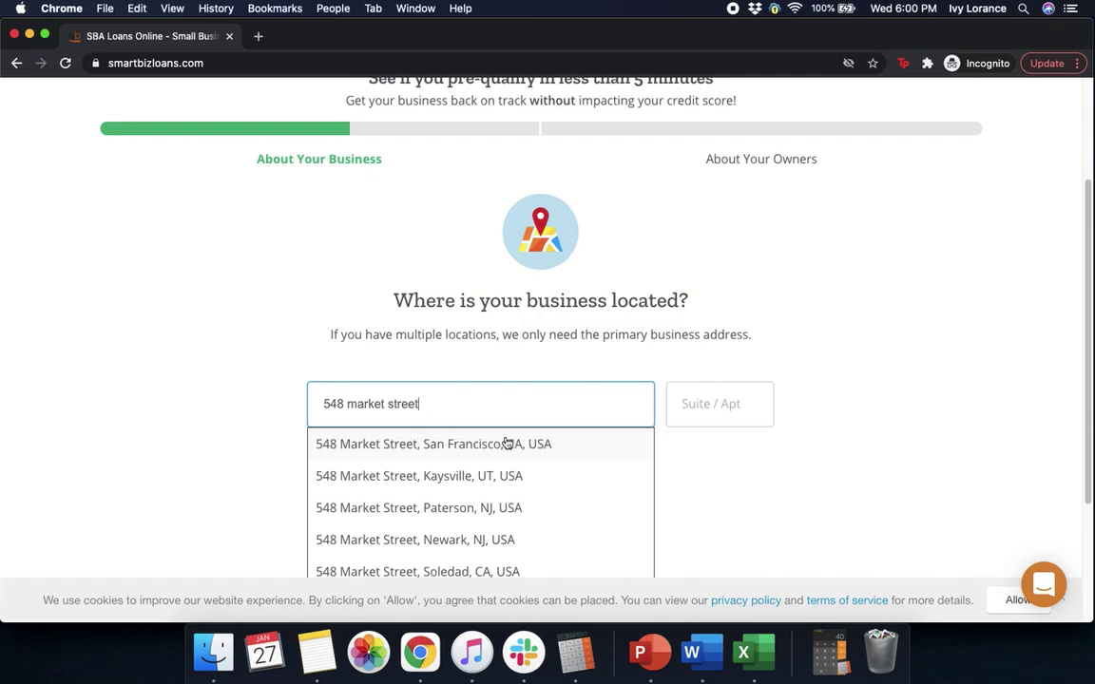
left_click(478, 446)
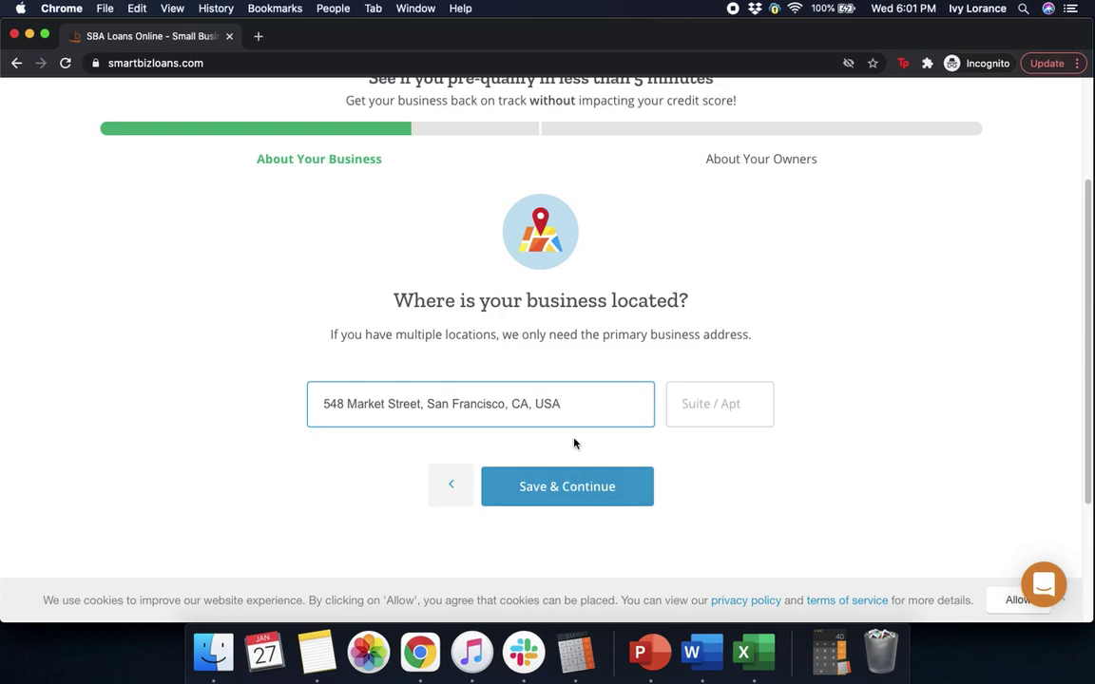
left_click(610, 489)
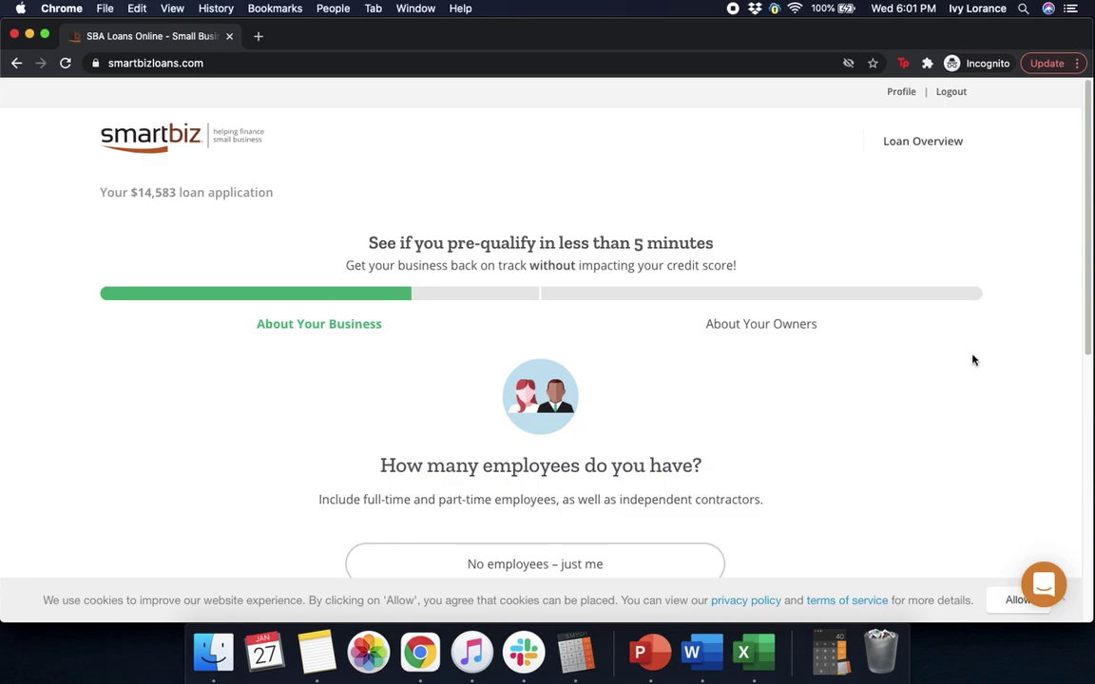
- Set the employee count to 'No employees – just me' and save
scroll(1082, 316, "down", 1)
scroll(1082, 315, "down", 5)
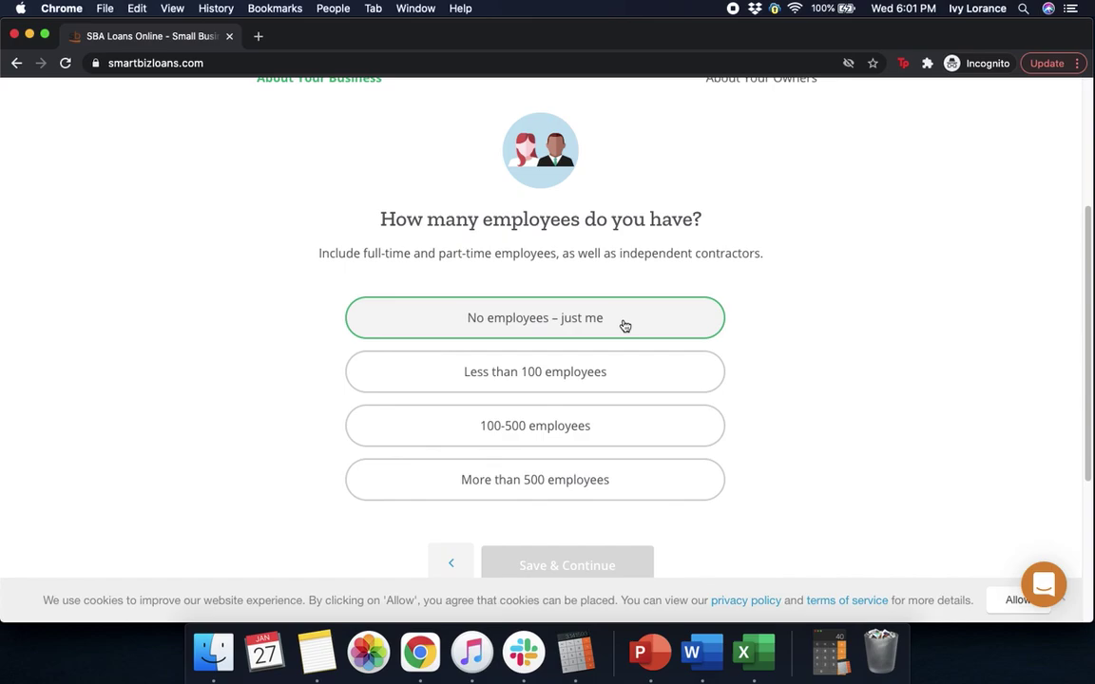
left_click(624, 326)
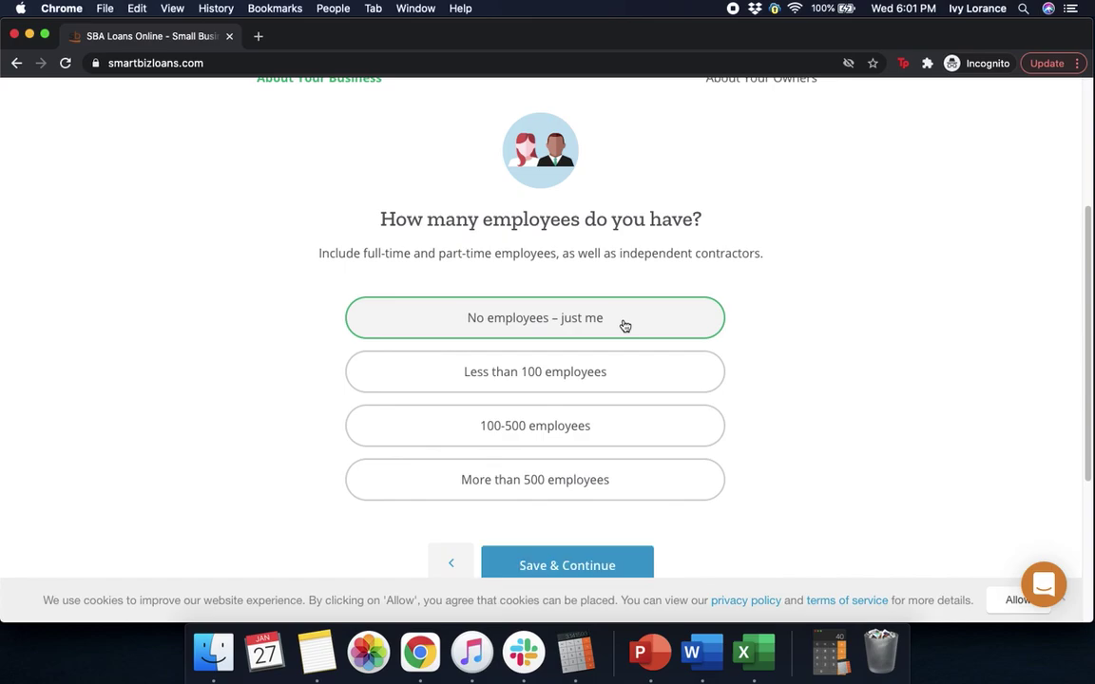
left_click(580, 568)
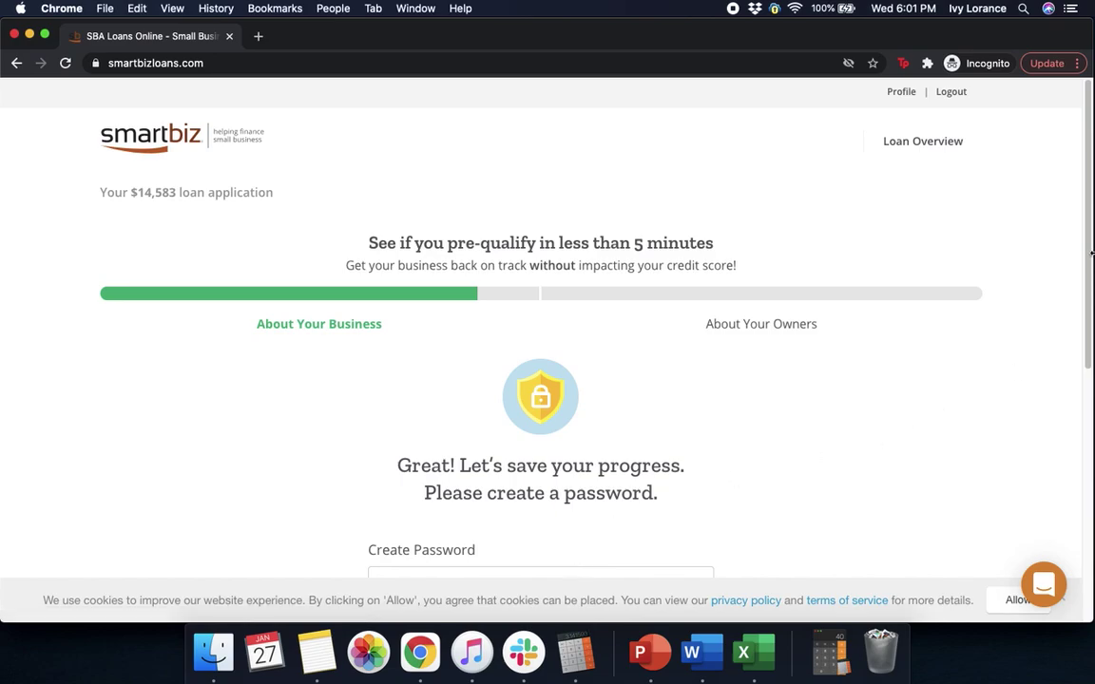
- Create an account password that meets all four requirements and save it
left_click_drag(1085, 253, 1085, 255)
scroll(1085, 255, "down", 5)
left_click(621, 391)
type("•••••••••")
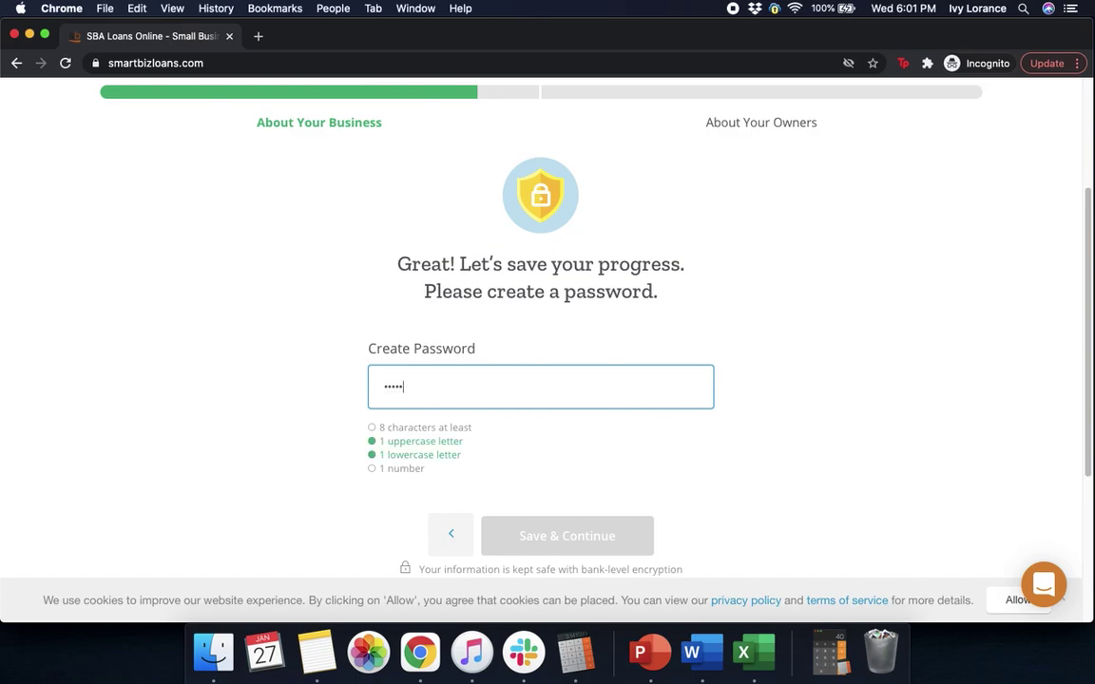
left_click(774, 309)
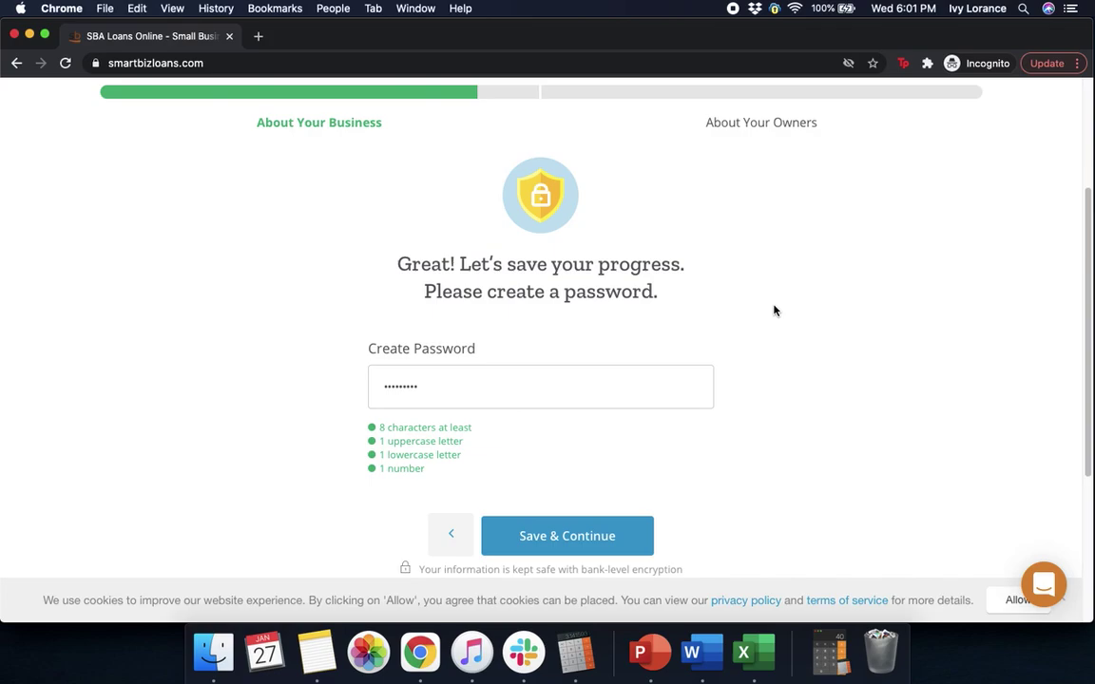
left_click(560, 550)
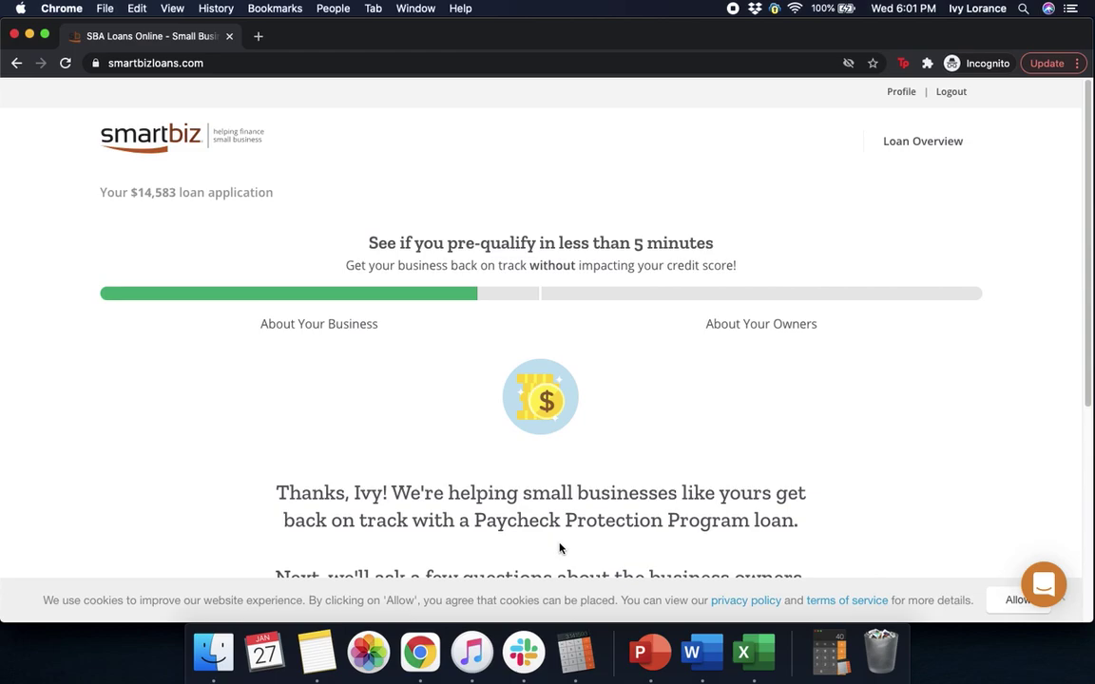
- Continue past the business-section thank-you page to the owner questions
left_click_drag(1090, 263, 1081, 334)
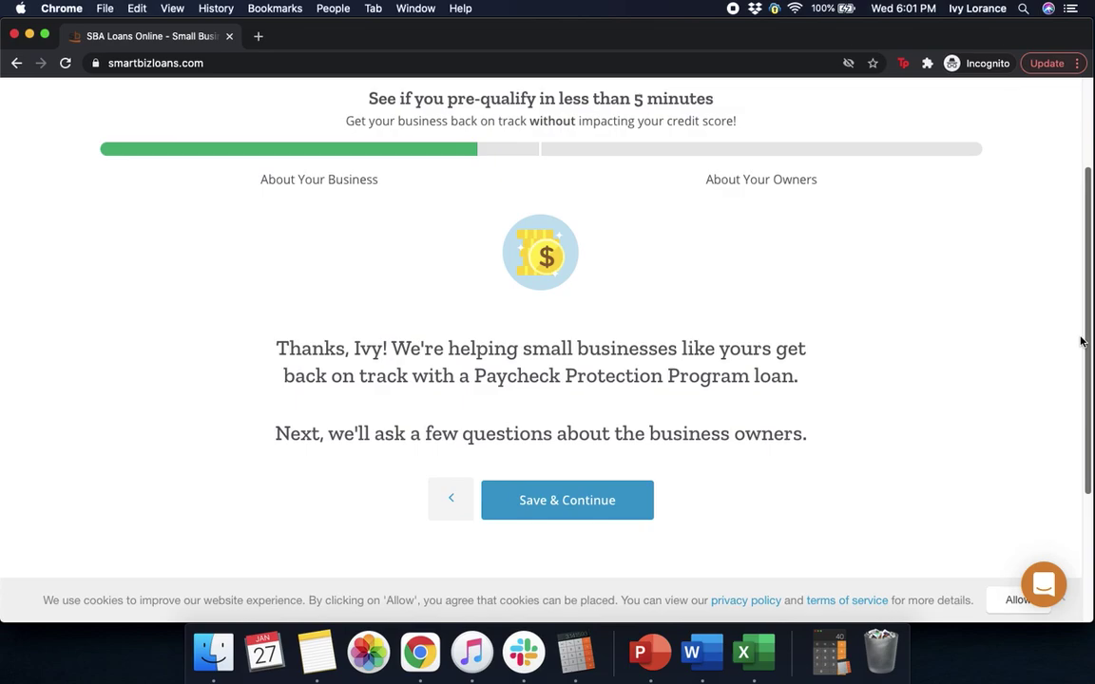
left_click_drag(1080, 341, 1081, 393)
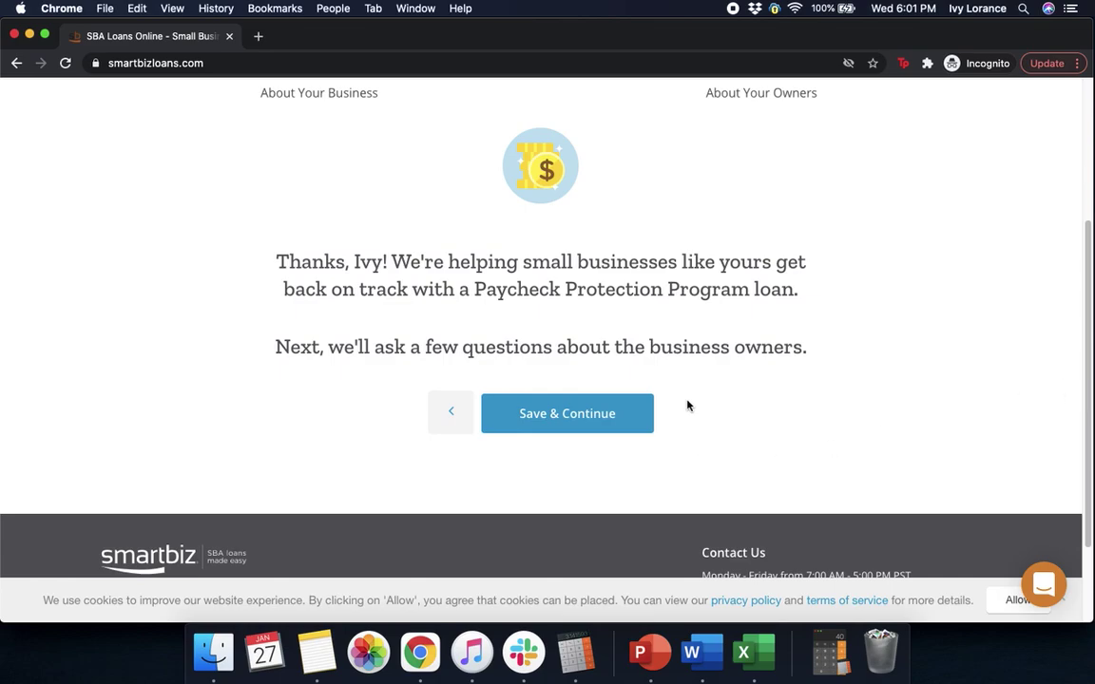
left_click(641, 425)
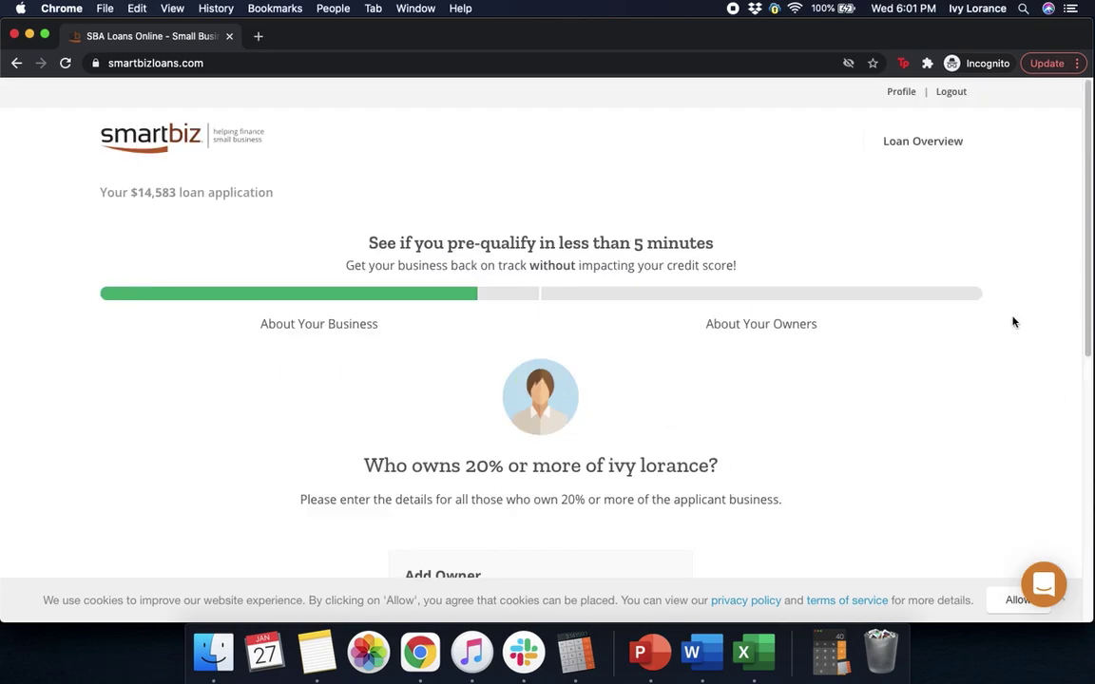
- Add a person owner with first and last name and 100% ownership
left_click_drag(1077, 276, 1063, 417)
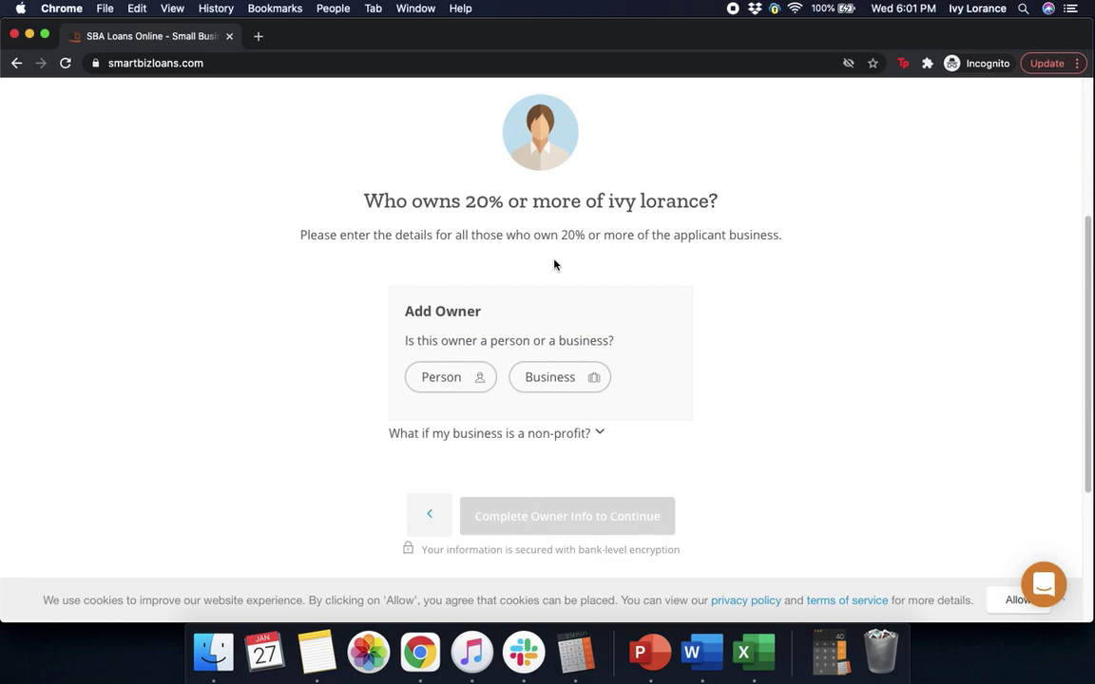
left_click(439, 389)
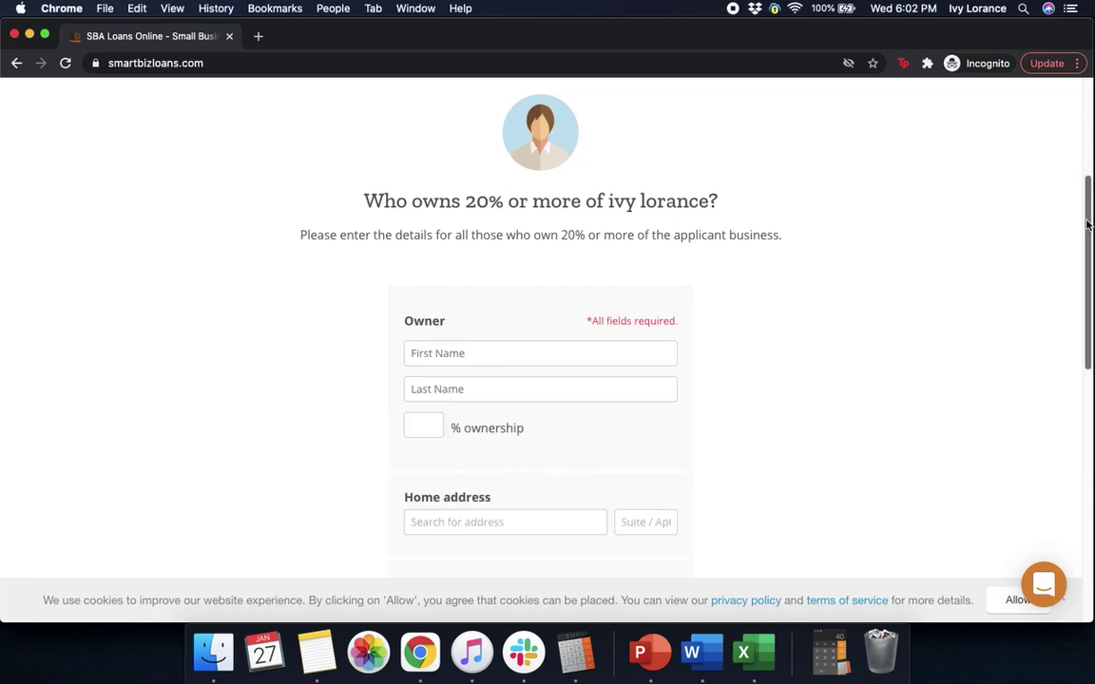
scroll(729, 211, "down", 3)
left_click(557, 209)
left_click(560, 243)
left_click(858, 317)
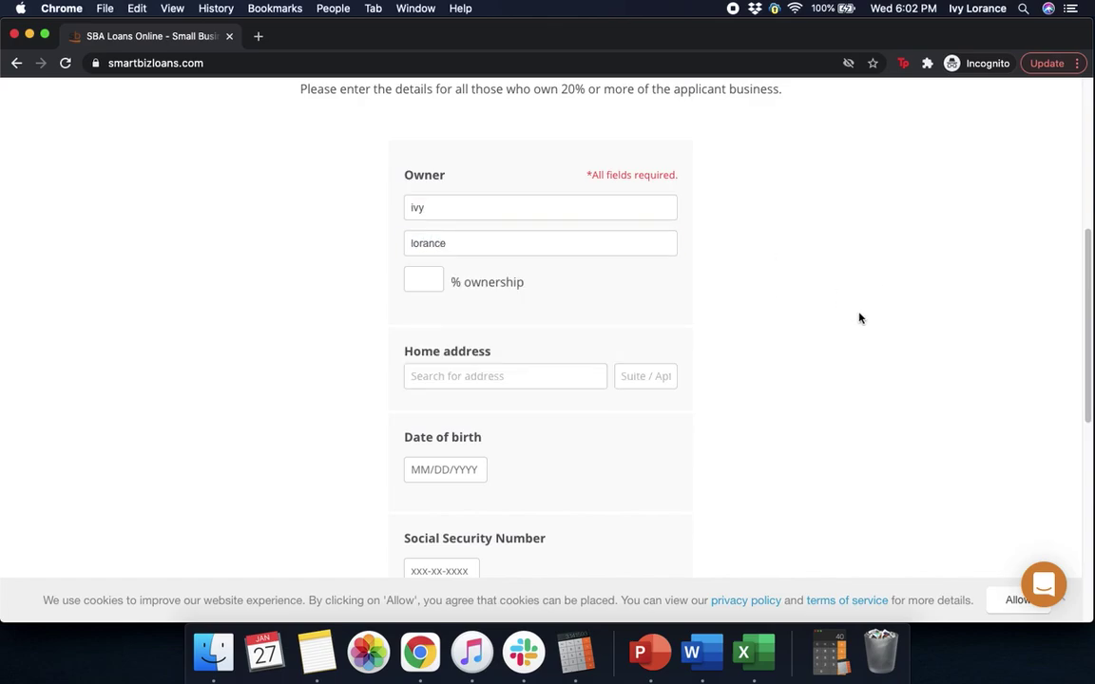
left_click(428, 277)
type("100")
- Enter the owner's home address using the first matching suggestion
left_click(529, 377)
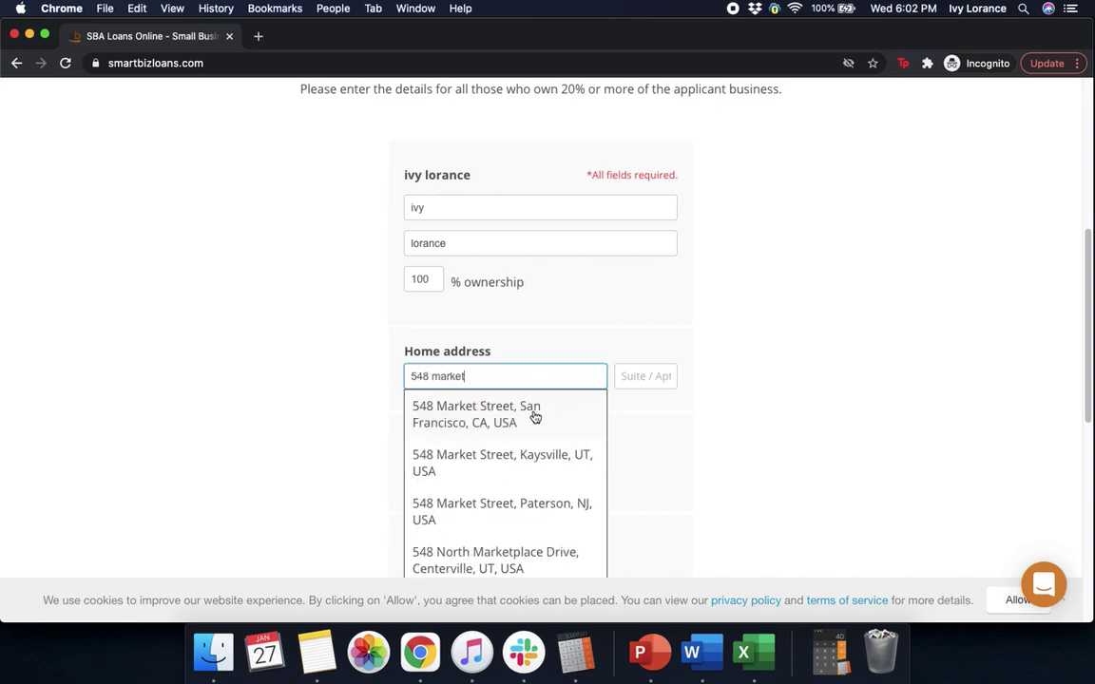
left_click(534, 415)
left_click(599, 459)
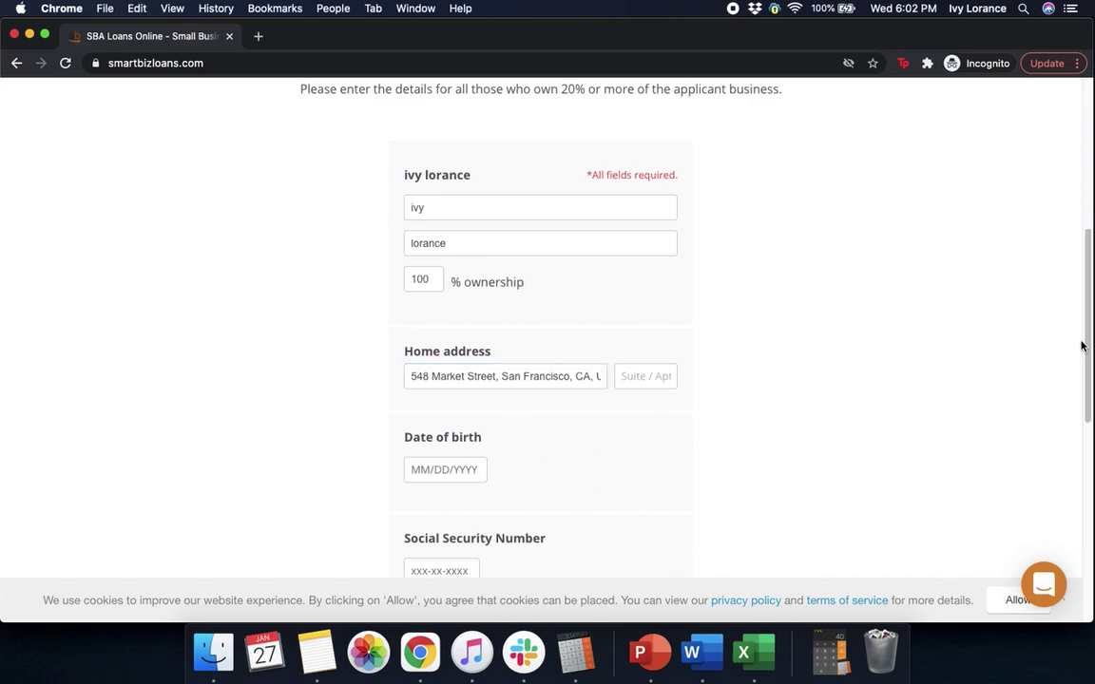
left_click_drag(1081, 345, 1084, 435)
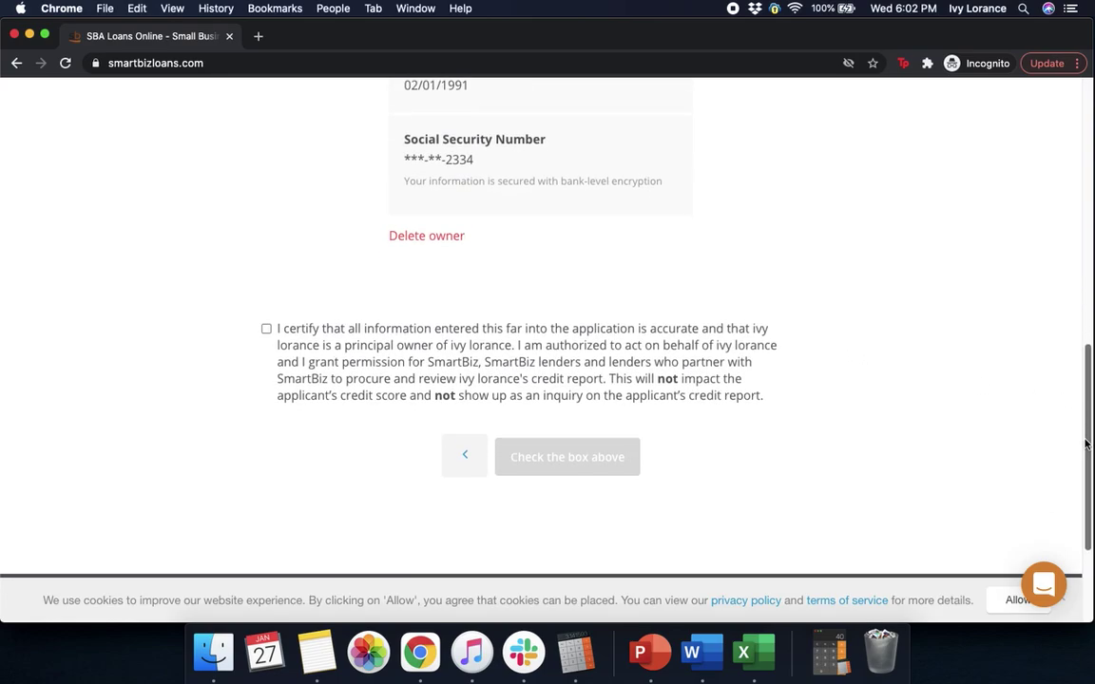
left_click_drag(1085, 439, 1077, 498)
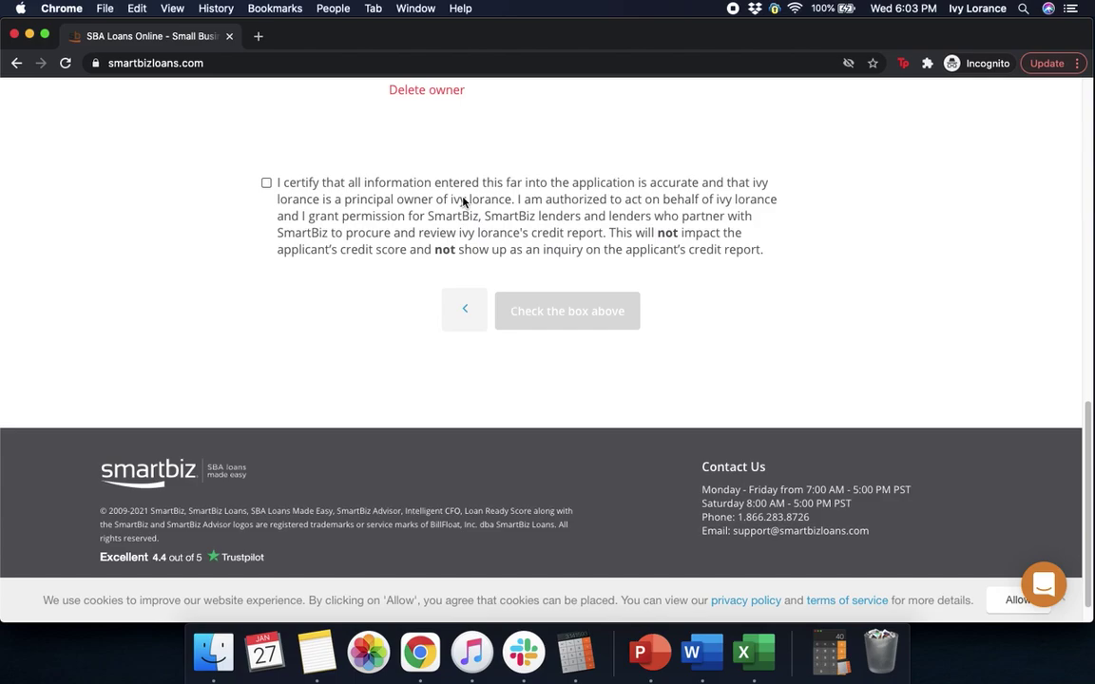
- Certify the information, view the PPP pre-qualification result, and continue to Financial Documents
left_click(266, 183)
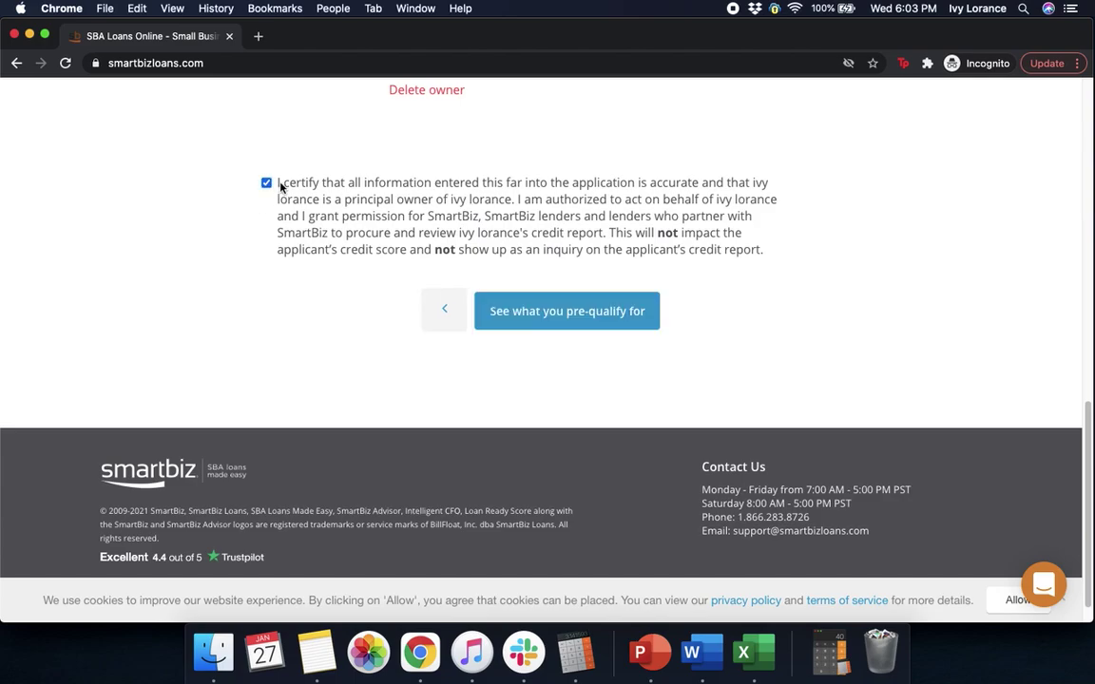
left_click(588, 328)
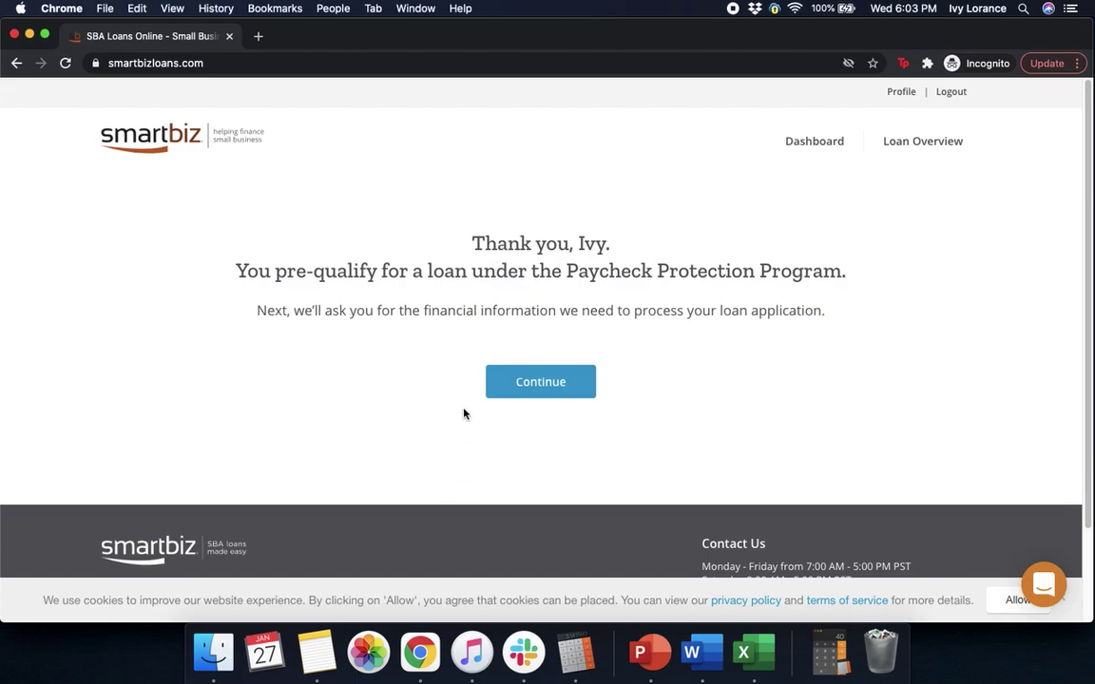
left_click(530, 385)
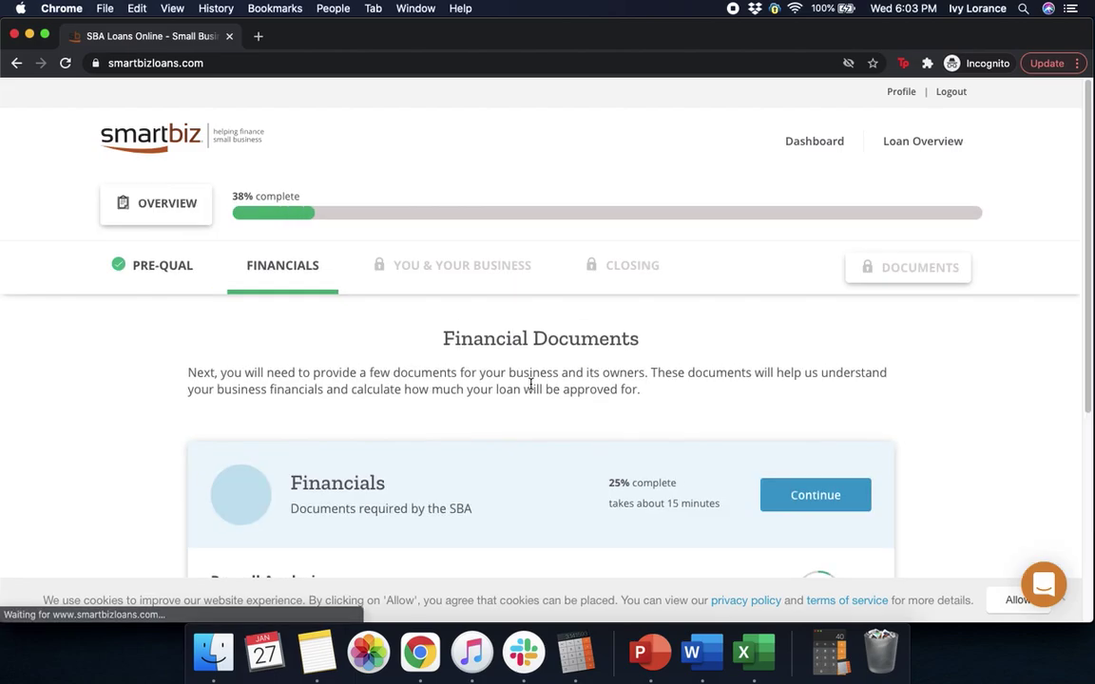
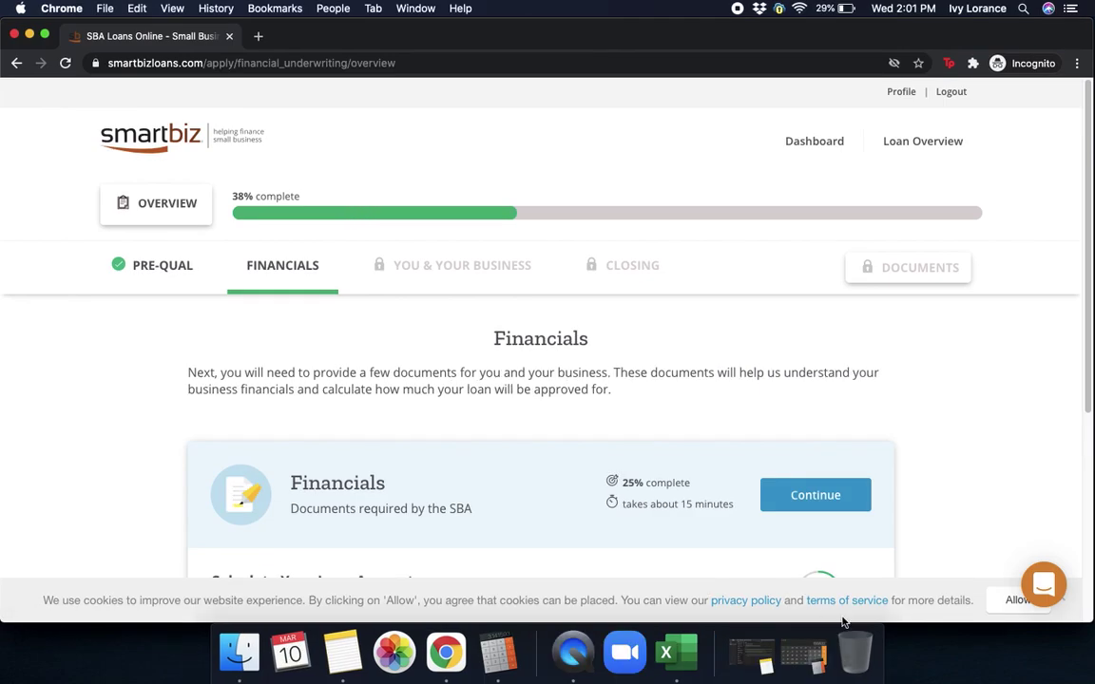
- Continue into the Calculate Your Loan Amount section and begin its Business Info questions
left_click_drag(1091, 189, 1092, 274)
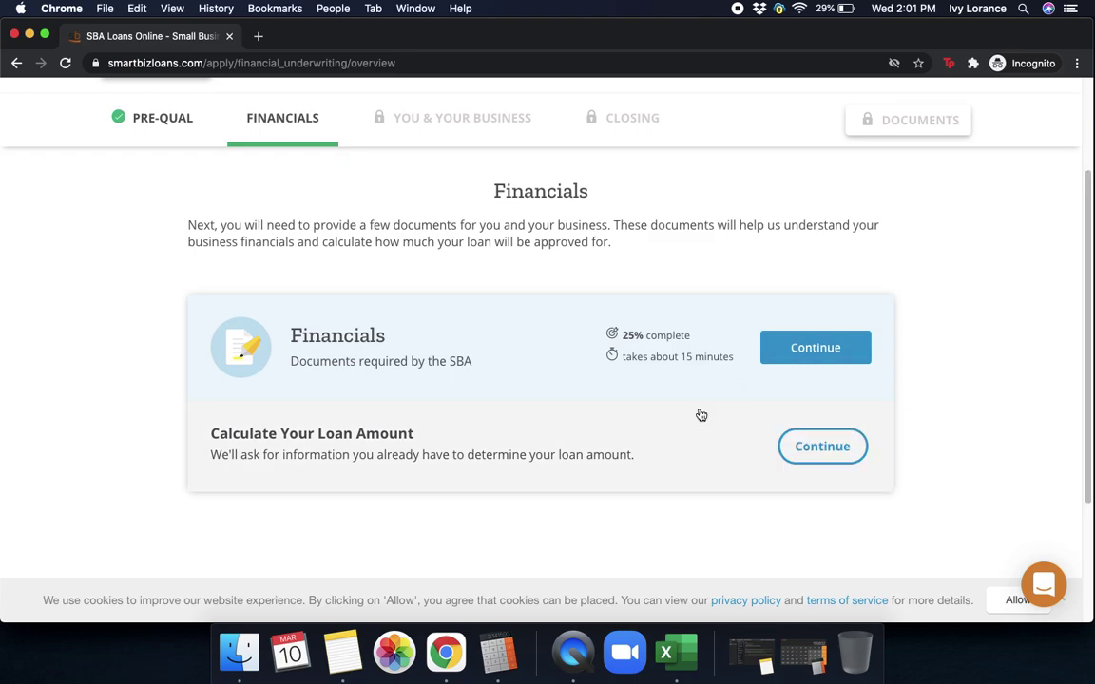
left_click(308, 435)
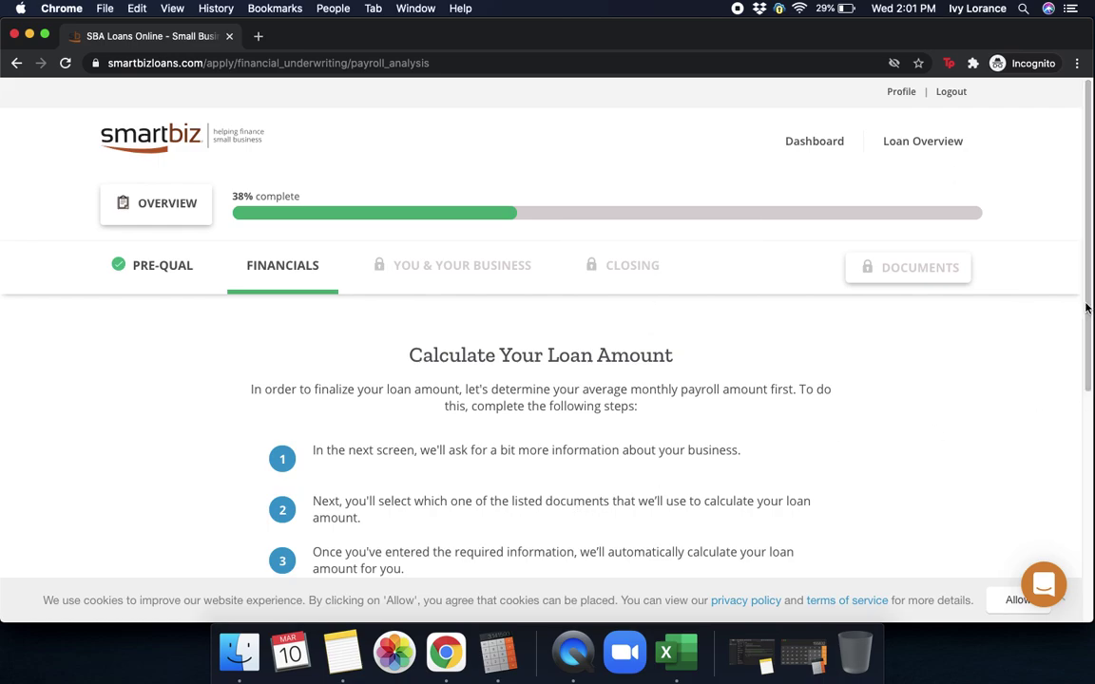
left_click_drag(1089, 306, 1091, 451)
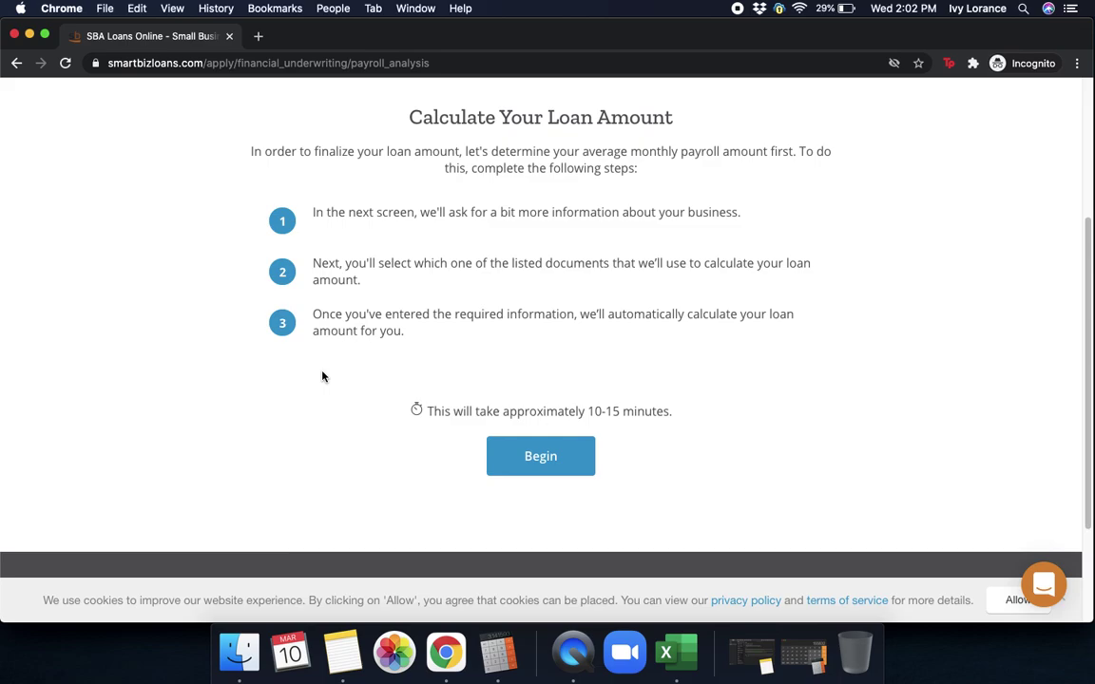
left_click(528, 465)
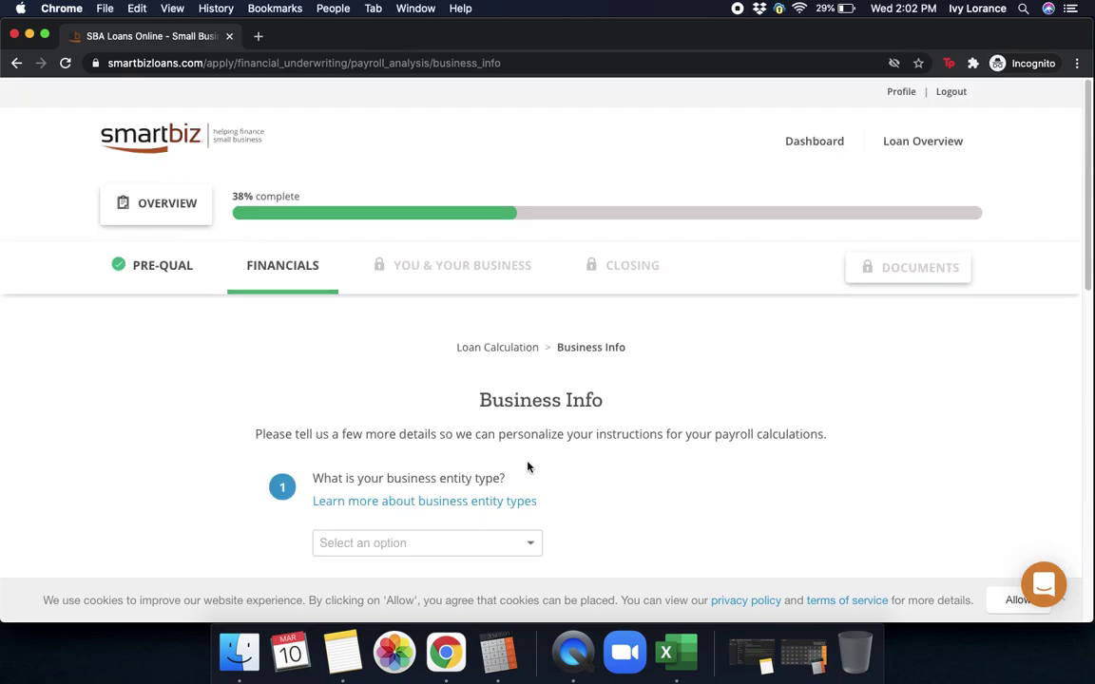
- Set the business entity type to Sole Proprietorship
left_click_drag(1086, 261, 1084, 416)
scroll(1083, 417, "up", 3)
left_click(401, 272)
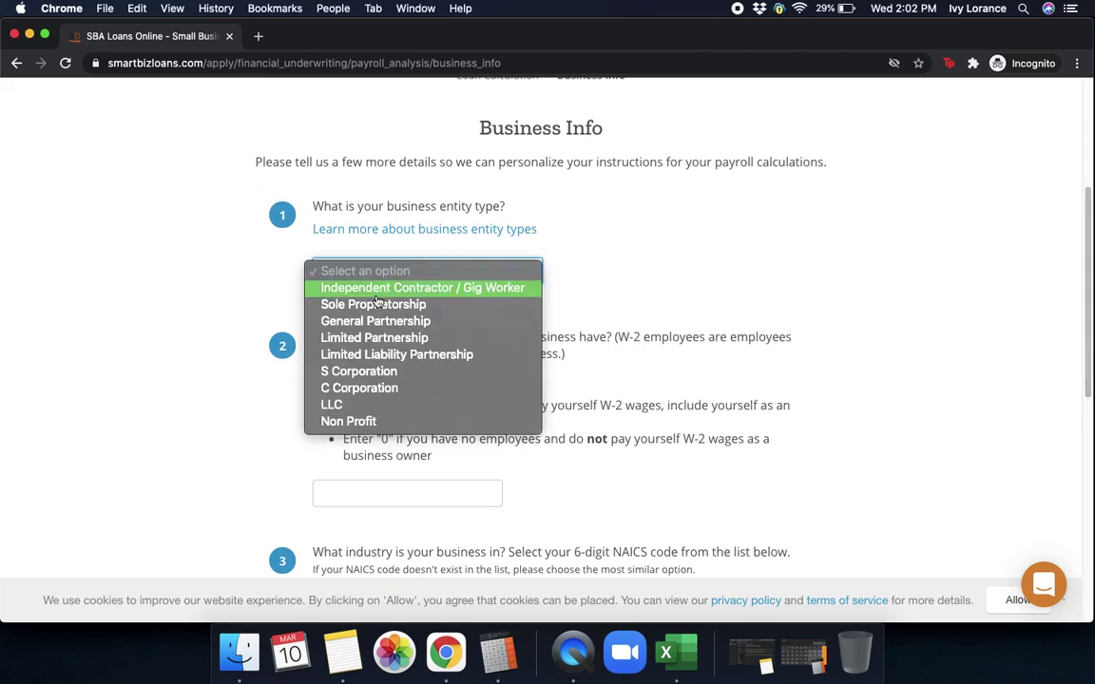
left_click(380, 304)
left_click(642, 266)
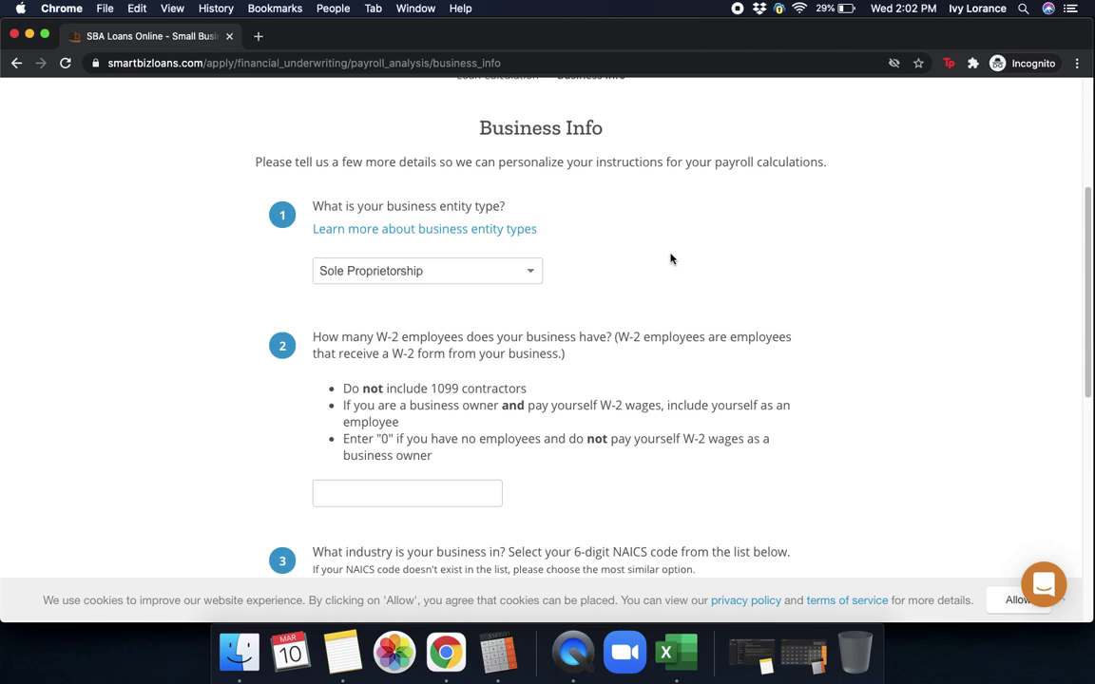
- Enter 0 as the number of W-2 employees
left_click(374, 494)
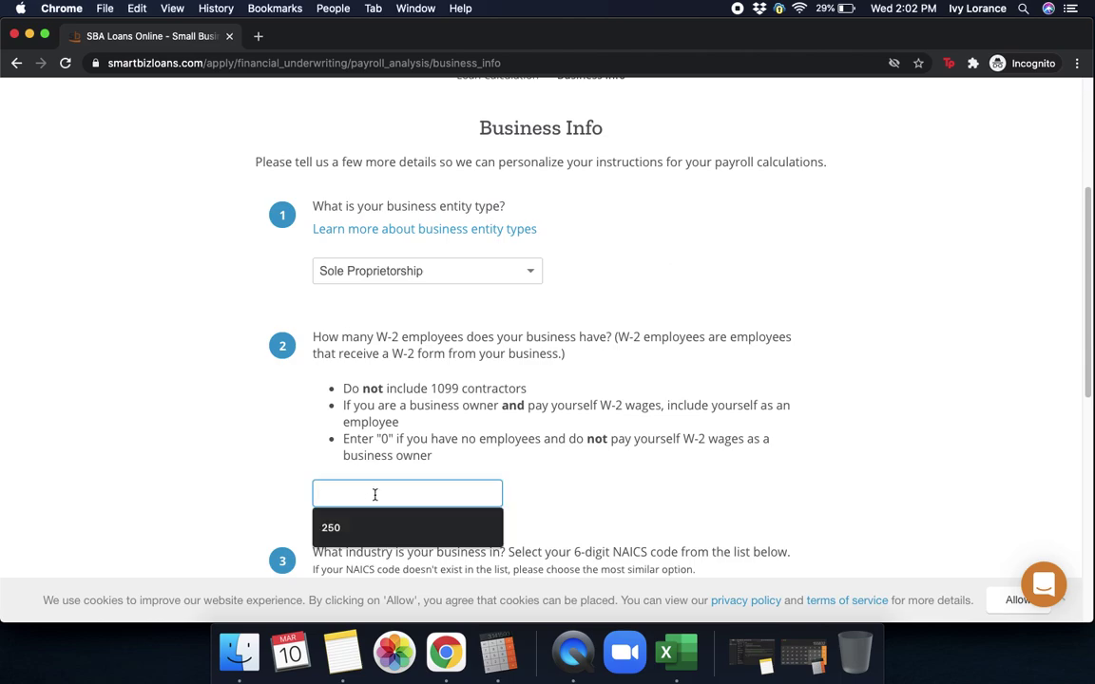
type("0")
left_click(634, 508)
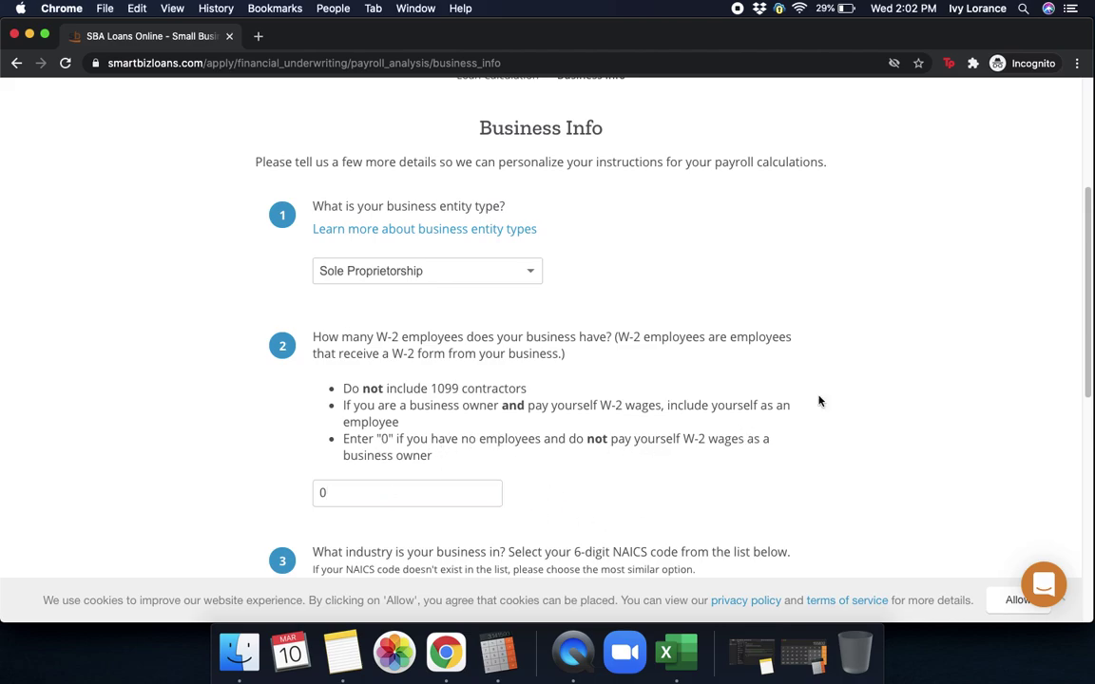
left_click_drag(1089, 310, 1090, 447)
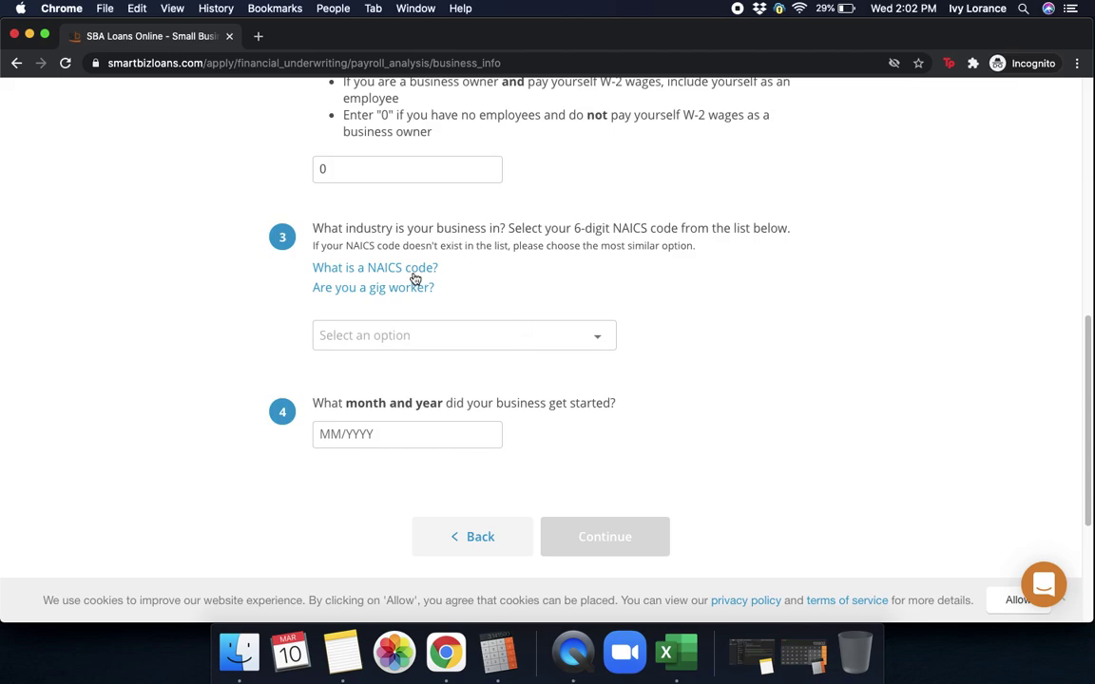
- Search NAICS codes for 54 and pick 541613 Marketing Consulting Services as the industry
left_click(408, 336)
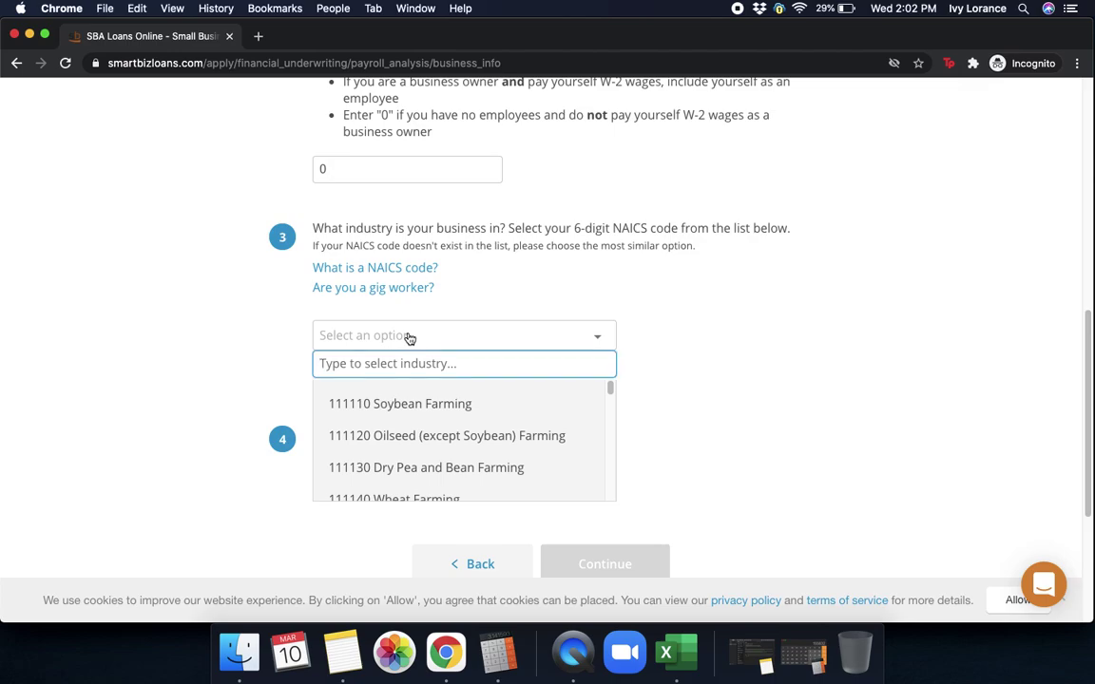
type("54")
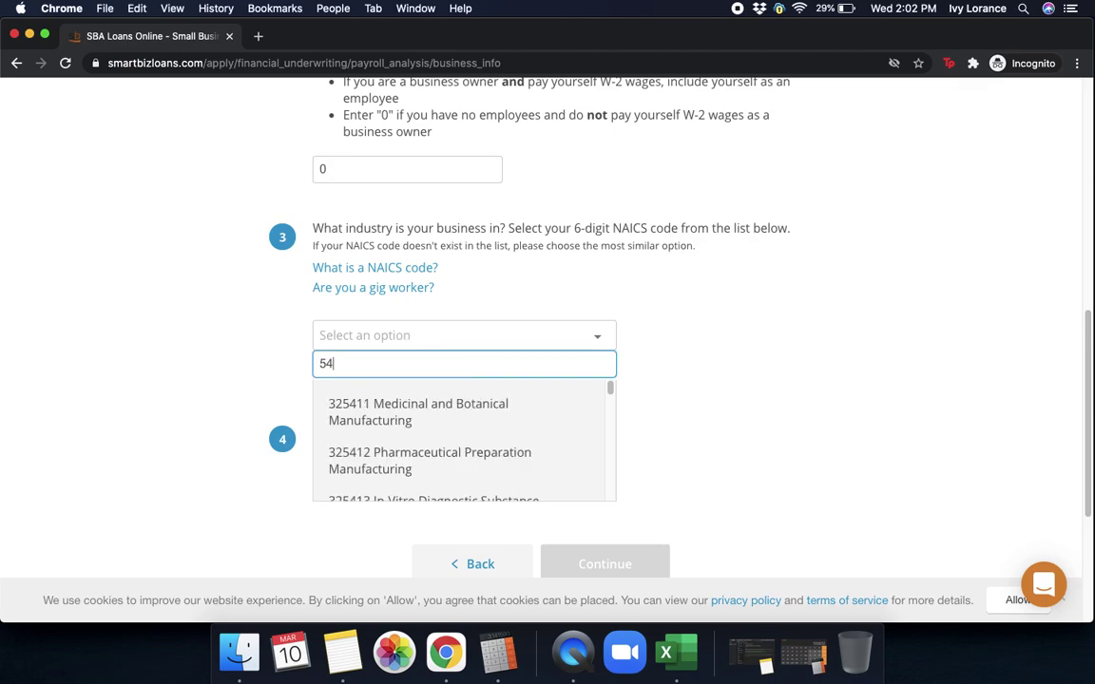
scroll(610, 403, "down", 3)
left_click_drag(609, 403, 611, 458)
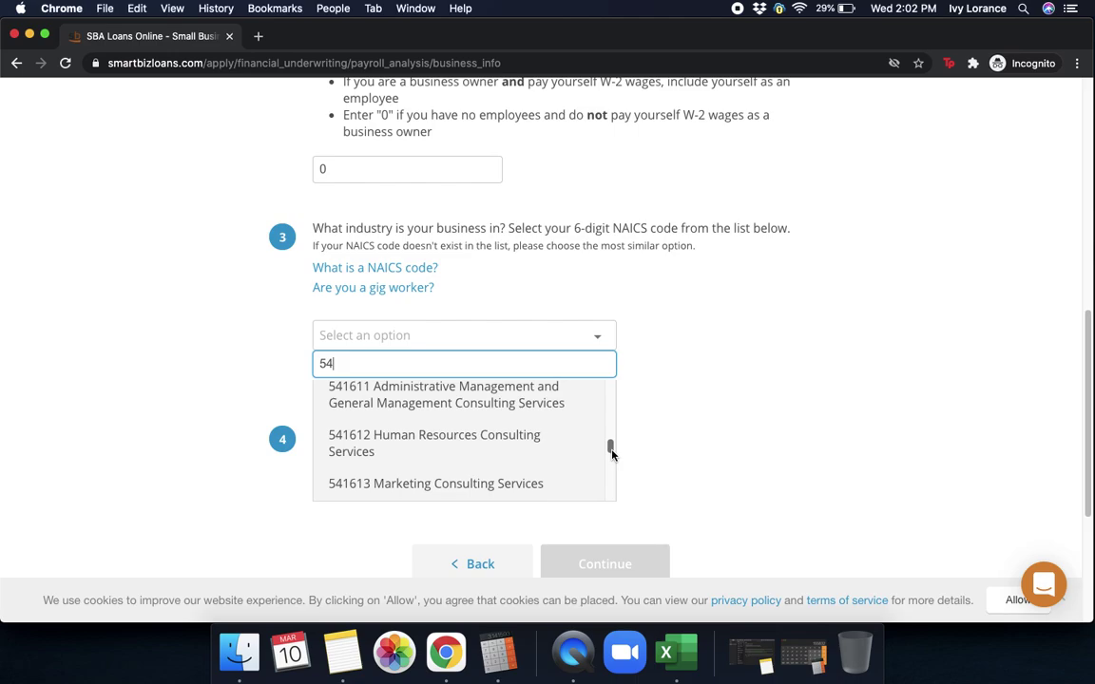
left_click(452, 485)
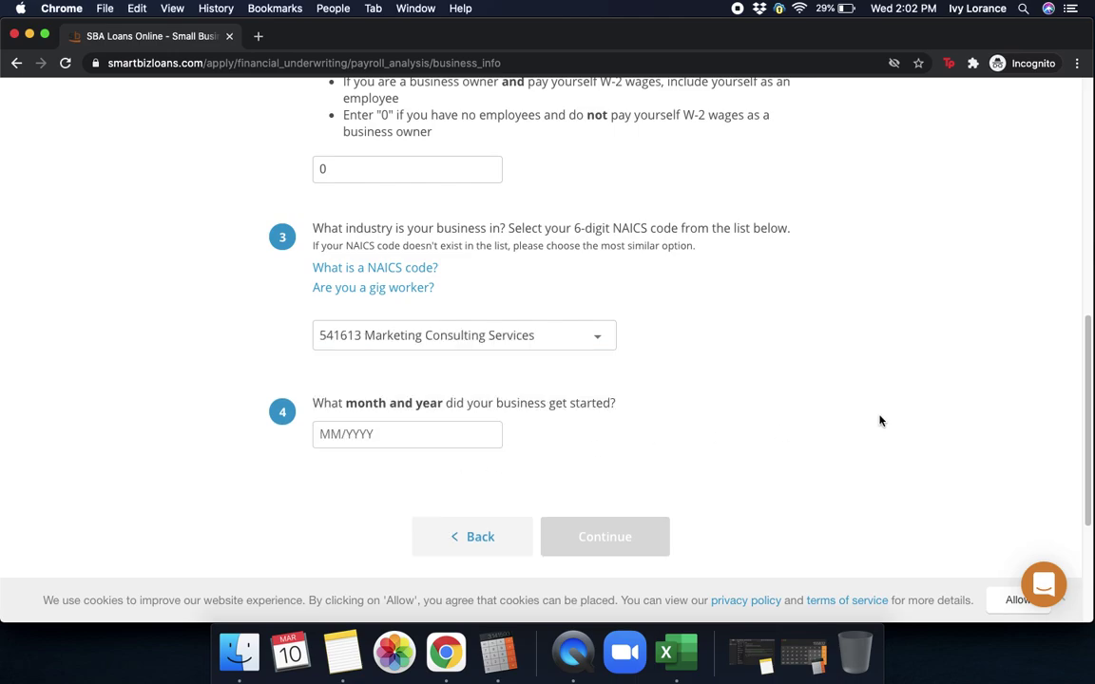
- Enter 02/2012 as the business start date and submit the business info
left_click(358, 434)
left_click(371, 468)
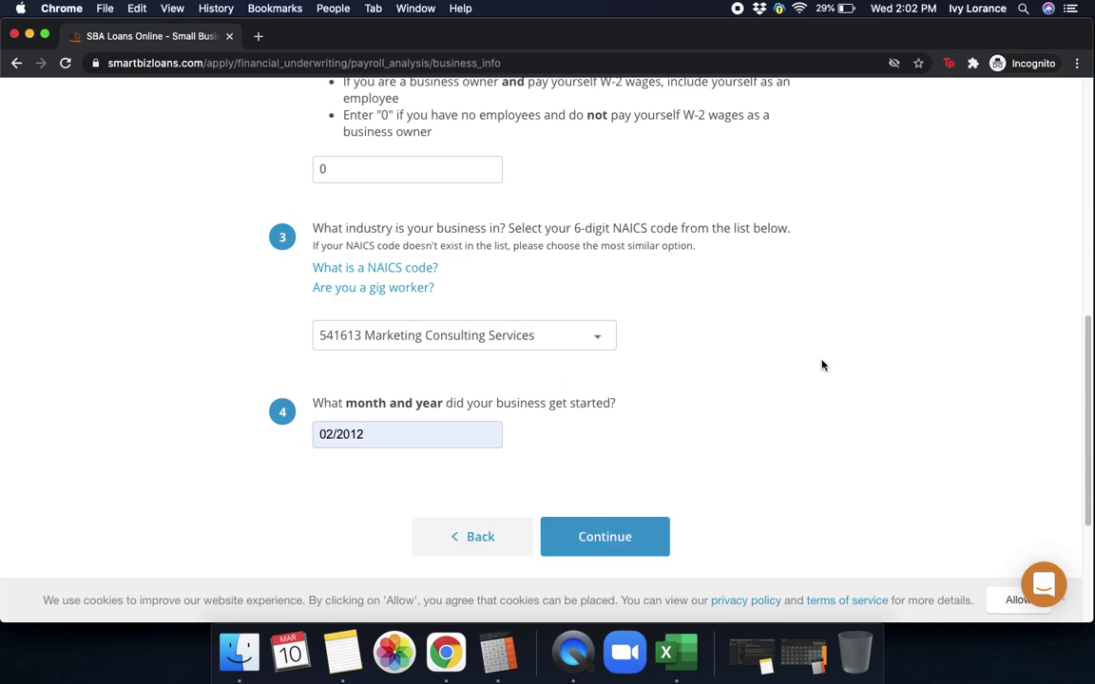
left_click(605, 537)
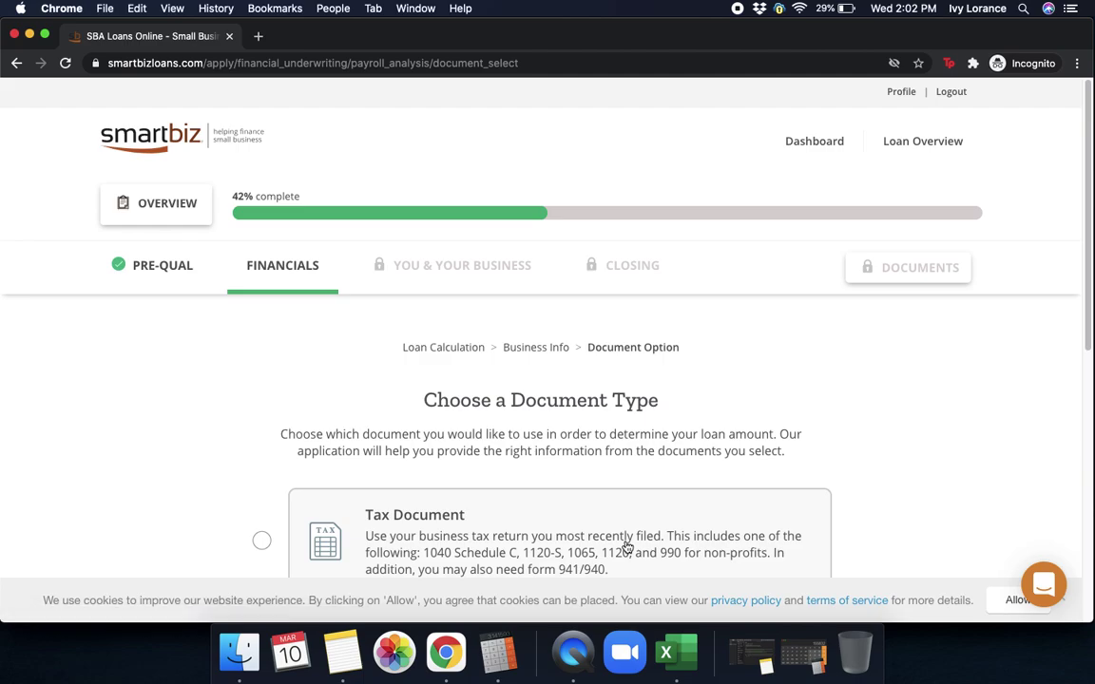
- Choose Tax Document as the basis for the loan calculation
scroll(1073, 304, "down", 5)
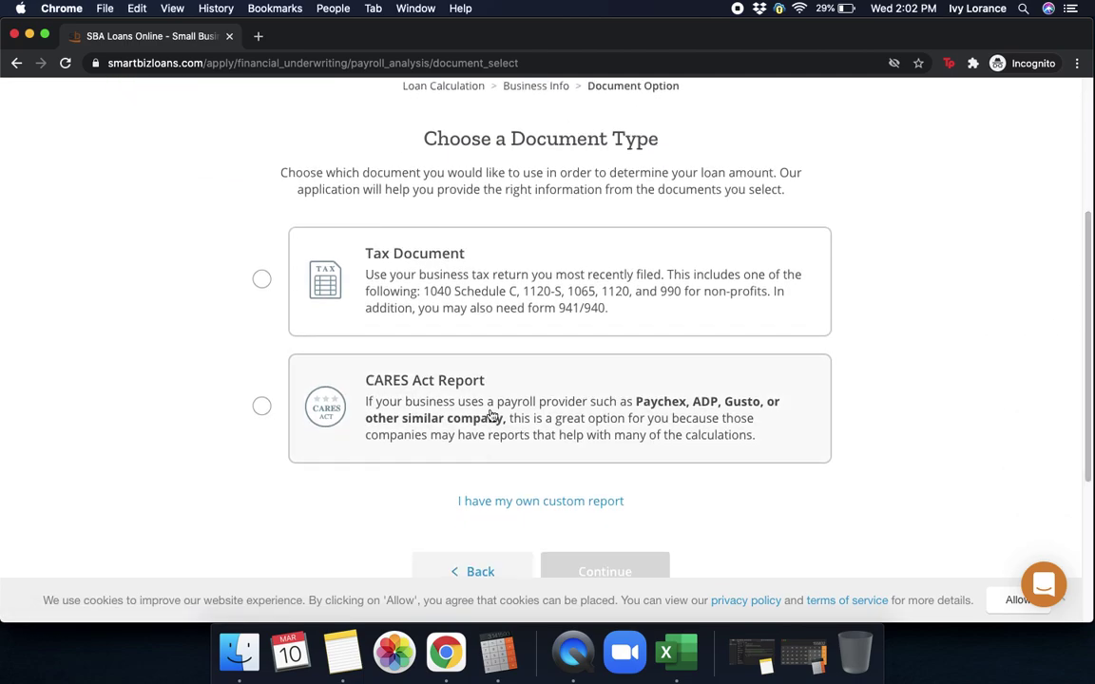
left_click(429, 289)
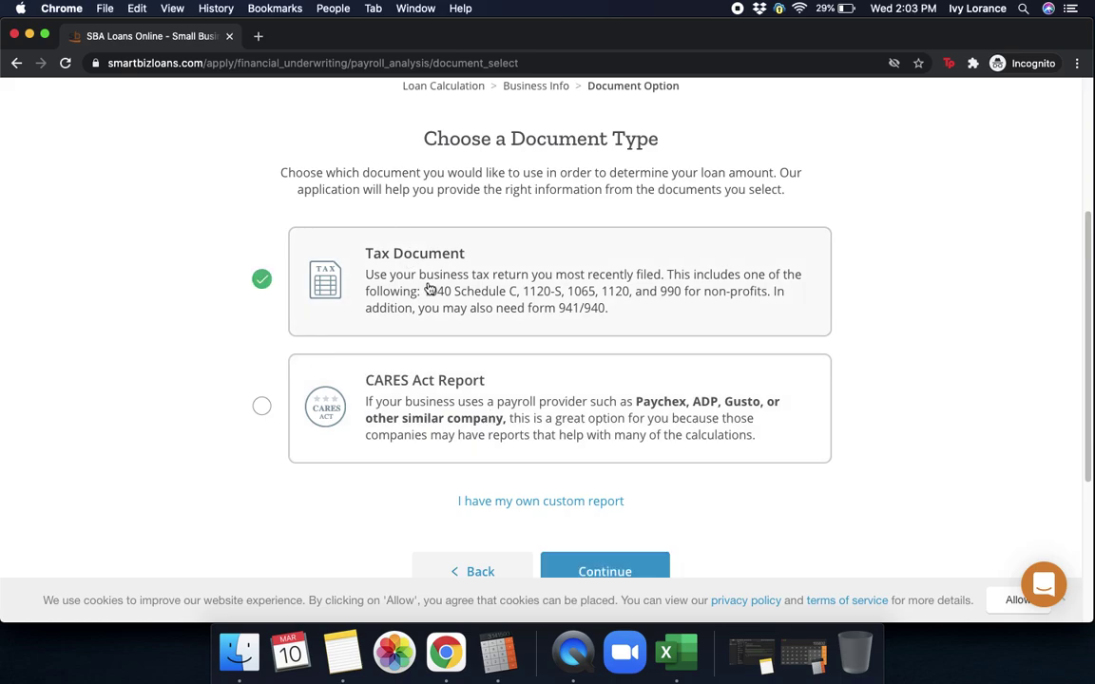
left_click(584, 570)
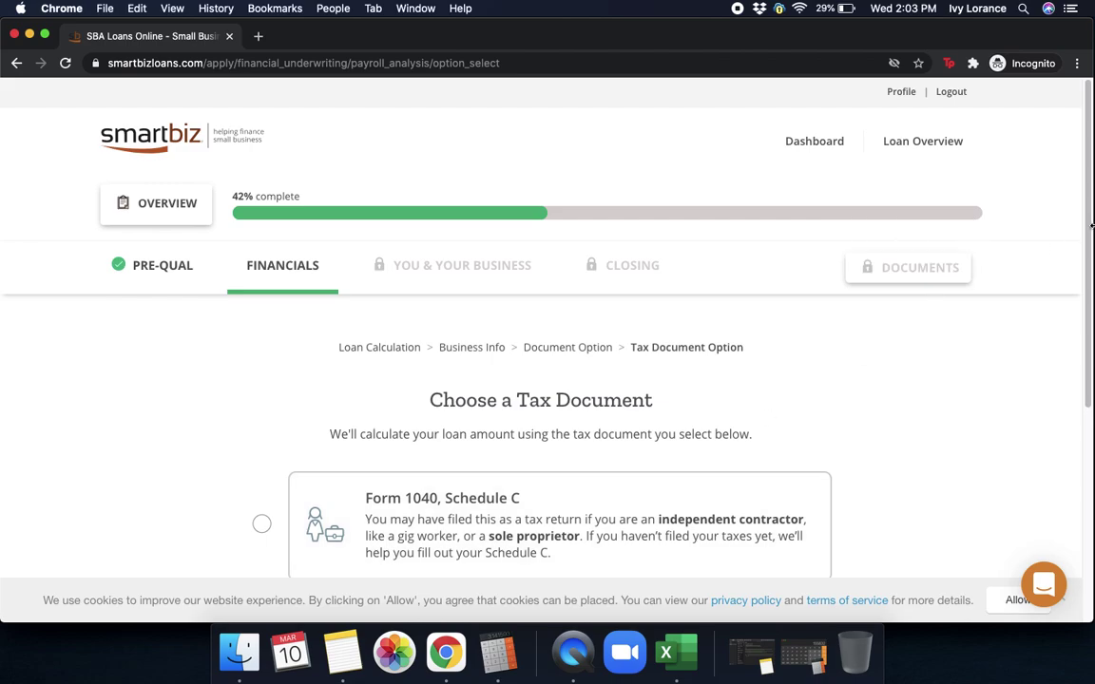
- Select Form 1040, Schedule C as the tax document
scroll(1083, 285, "down", 3)
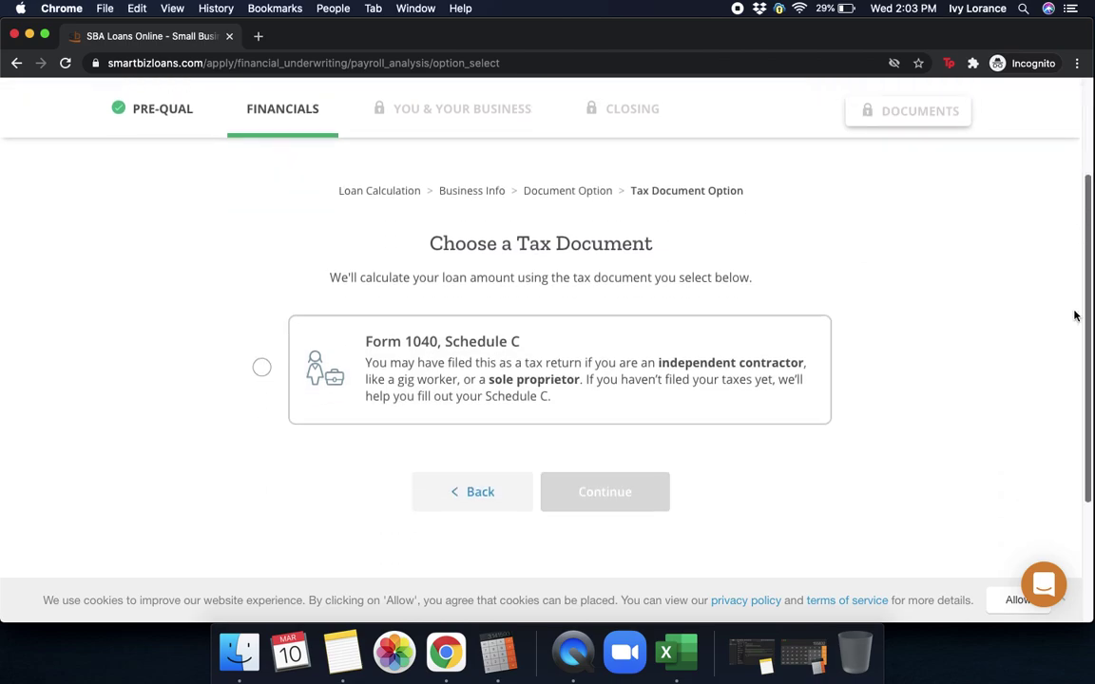
left_click(314, 328)
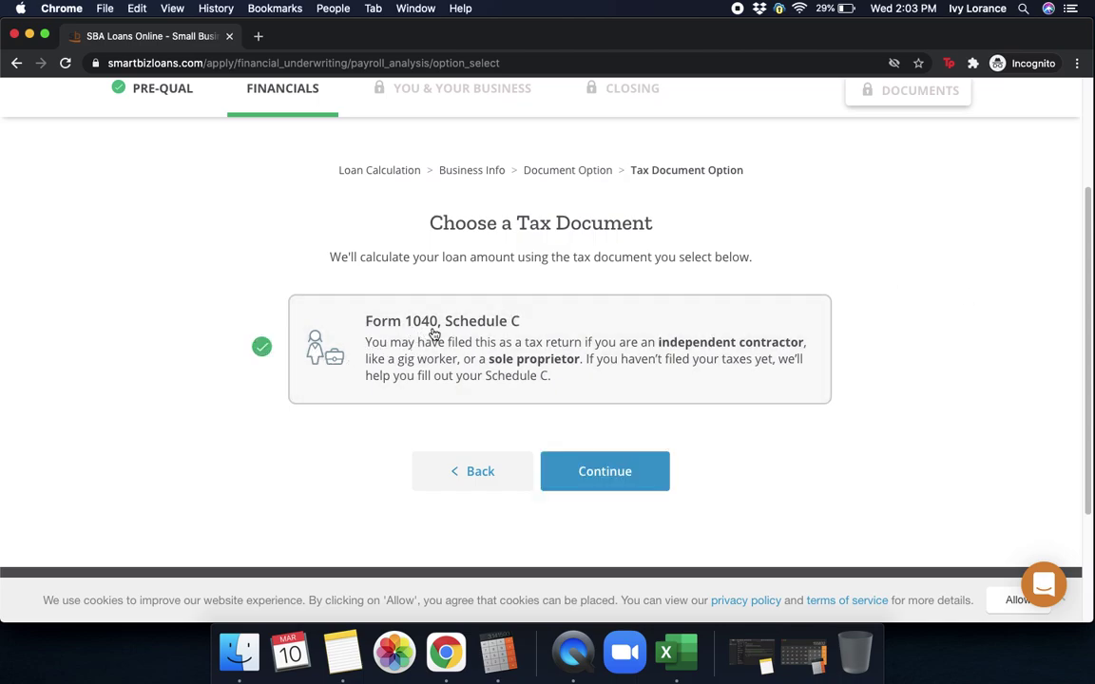
left_click(593, 487)
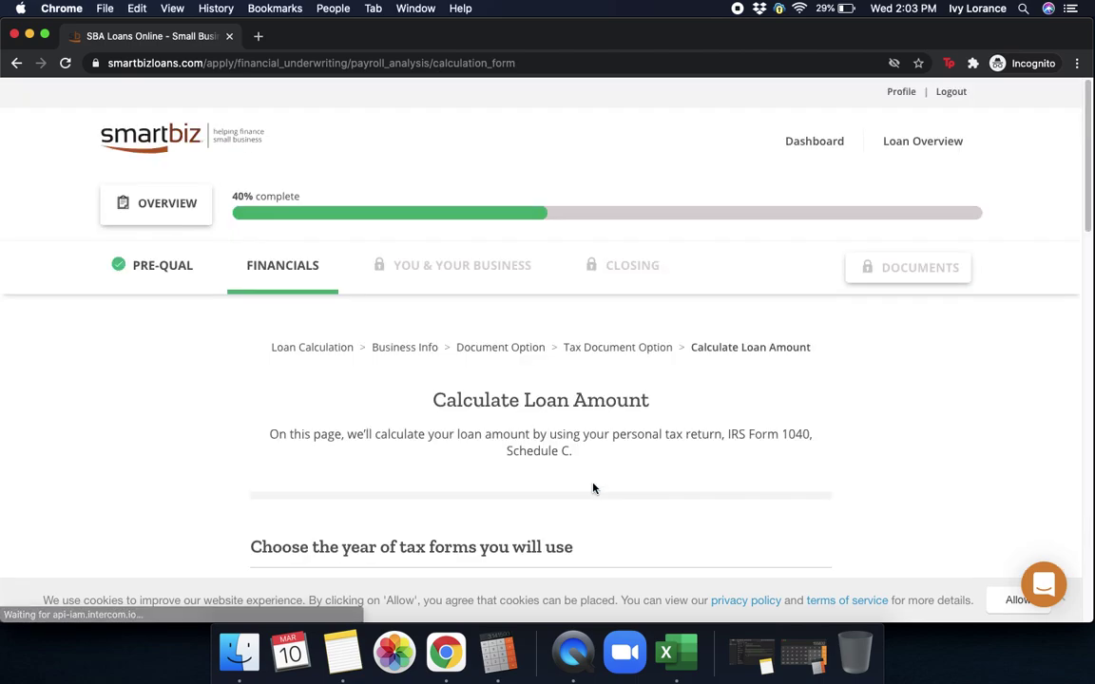
- Choose 2019 as the tax year and review the resulting $17,708 calculated PPP loan
left_click_drag(1084, 139, 1088, 202)
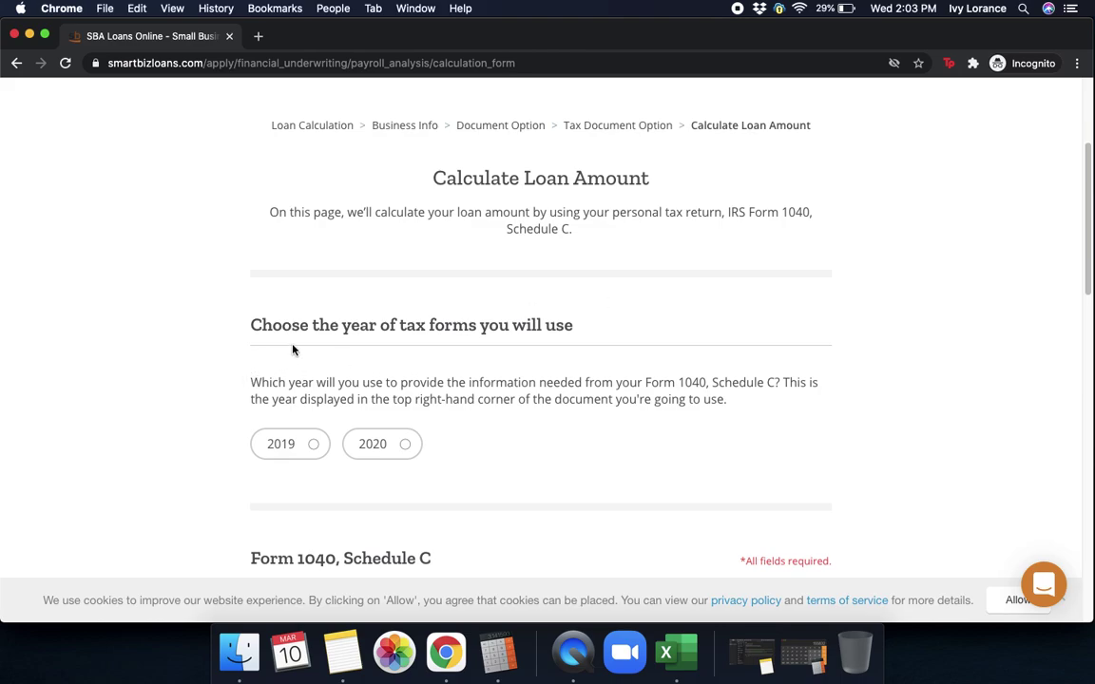
left_click(302, 443)
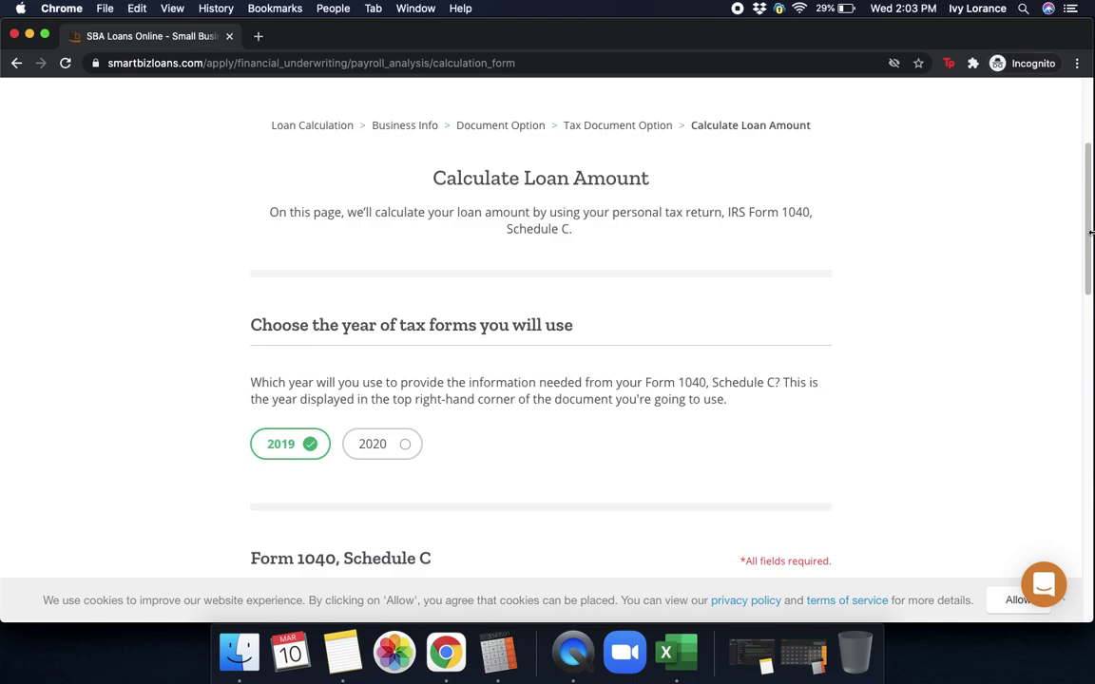
left_click_drag(1089, 219, 1091, 313)
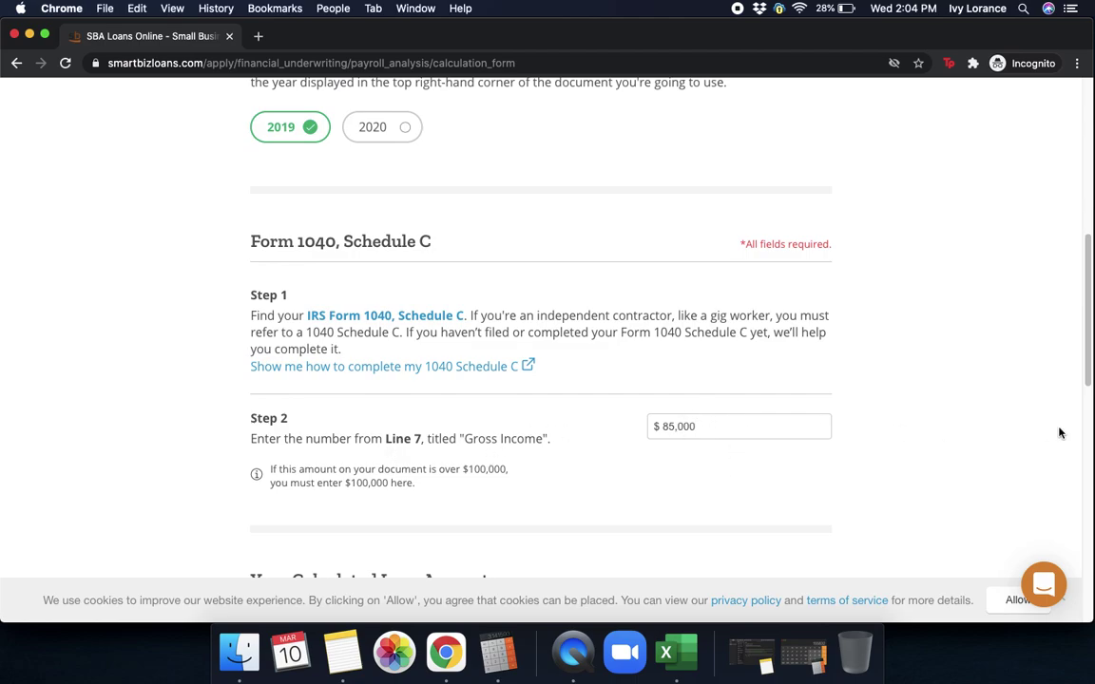
scroll(1085, 467, "down", 4)
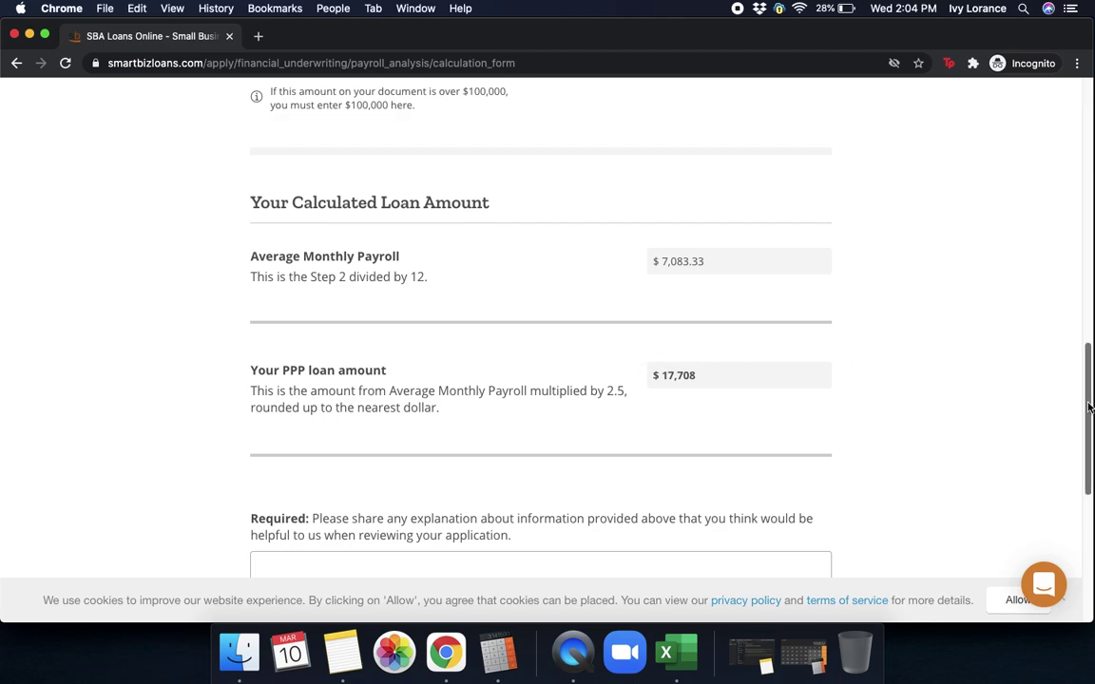
scroll(1089, 406, "down", 3)
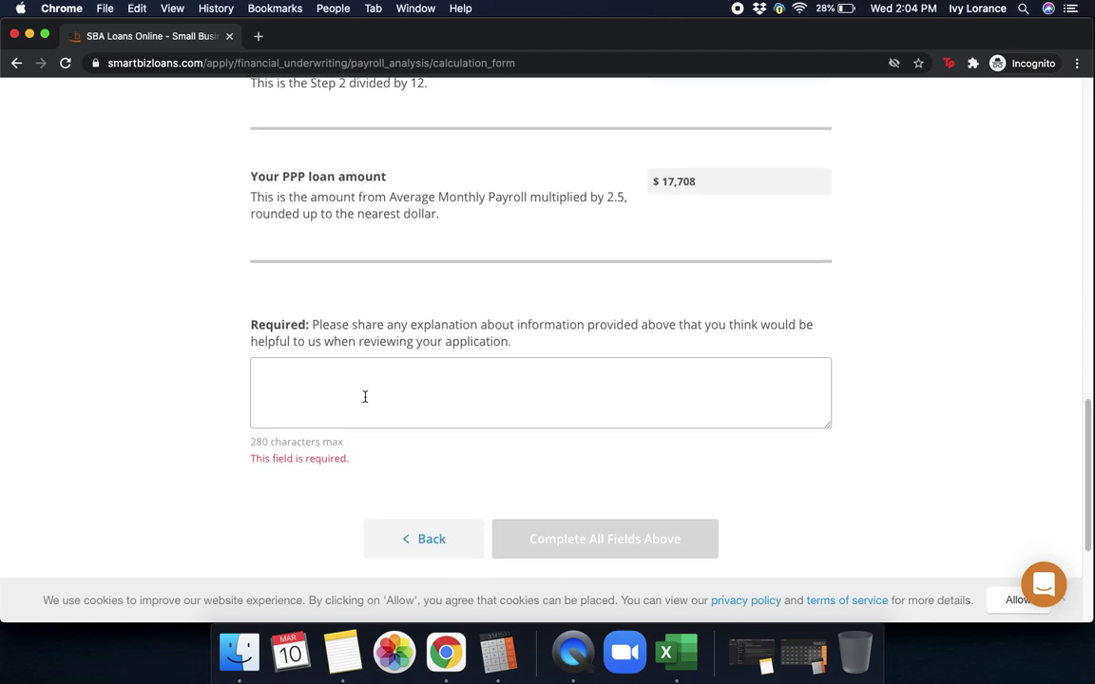
- Enter n/a as the explanation, submit, and confirm the loan change to $17,708
left_click(364, 396)
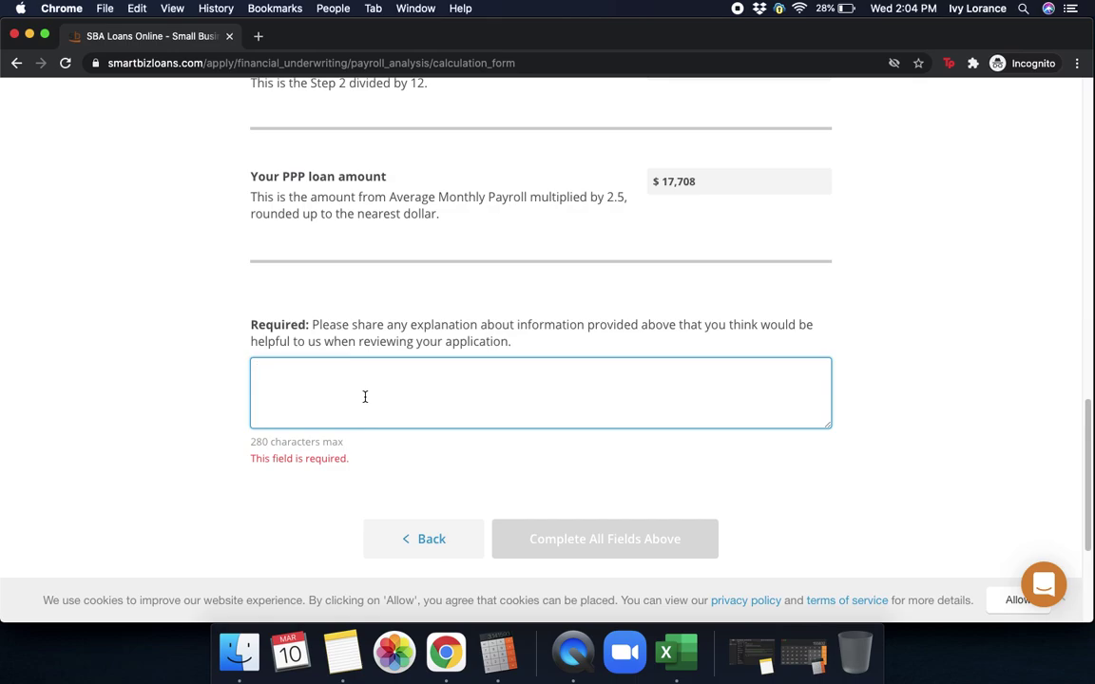
type("n/a")
left_click(434, 465)
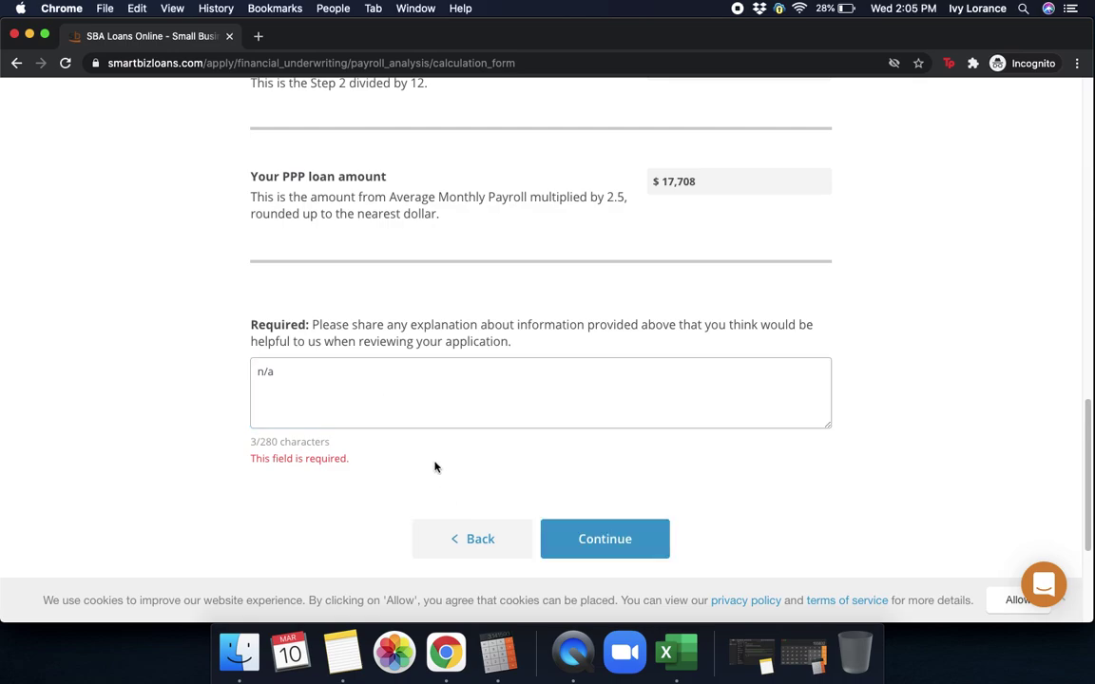
left_click(563, 543)
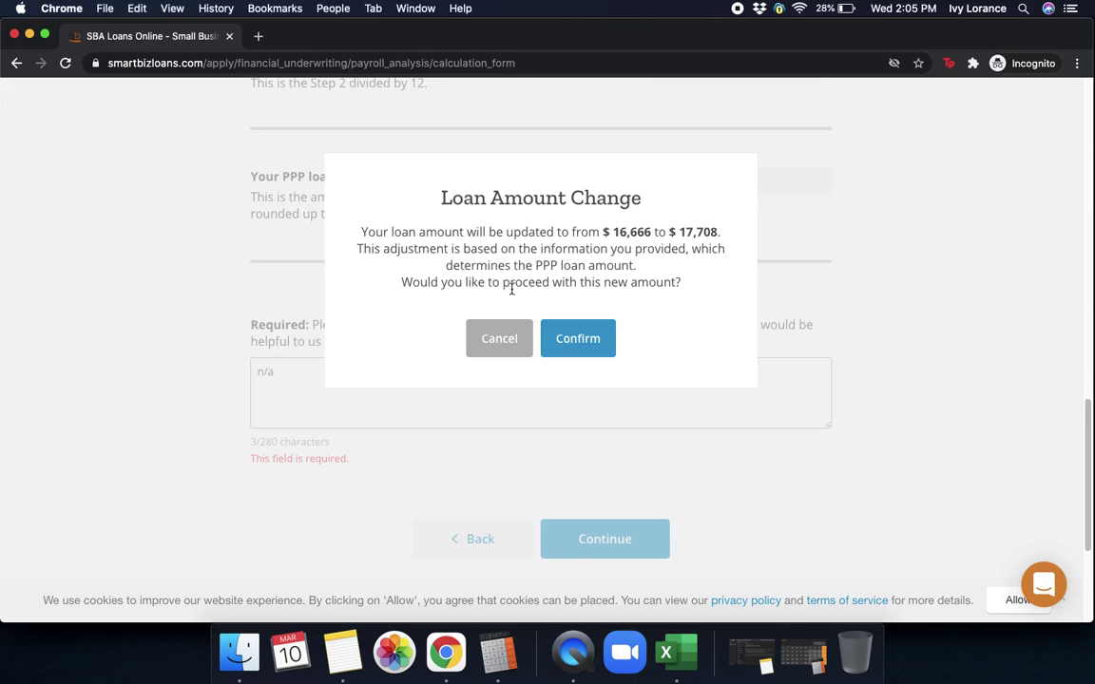
left_click(601, 330)
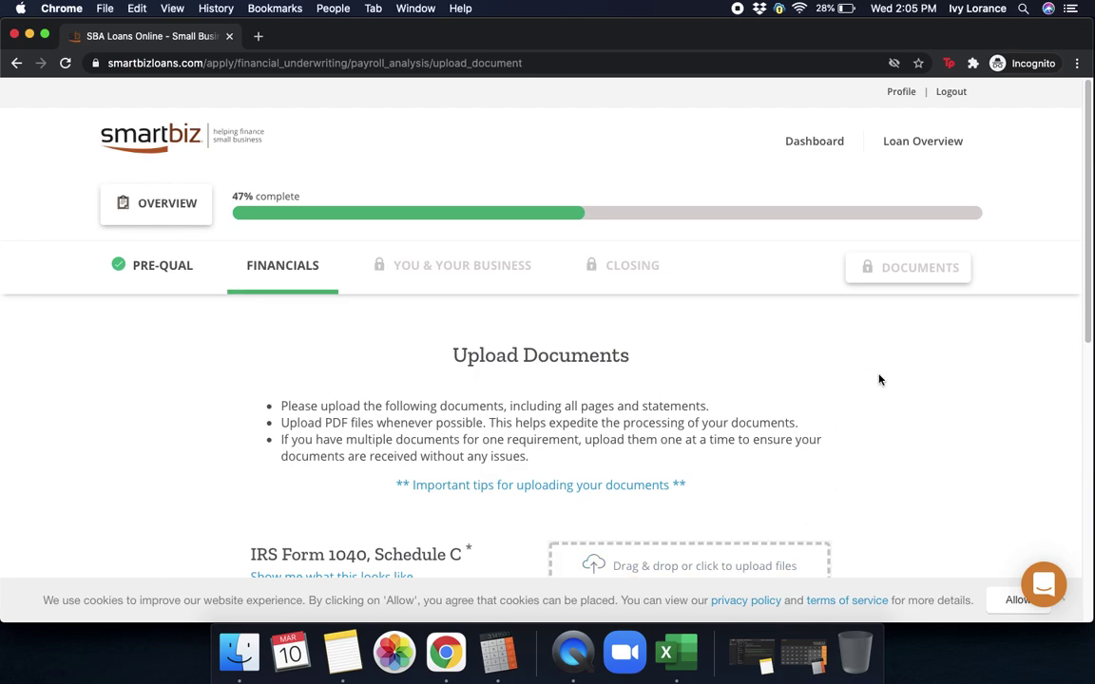
- Upload '1040 schedule c' from the Documents folder and continue past the upload step
left_click_drag(1083, 251, 1082, 367)
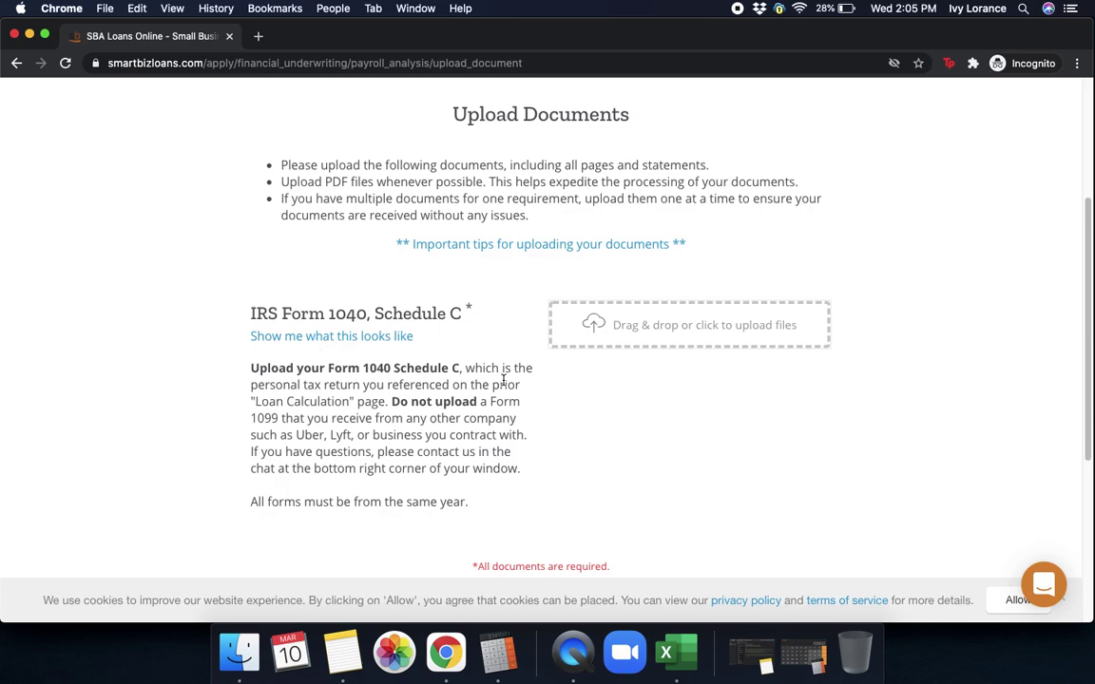
left_click(648, 344)
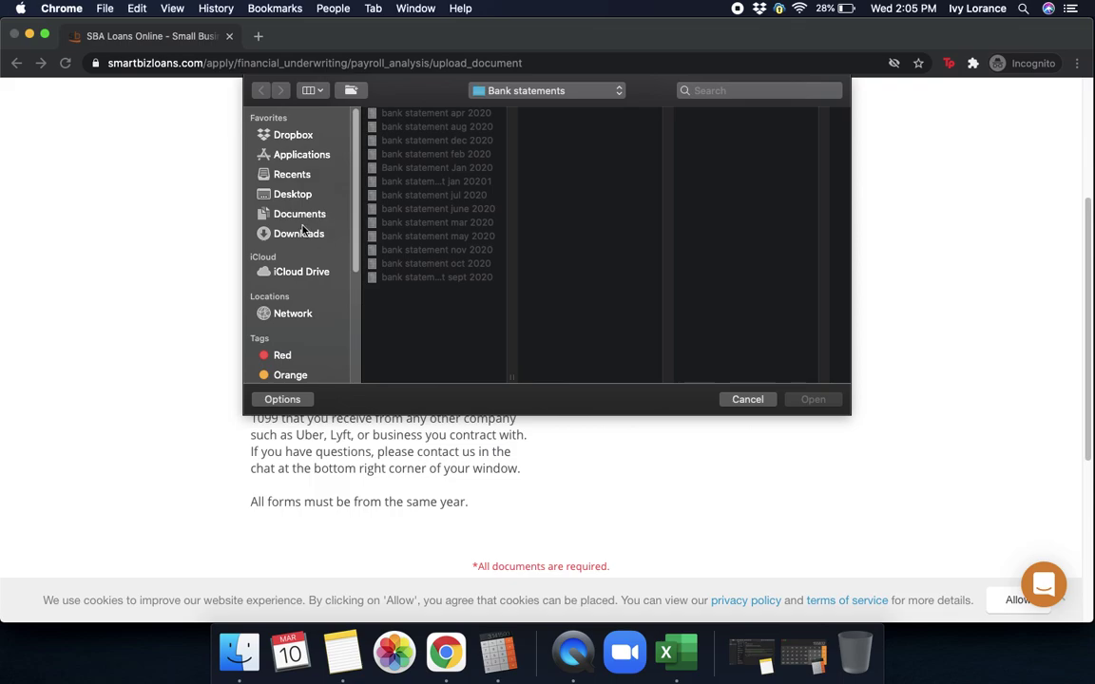
left_click(294, 215)
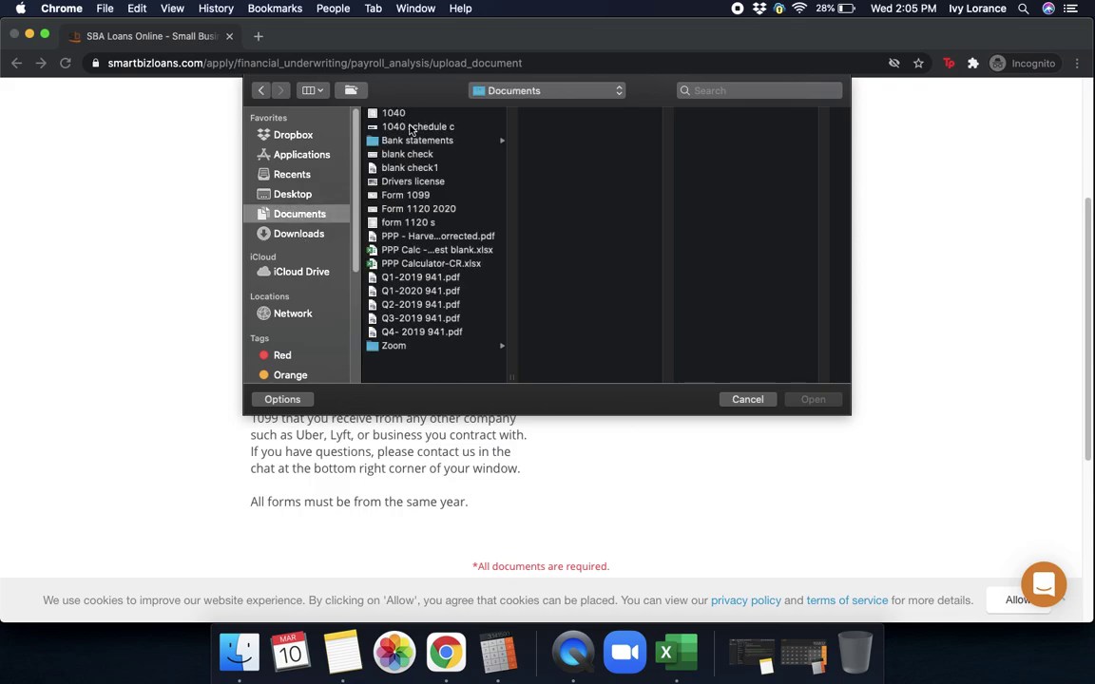
left_click(393, 115)
left_click(810, 400)
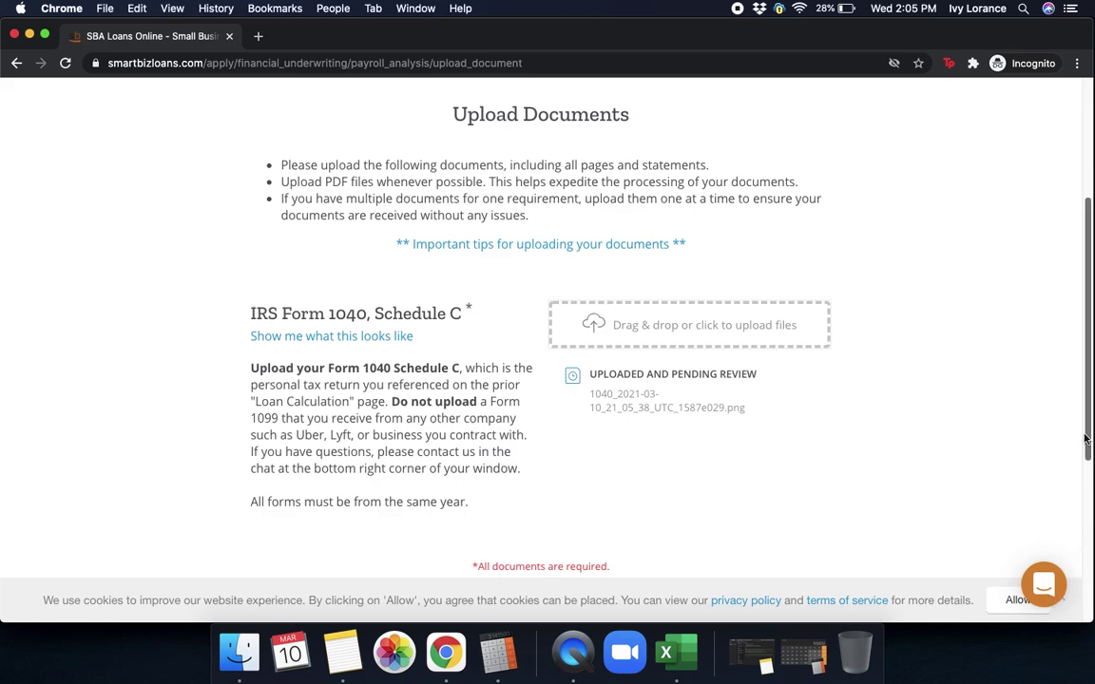
scroll(1085, 439, "down", 5)
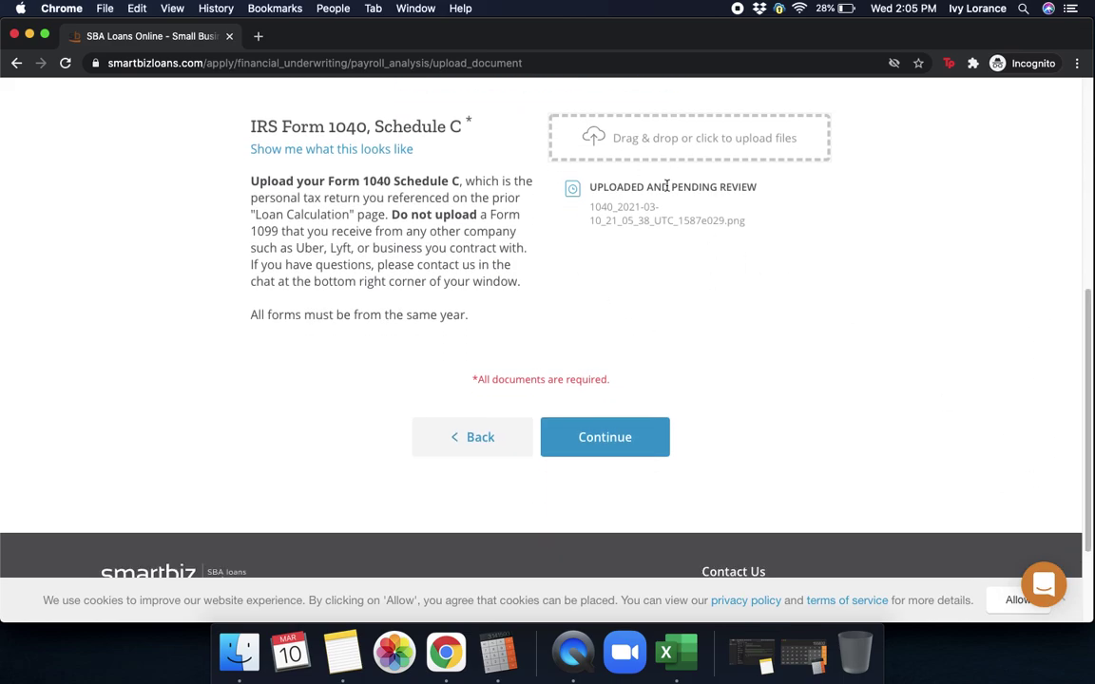
left_click(618, 434)
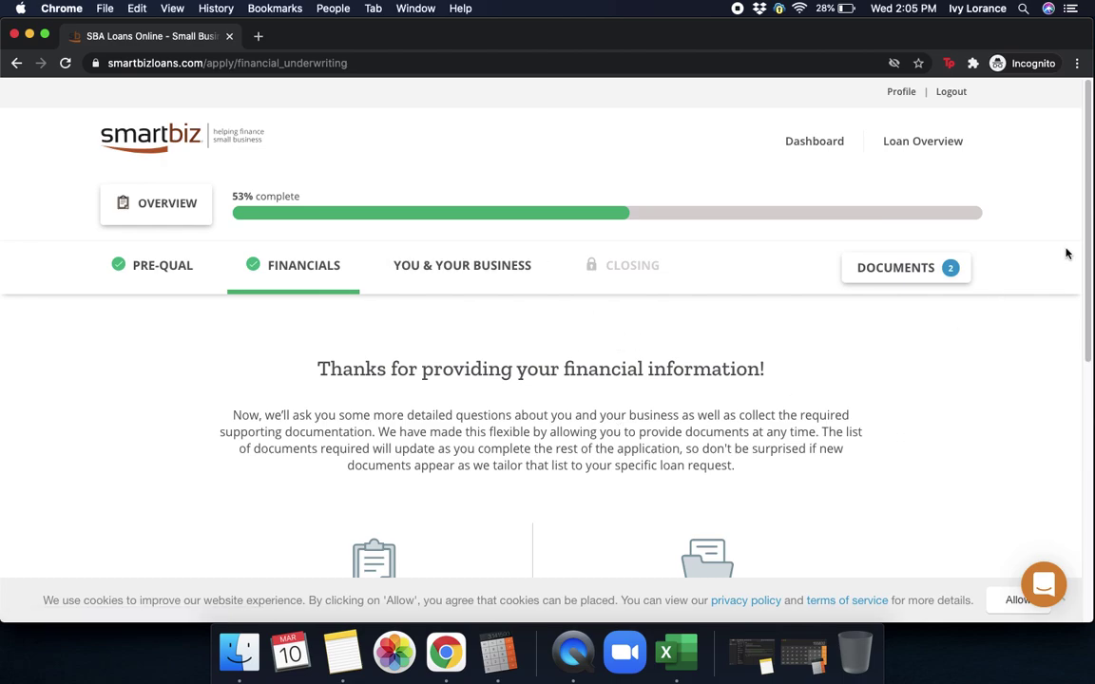
- Continue from the You & Your Business card into the About the Business form
scroll(549, 484, "down", 4)
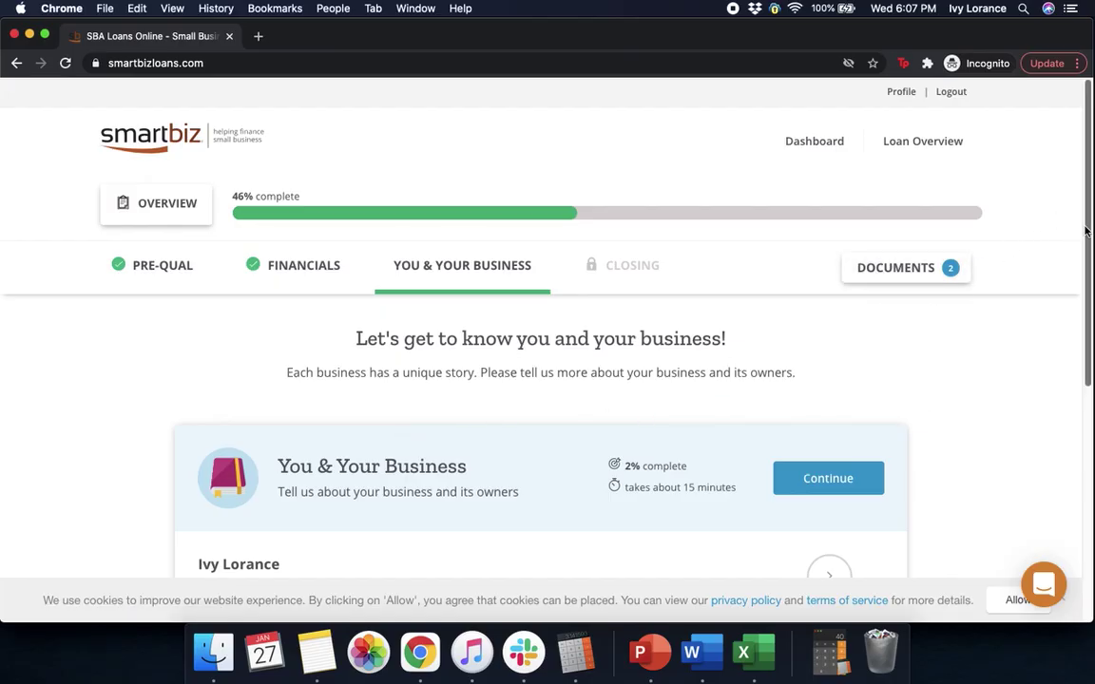
scroll(523, 387, "down", 5)
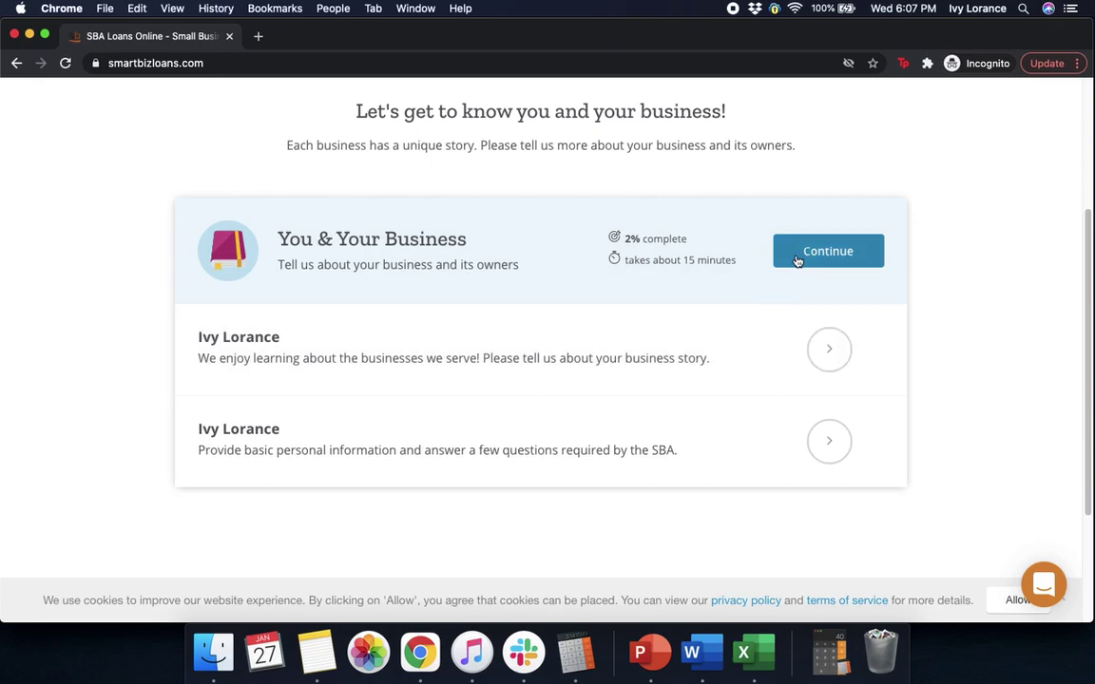
left_click(803, 255)
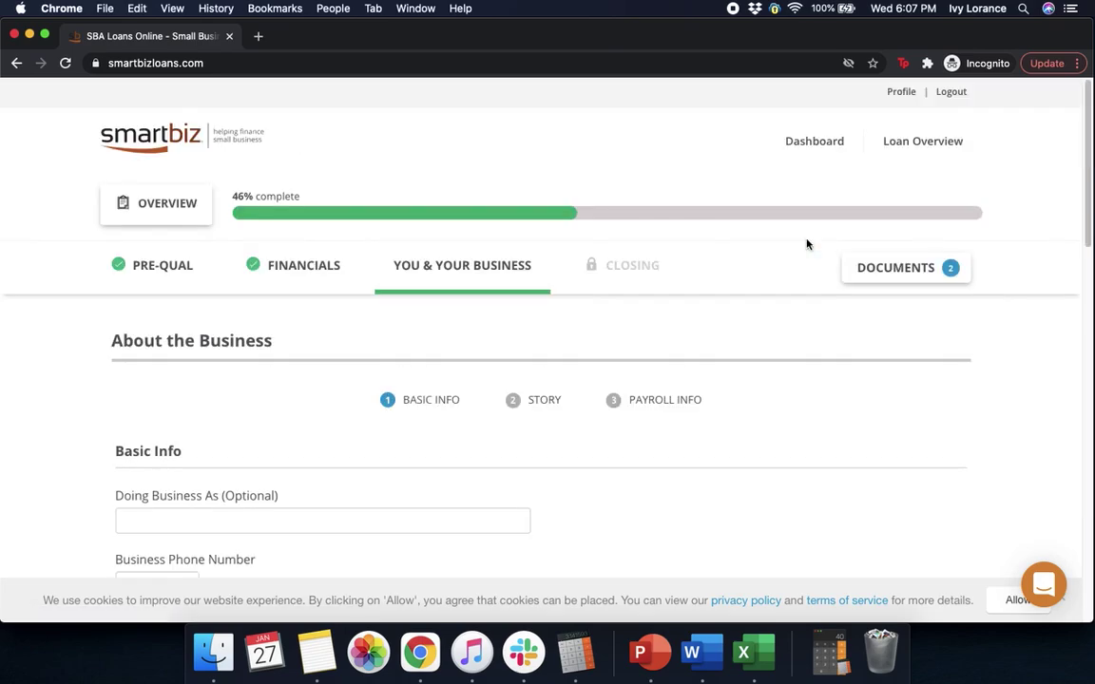
- Enter the business phone number, leaving the Doing Business As name blank
scroll(1081, 293, "down", 5)
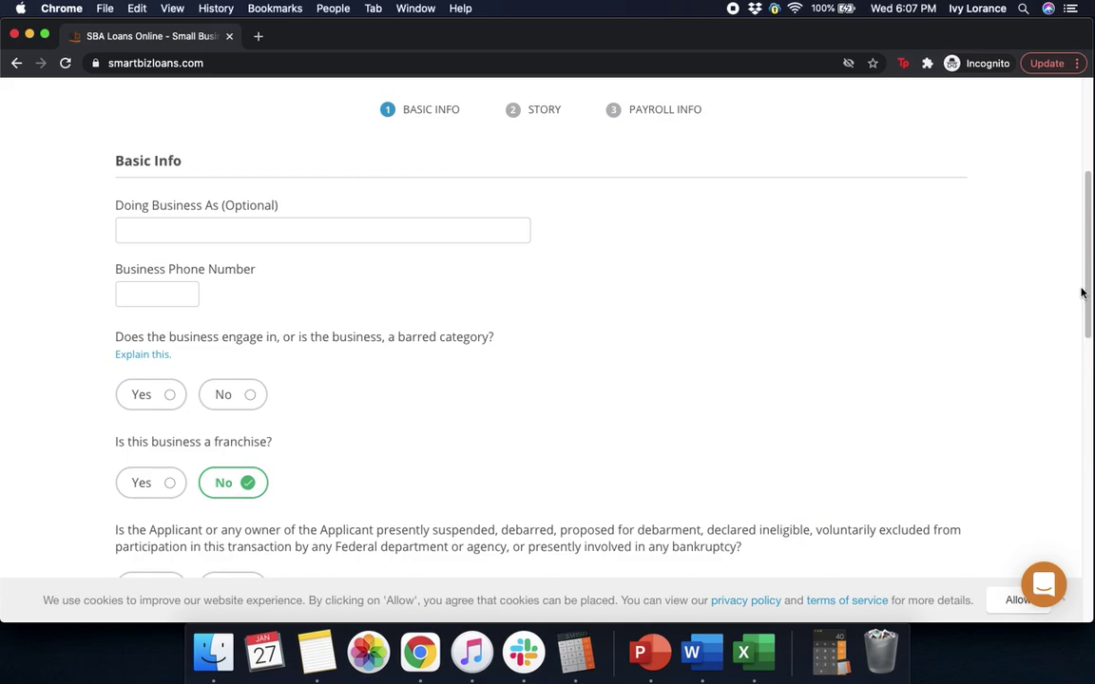
left_click(220, 226)
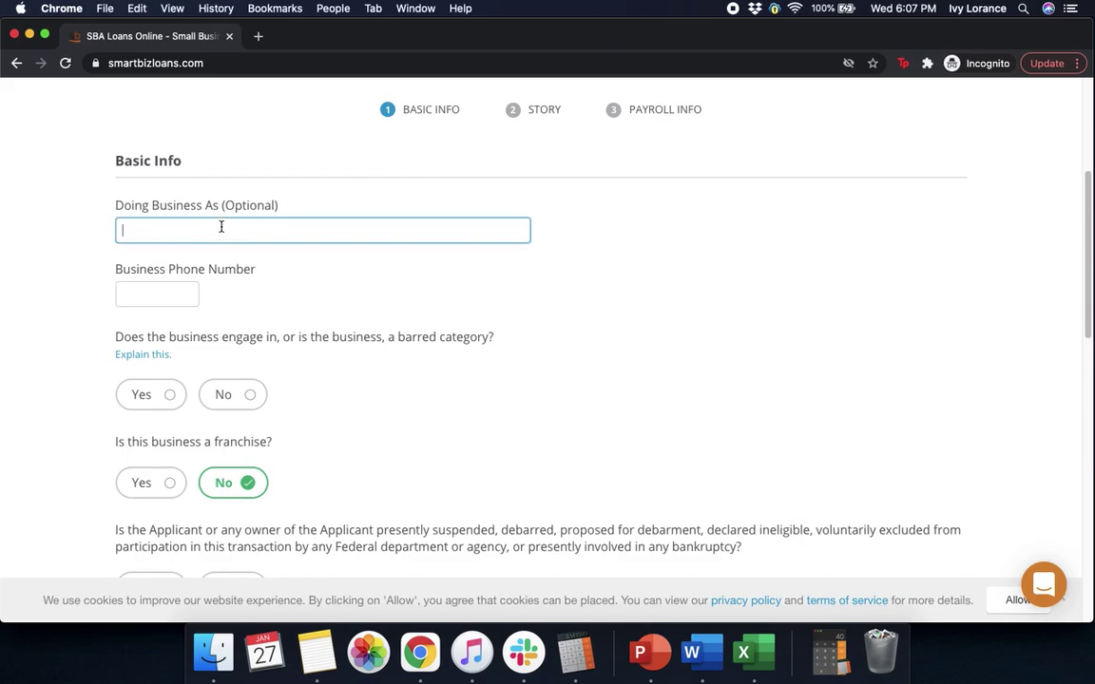
left_click(163, 295)
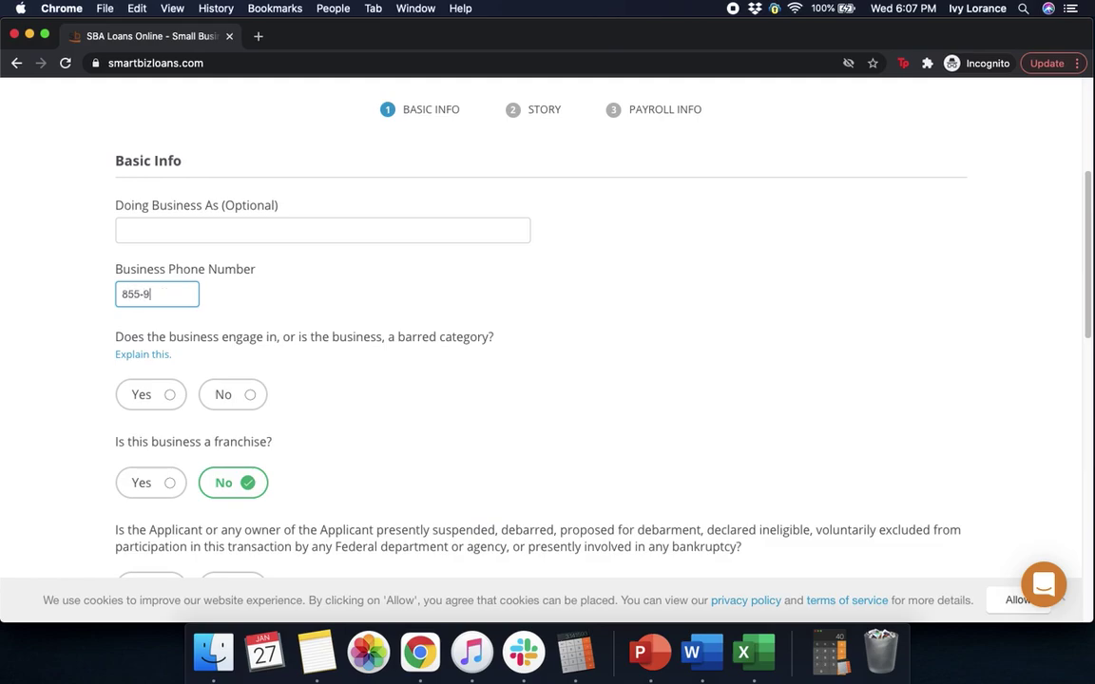
left_click(273, 369)
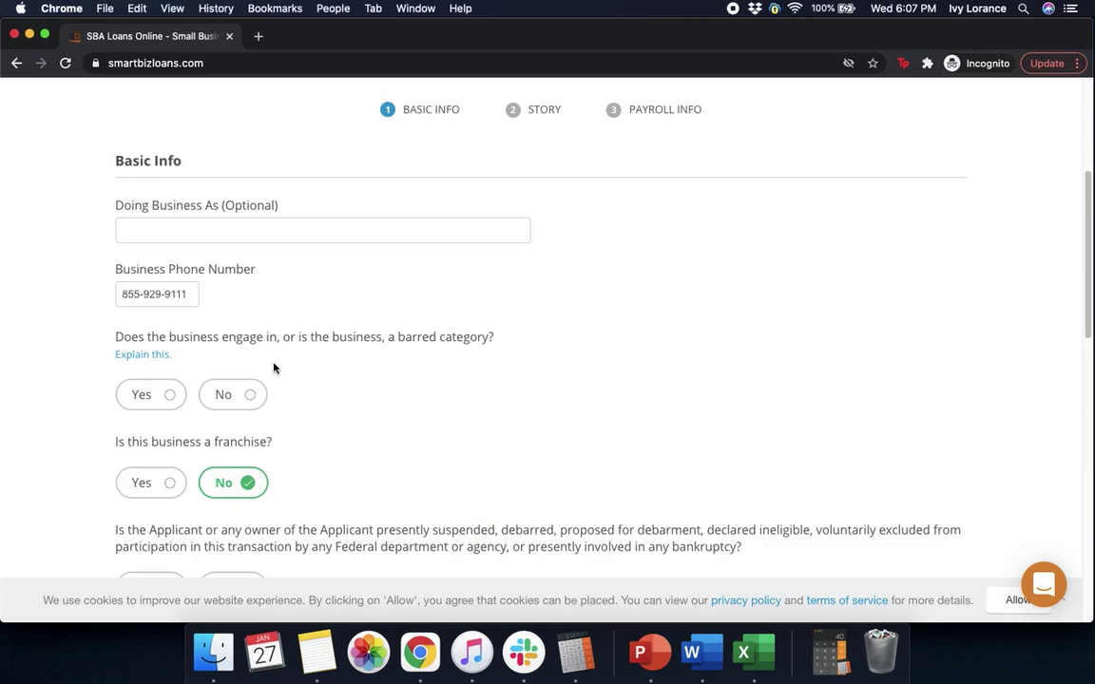
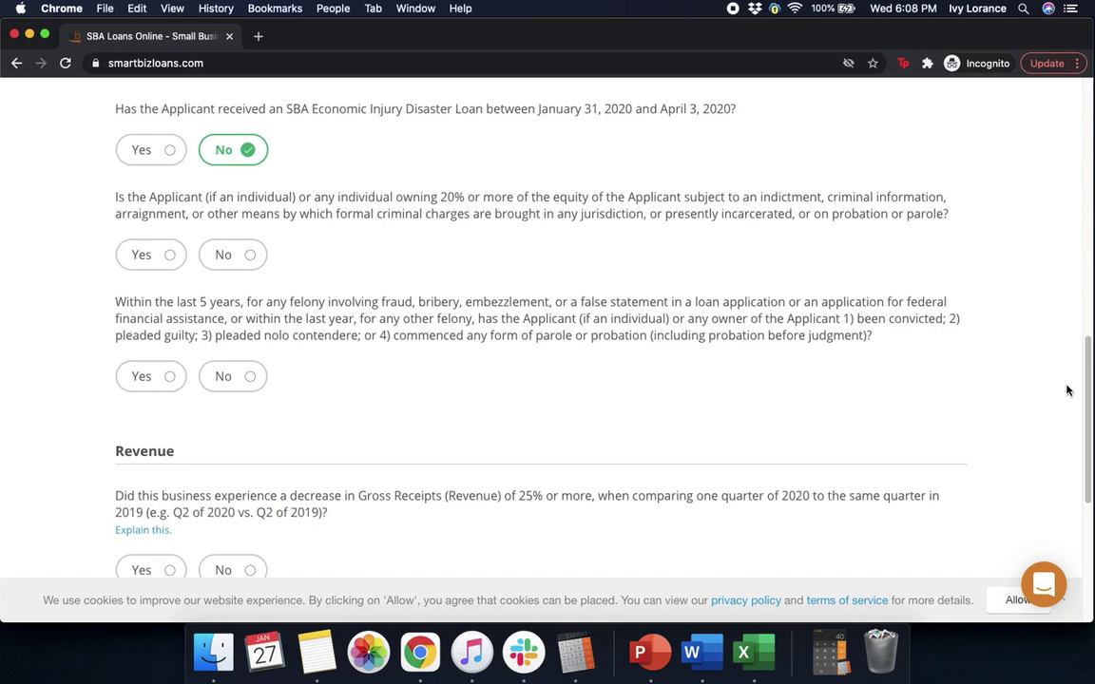
- Answer No to both the criminal-charges and felony questions
left_click(238, 251)
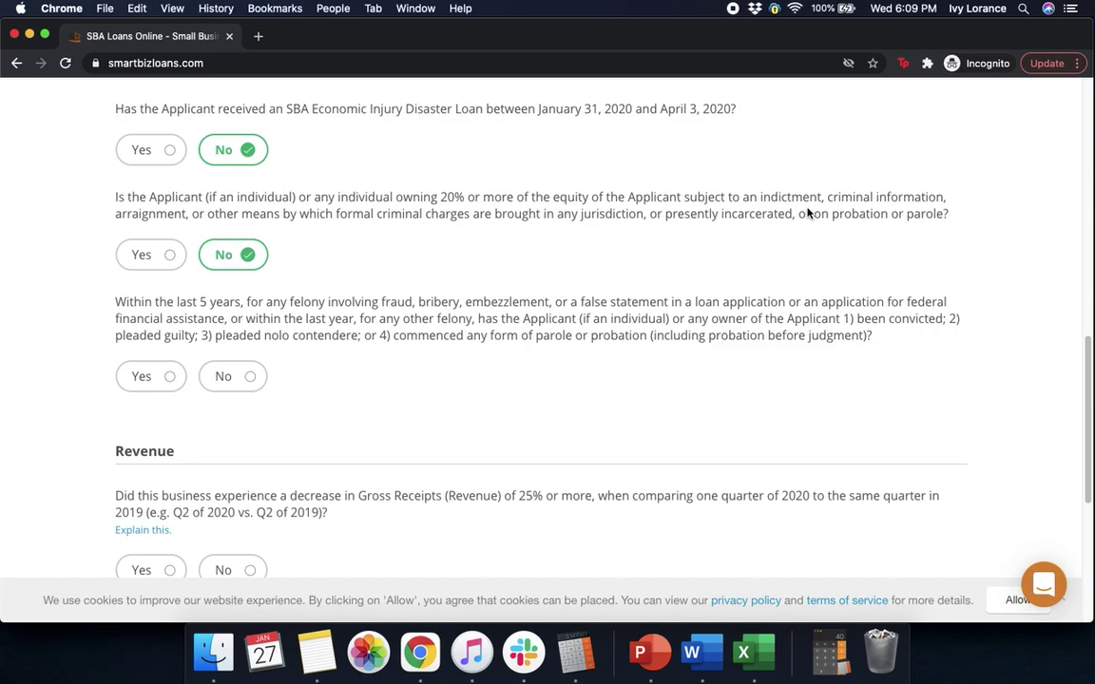
left_click(244, 376)
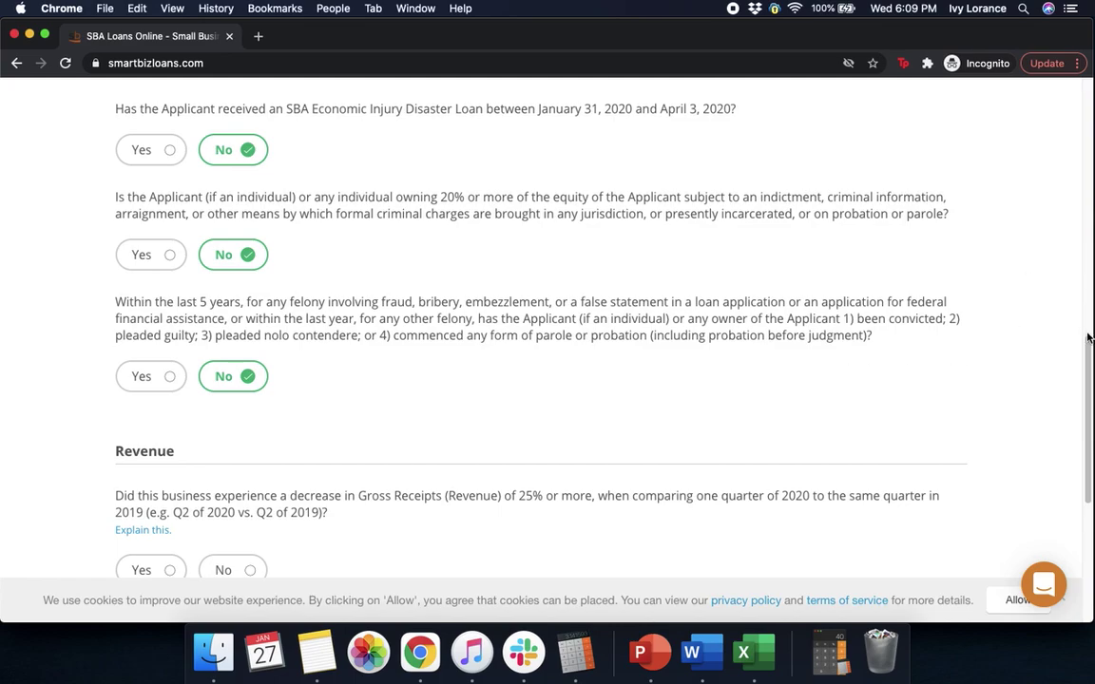
left_click_drag(1089, 354, 1083, 428)
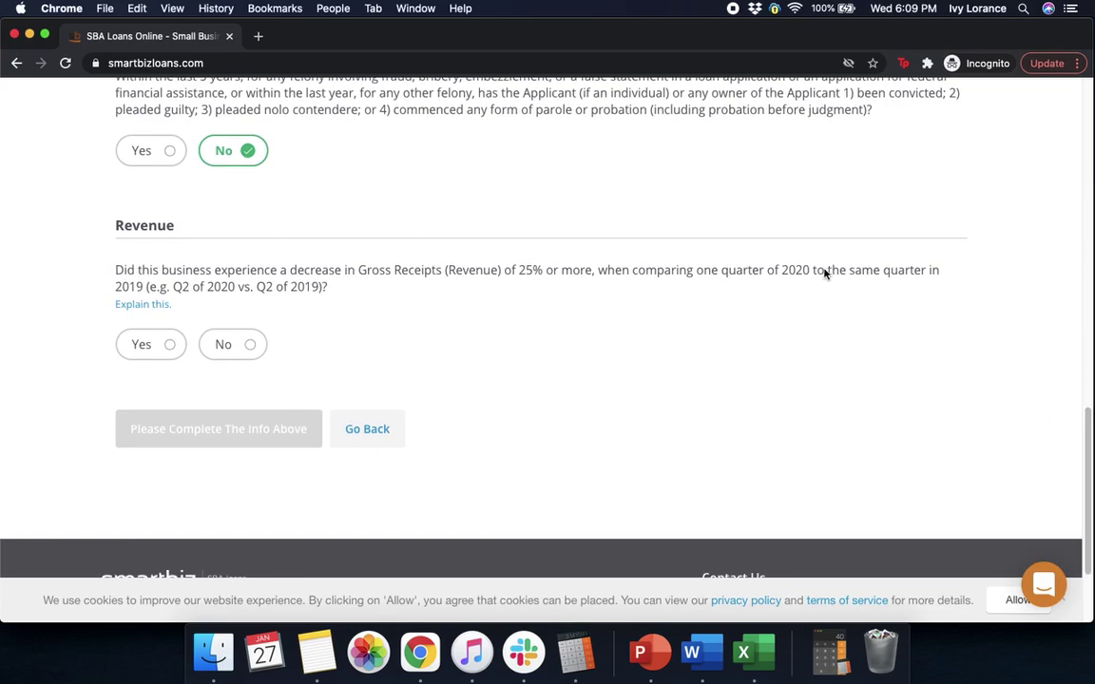
- Report a revenue decline of 25% or more in Q3 2020 (July-Sep) and continue to step 2
left_click(155, 344)
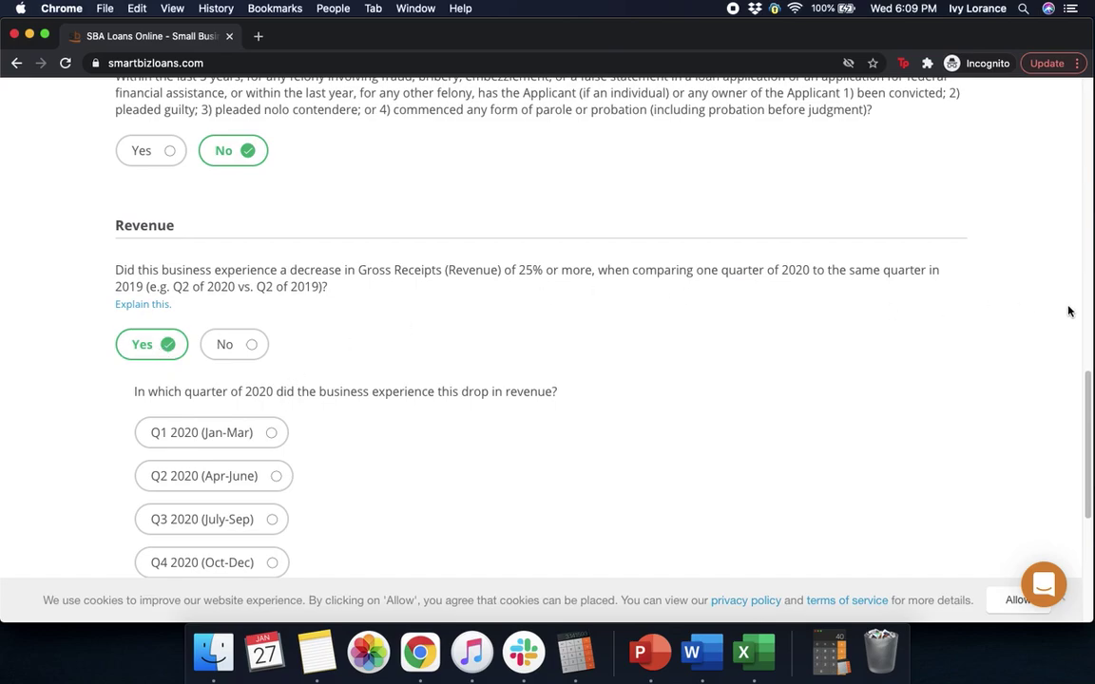
left_click_drag(1090, 400, 1090, 456)
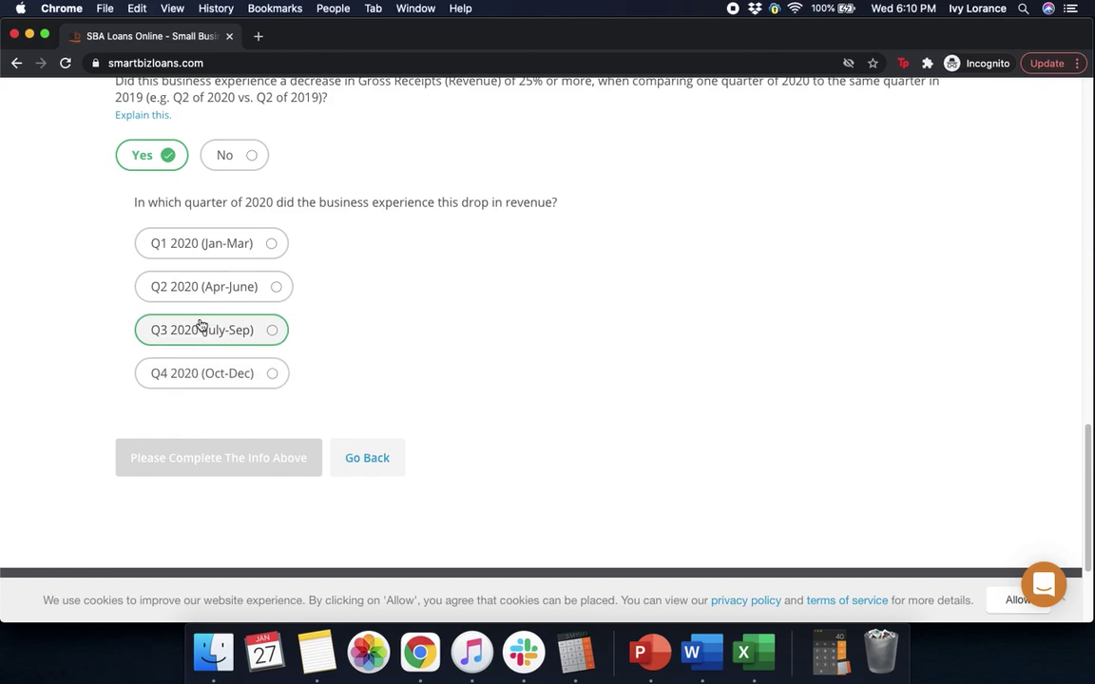
left_click(204, 328)
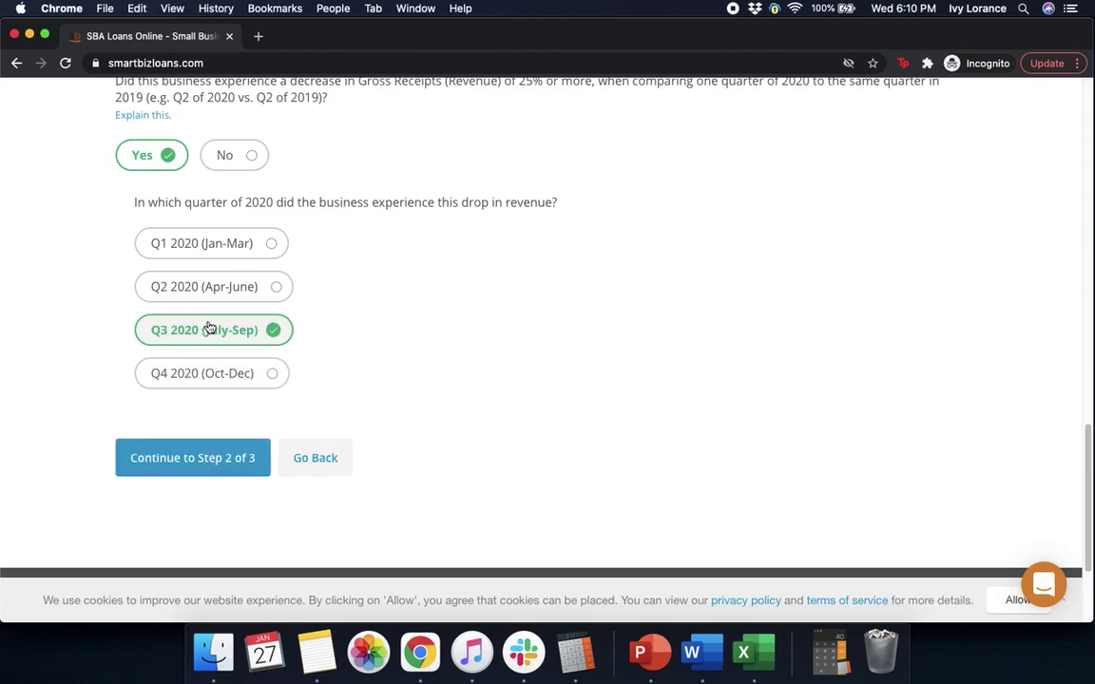
left_click(238, 470)
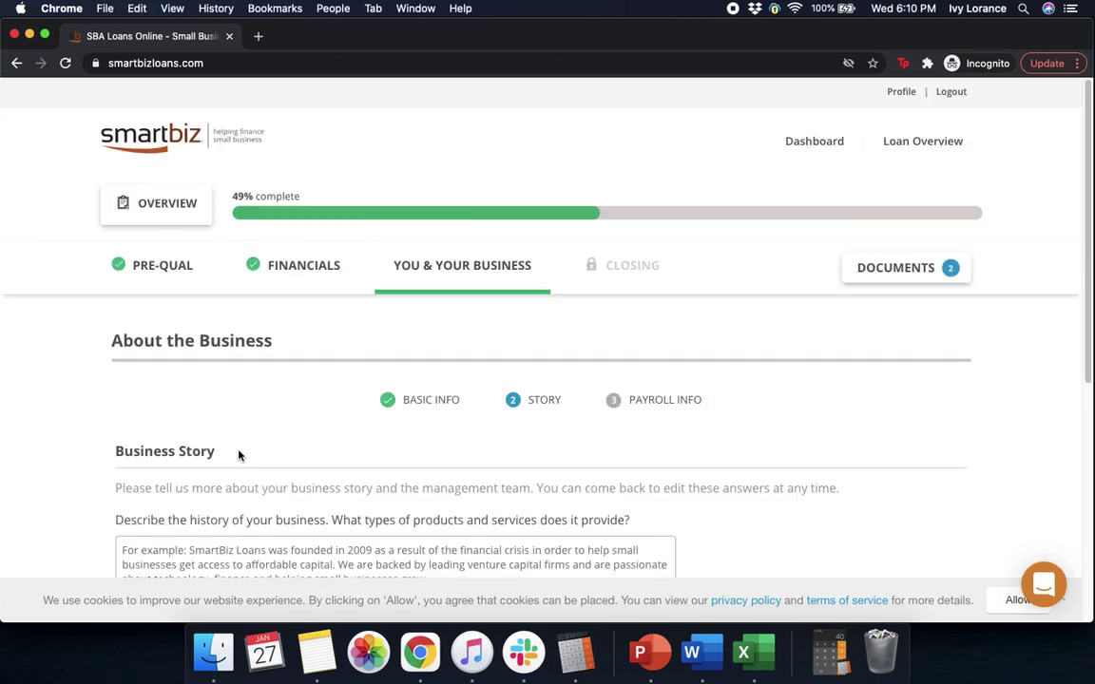
- Enter 'local commerce platform' as the business story and continue to the loan purpose step
scroll(622, 355, "down", 3)
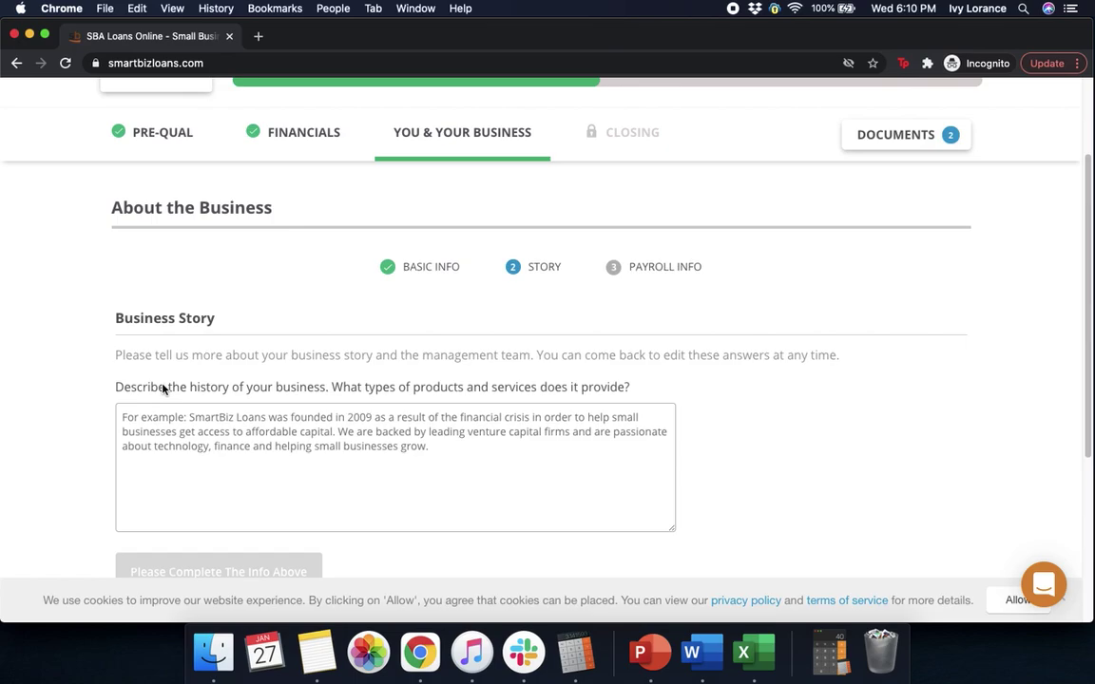
left_click(253, 469)
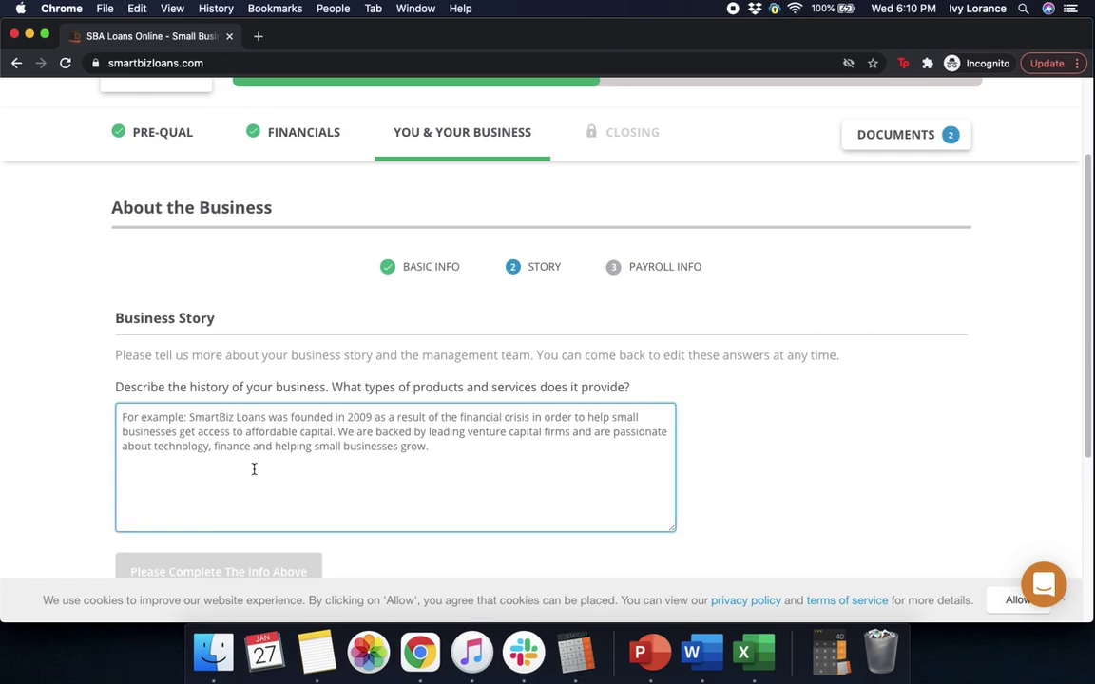
type("local comm")
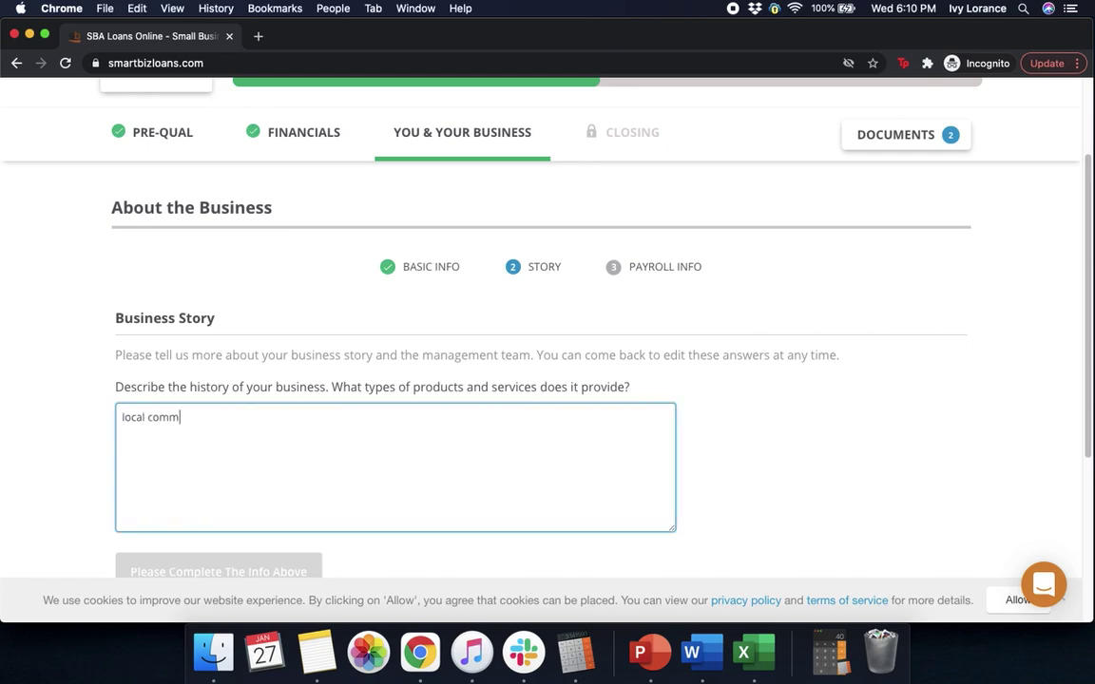
type("erce platform")
left_click(789, 425)
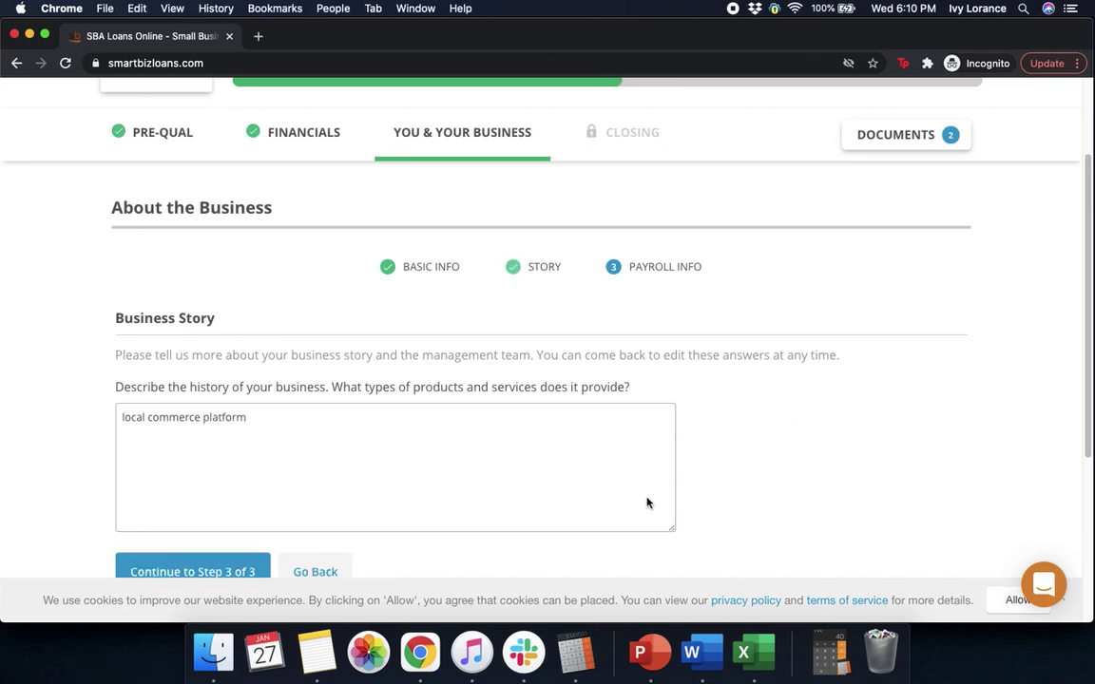
left_click(229, 570)
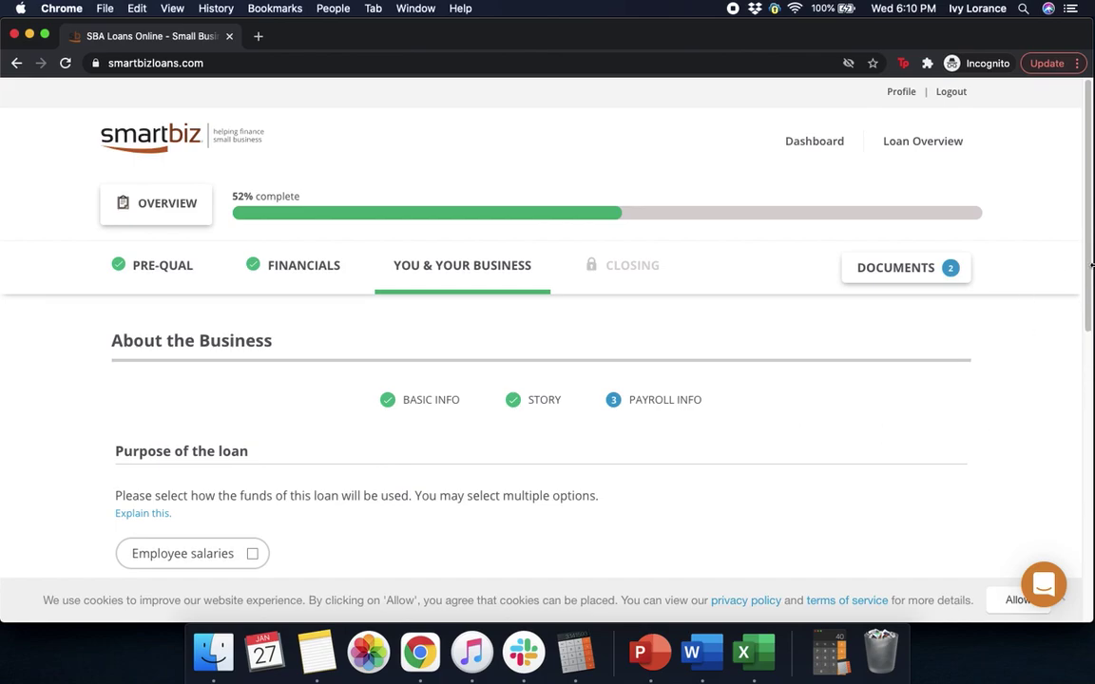
- Select Employee salaries as the loan purpose and submit it
scroll(1077, 326, "down", 5)
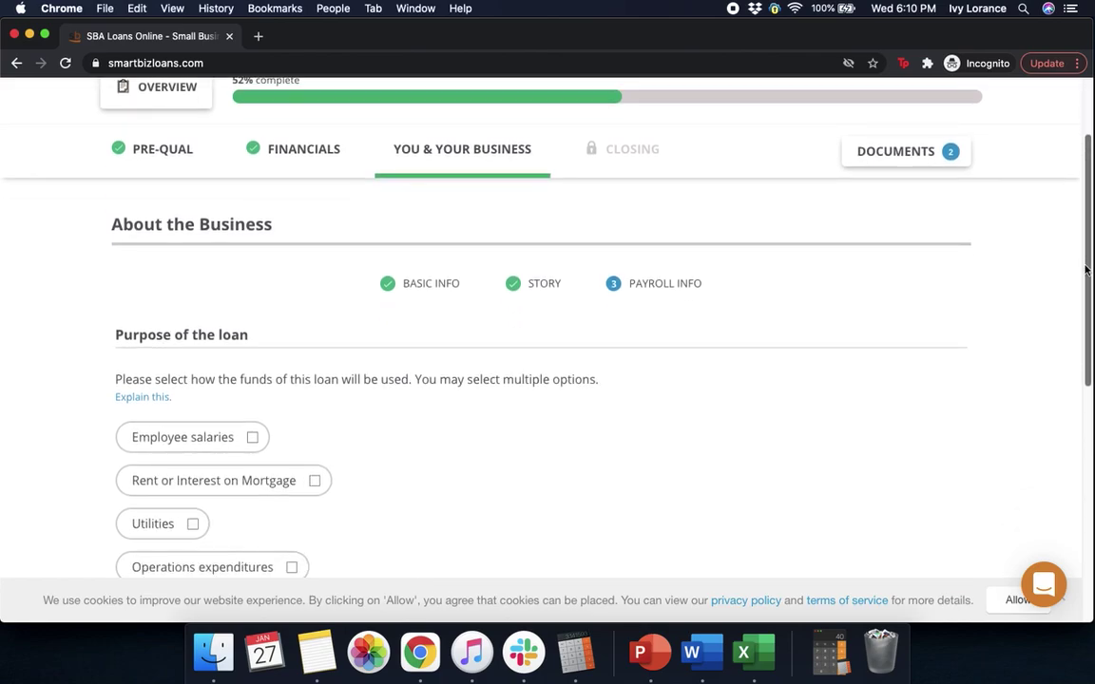
scroll(1076, 326, "down", 3)
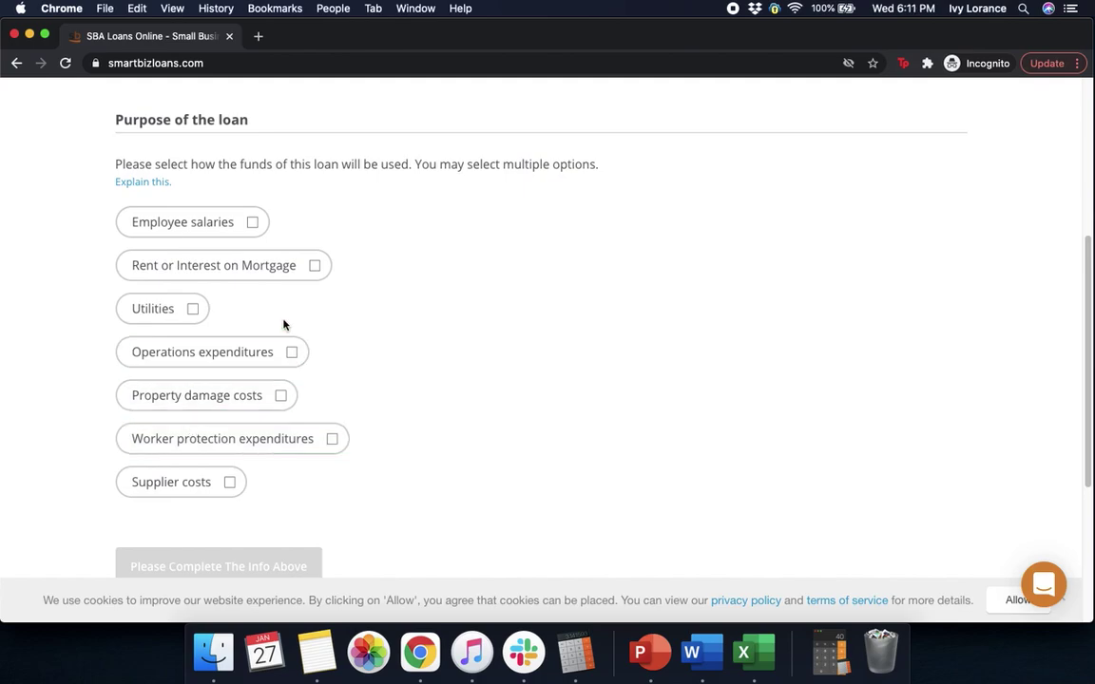
left_click(227, 224)
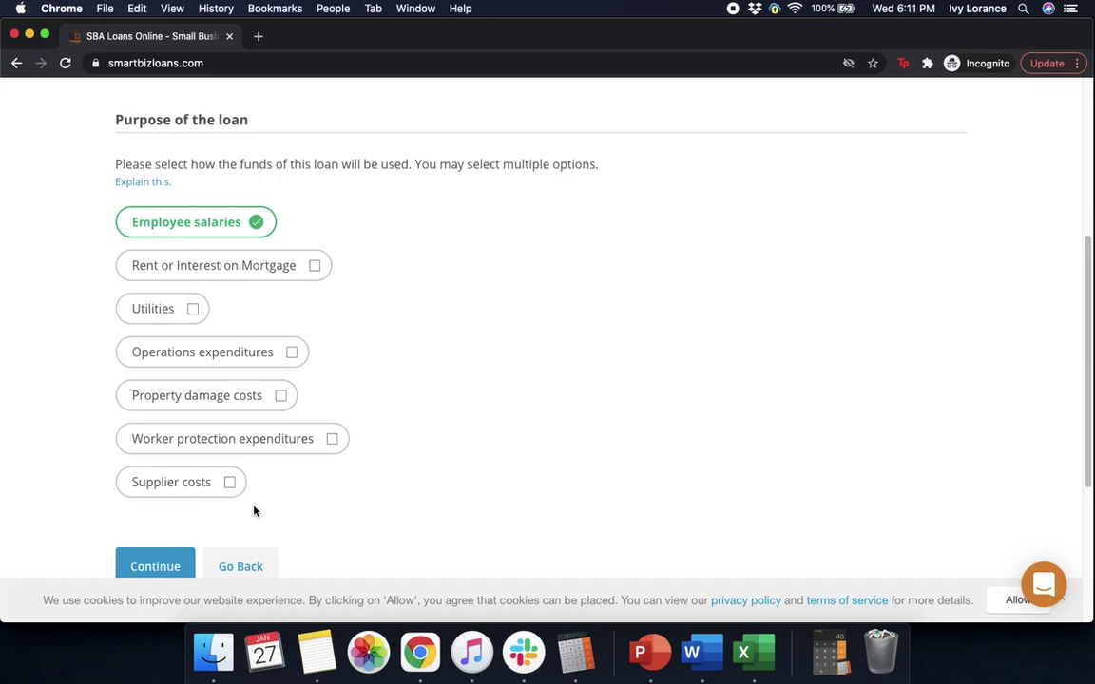
left_click(173, 568)
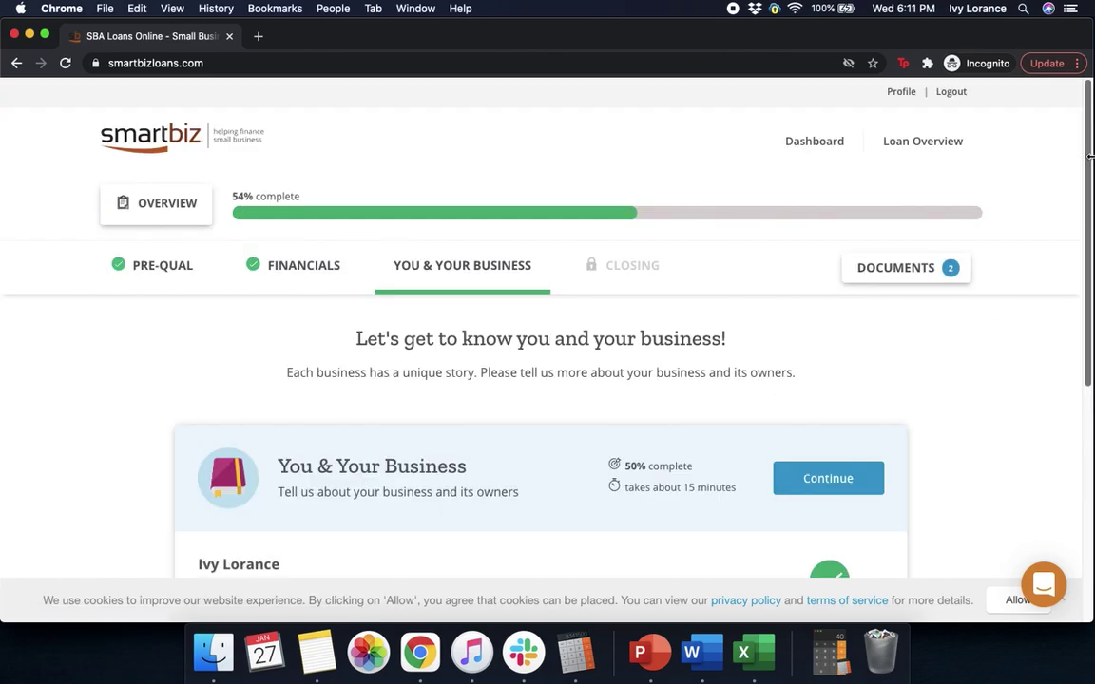
- Start the owner's personal information and enter the mobile phone number and email address
left_click_drag(1088, 167, 1069, 303)
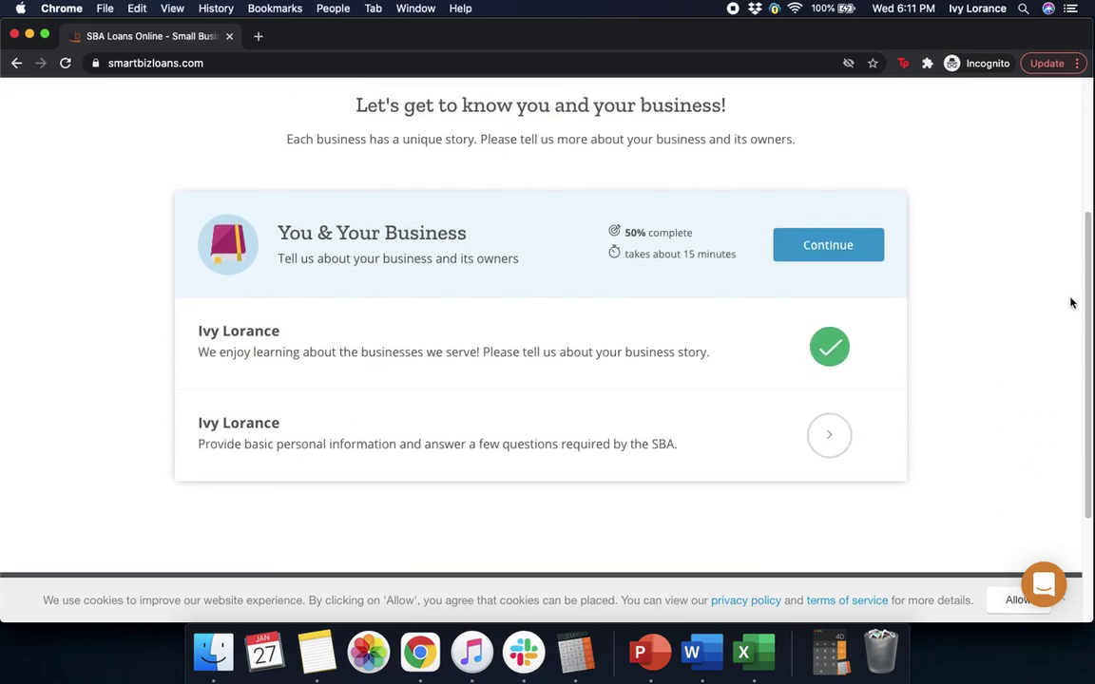
left_click(831, 437)
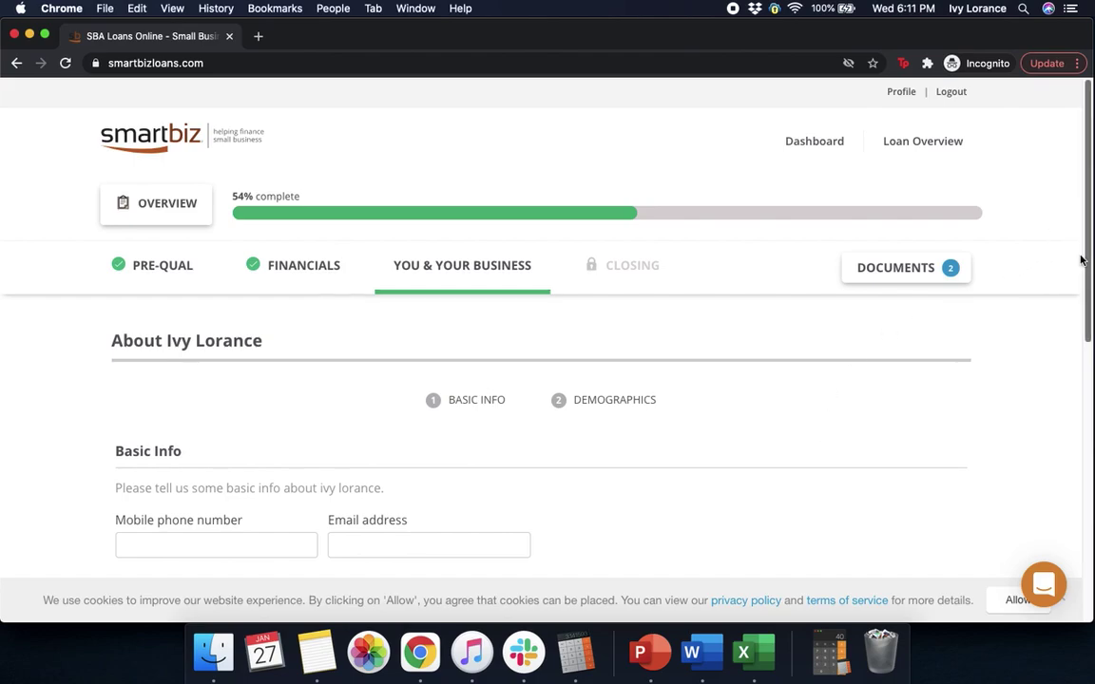
left_click_drag(1090, 270, 1090, 389)
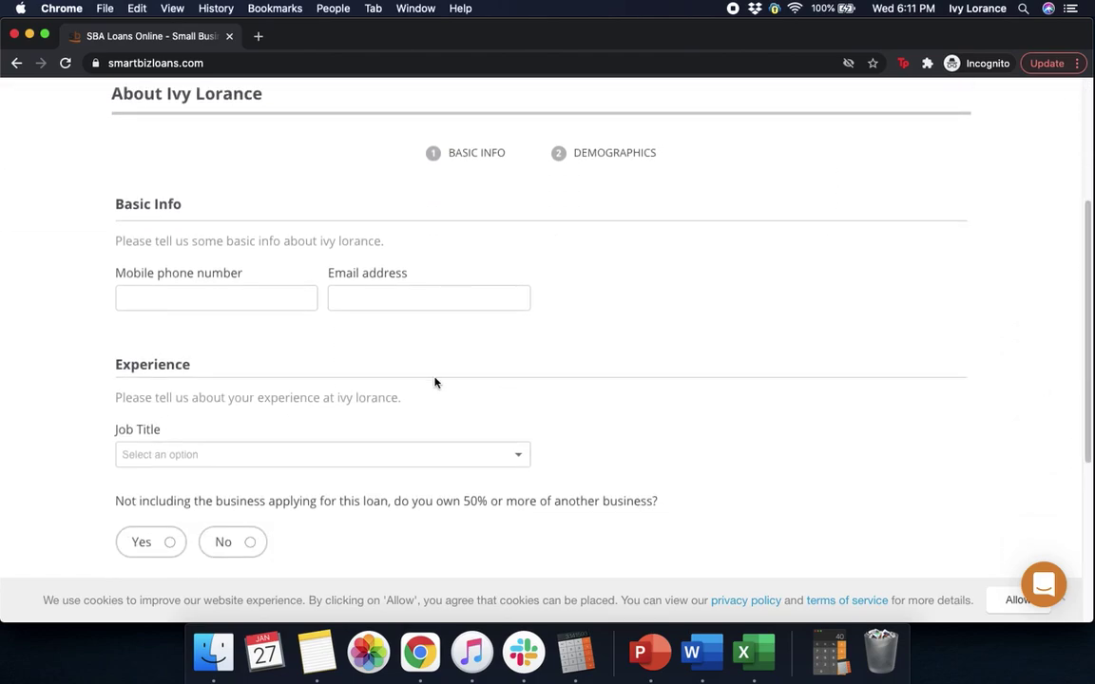
left_click(233, 300)
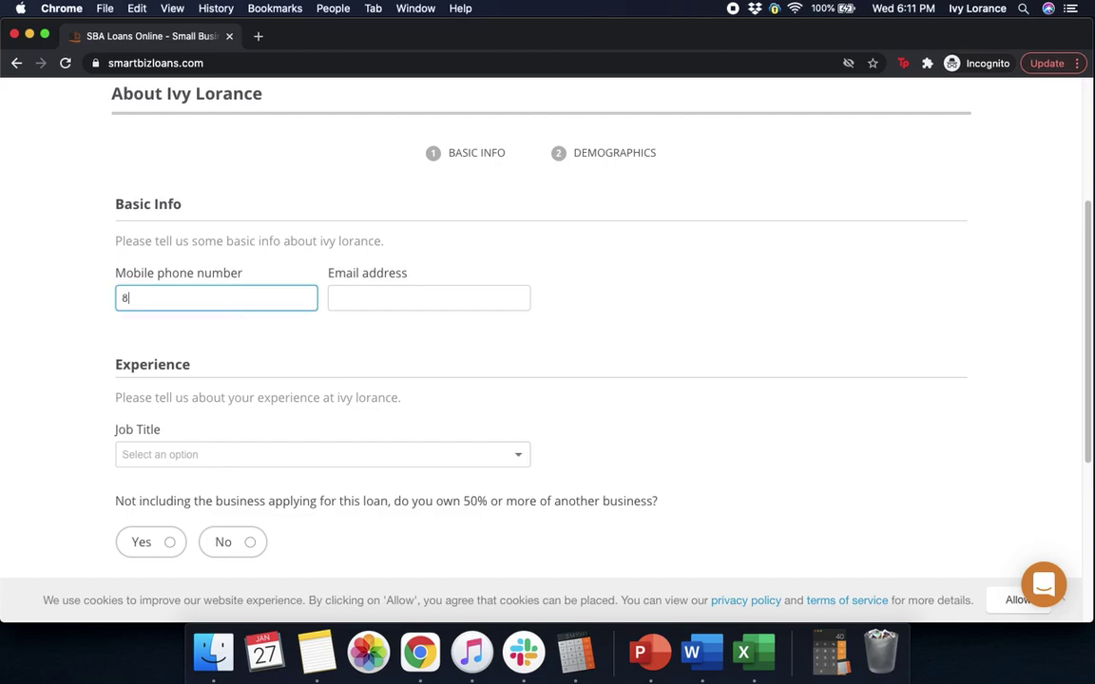
left_click(387, 304)
left_click(432, 362)
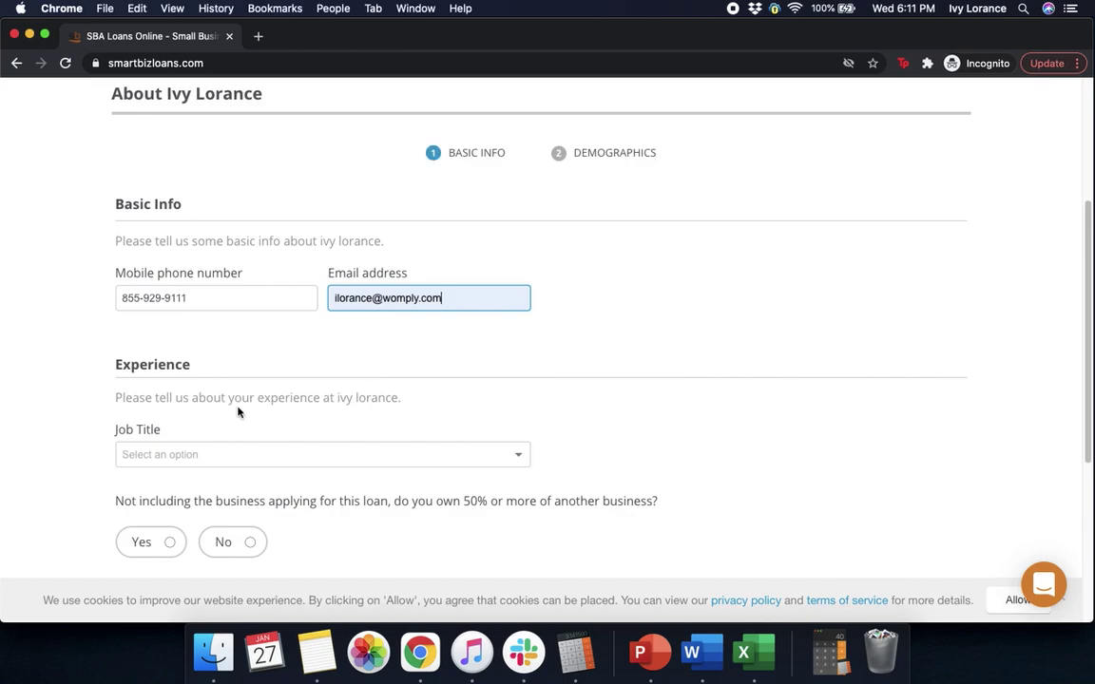
- Set job title to Executive Director, answer No to other-business ownership, and continue
left_click(209, 455)
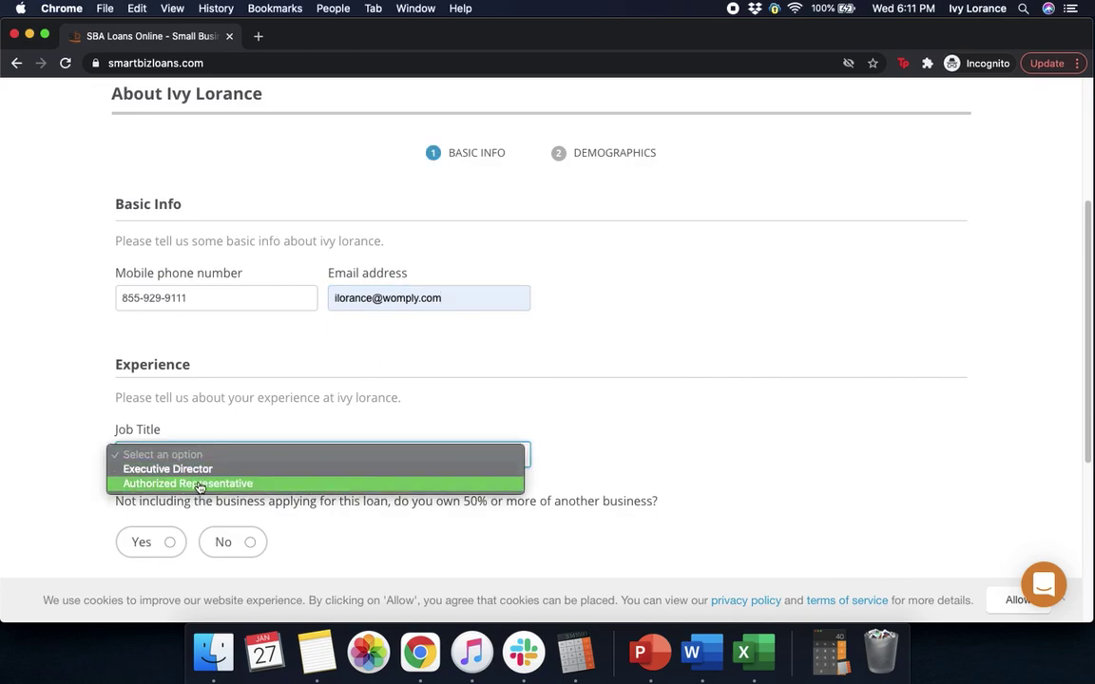
left_click(201, 469)
left_click(400, 514)
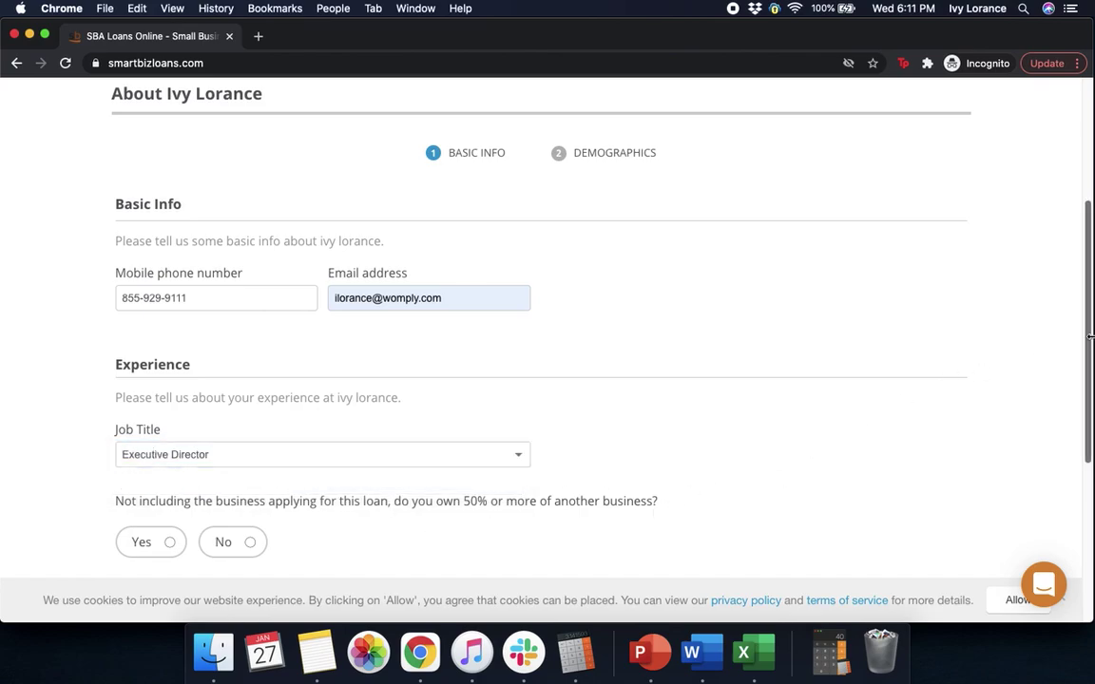
scroll(307, 505, "down", 3)
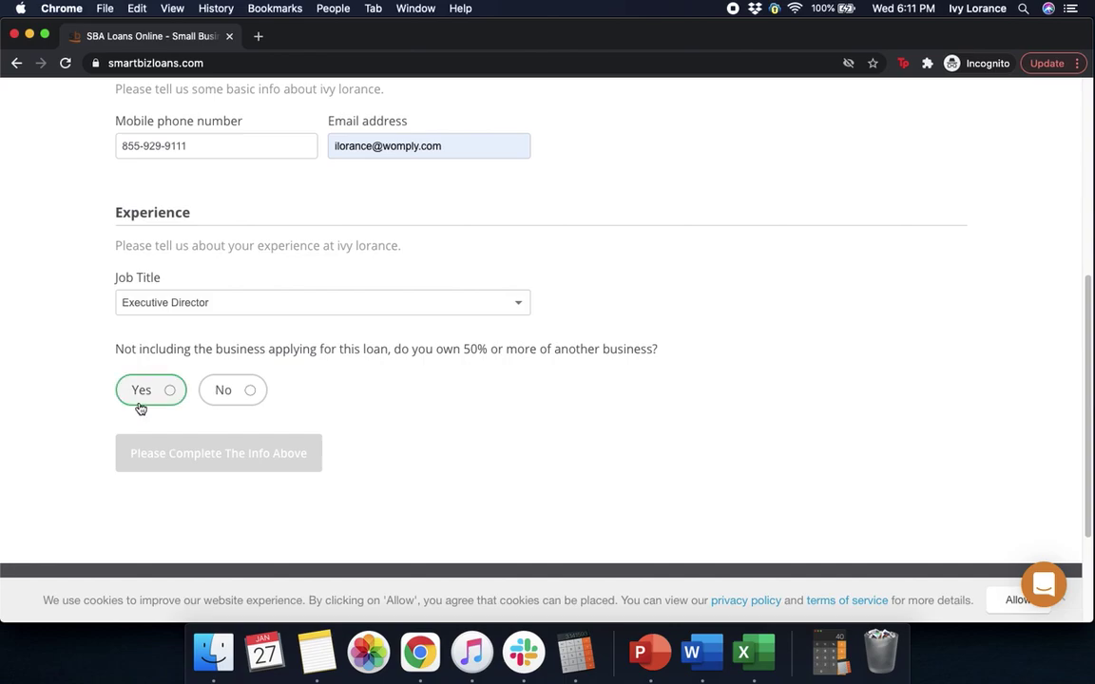
left_click(246, 390)
left_click(243, 461)
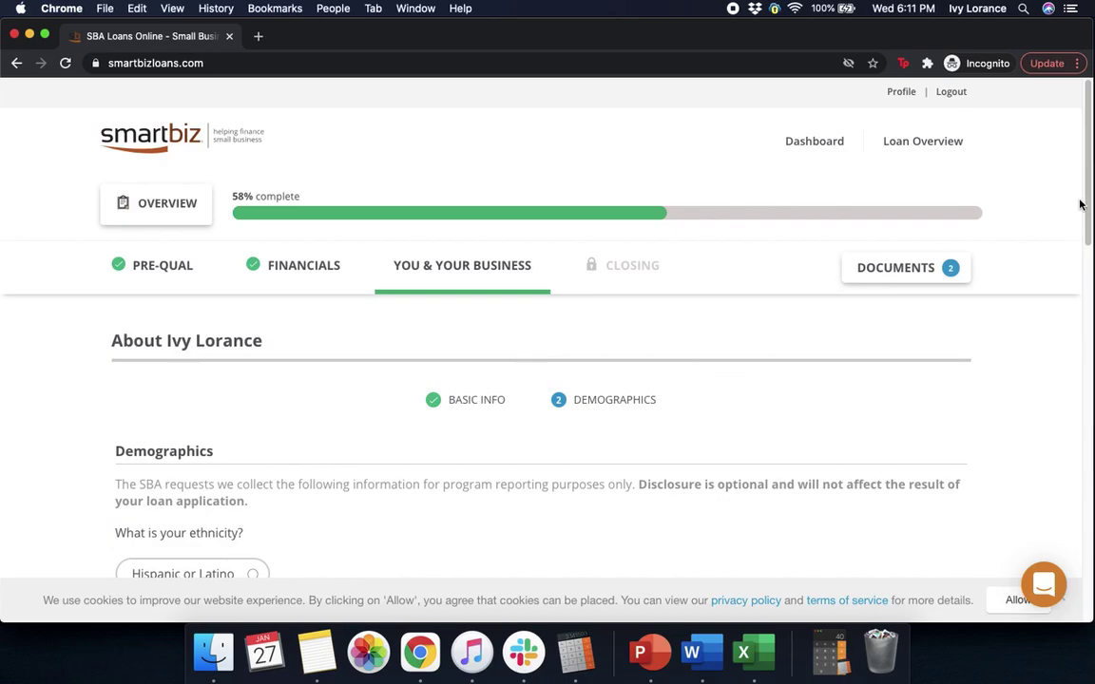
- Answer demographics as Not Hispanic or Latino, non-veteran, White and Female, then submit
left_click_drag(1086, 211, 1075, 311)
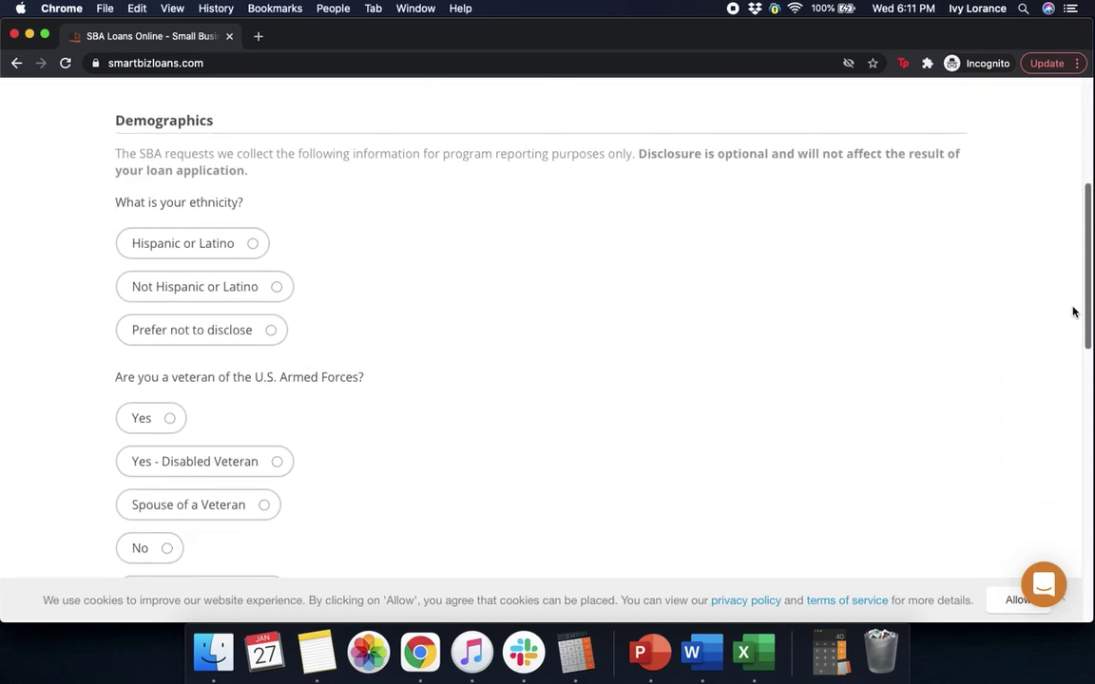
left_click(227, 285)
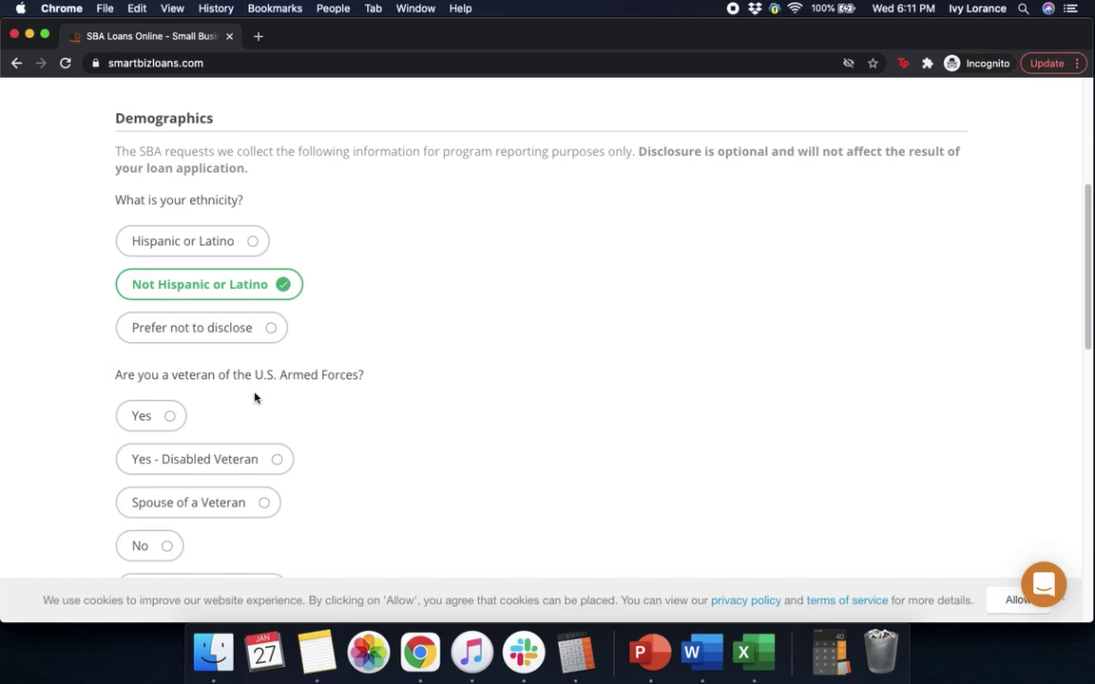
left_click(147, 549)
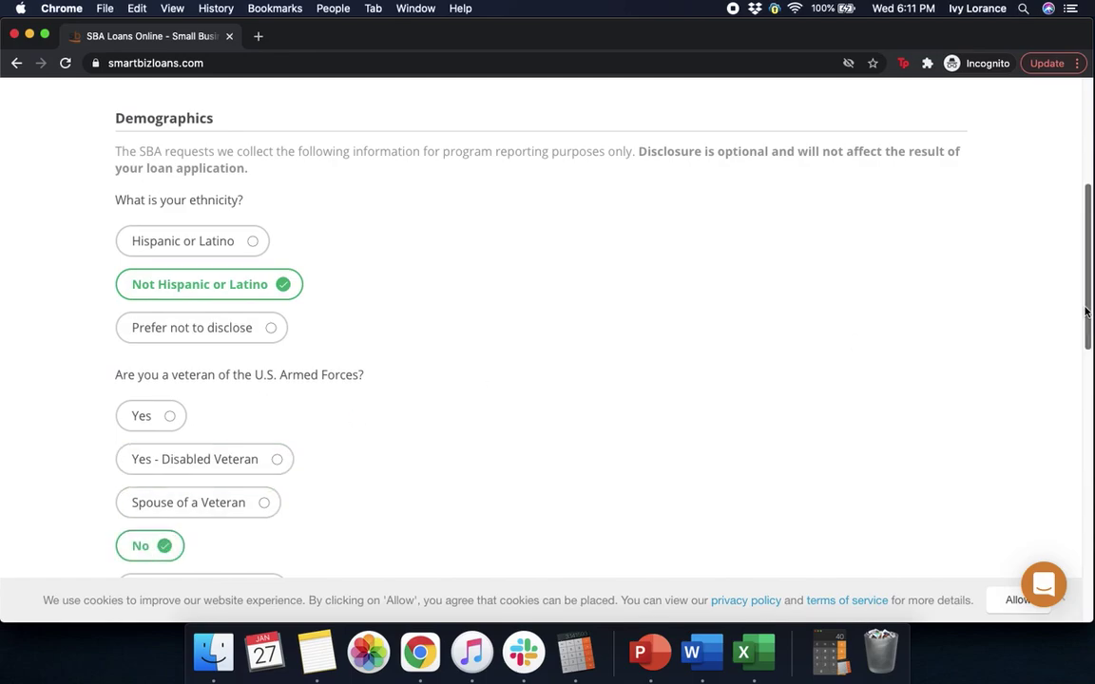
scroll(1045, 361, "down", 3)
scroll(1077, 409, "down", 2)
left_click(176, 392)
scroll(981, 397, "down", 2)
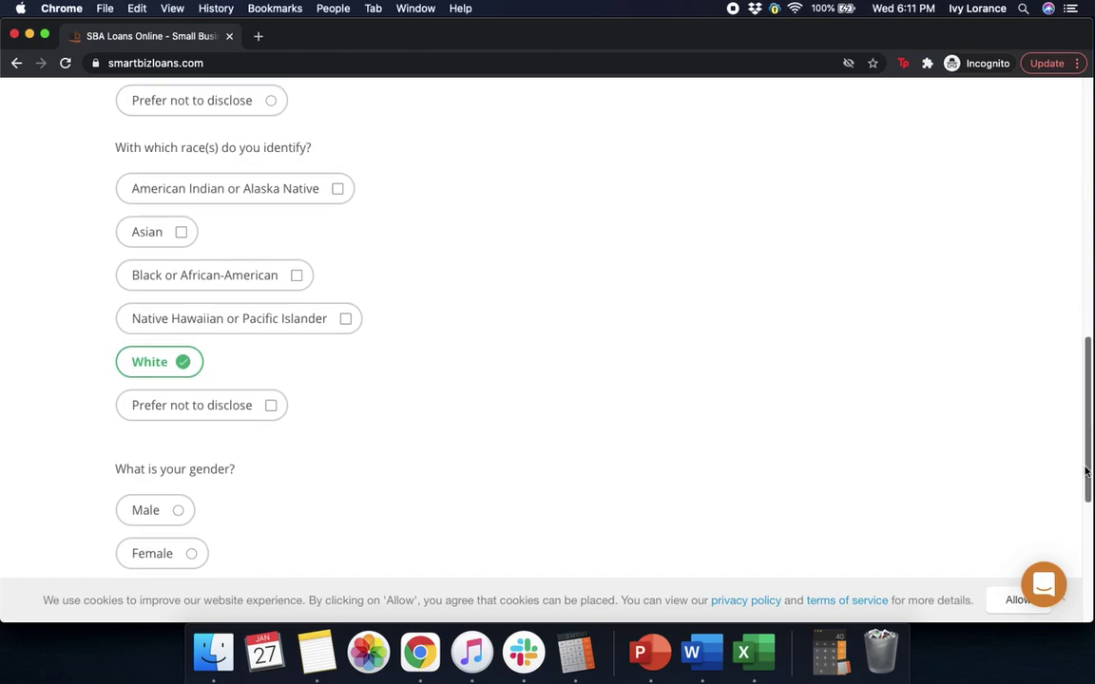
left_click(193, 404)
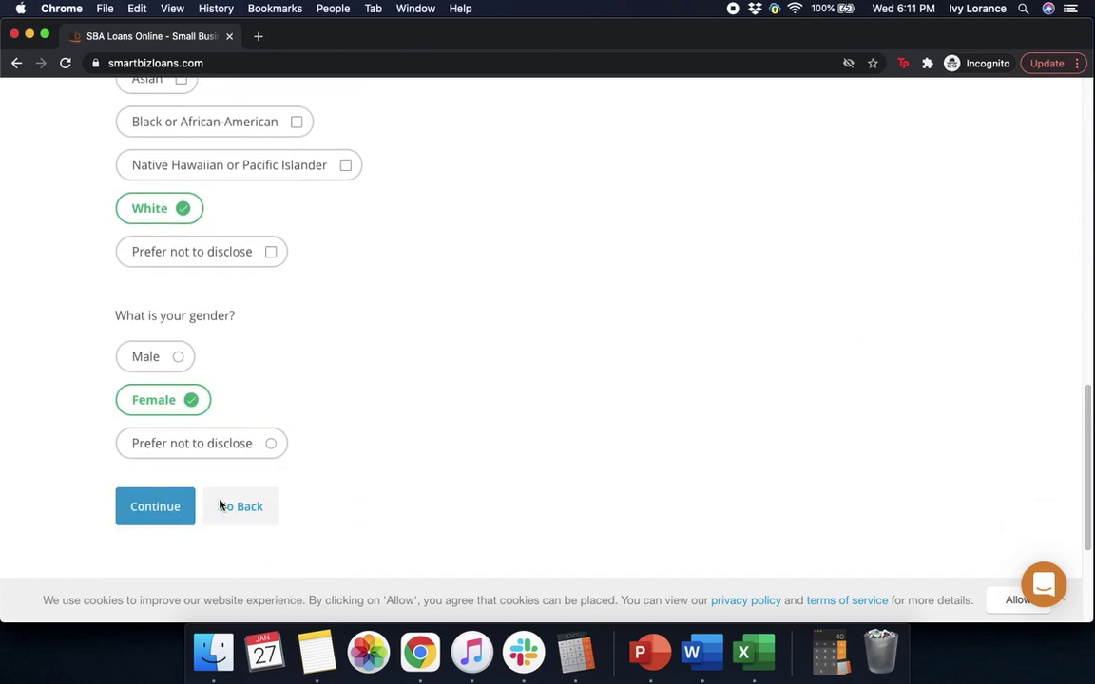
left_click(163, 513)
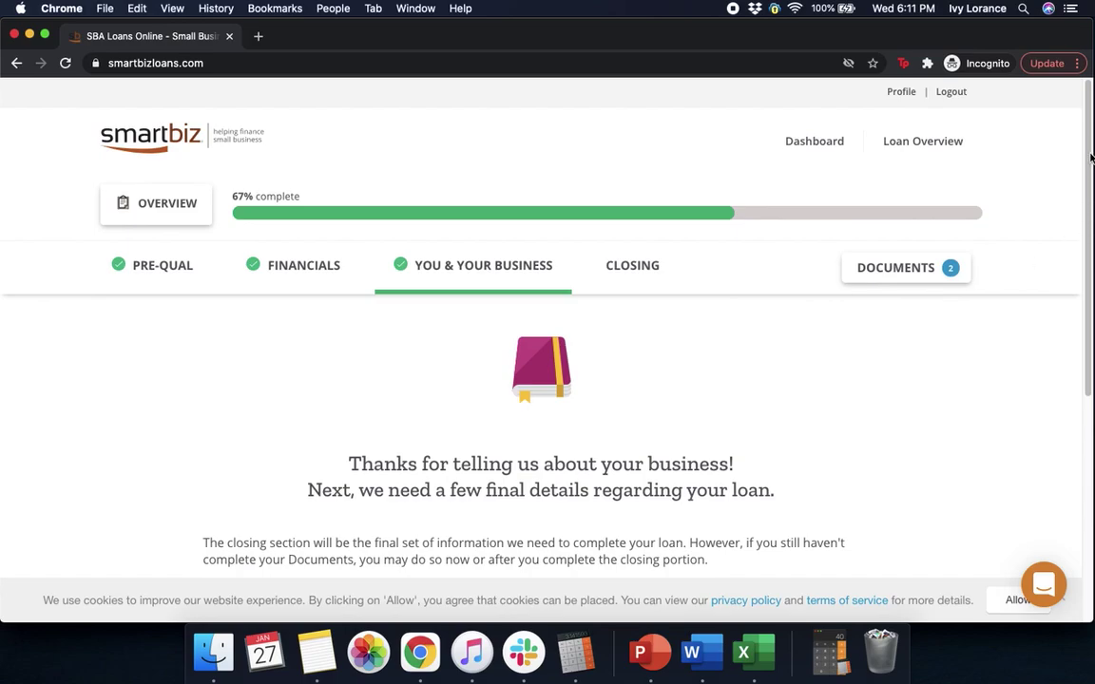
- Move to the Closing stage and start the Business Closing questions
scroll(1088, 167, "down", 2)
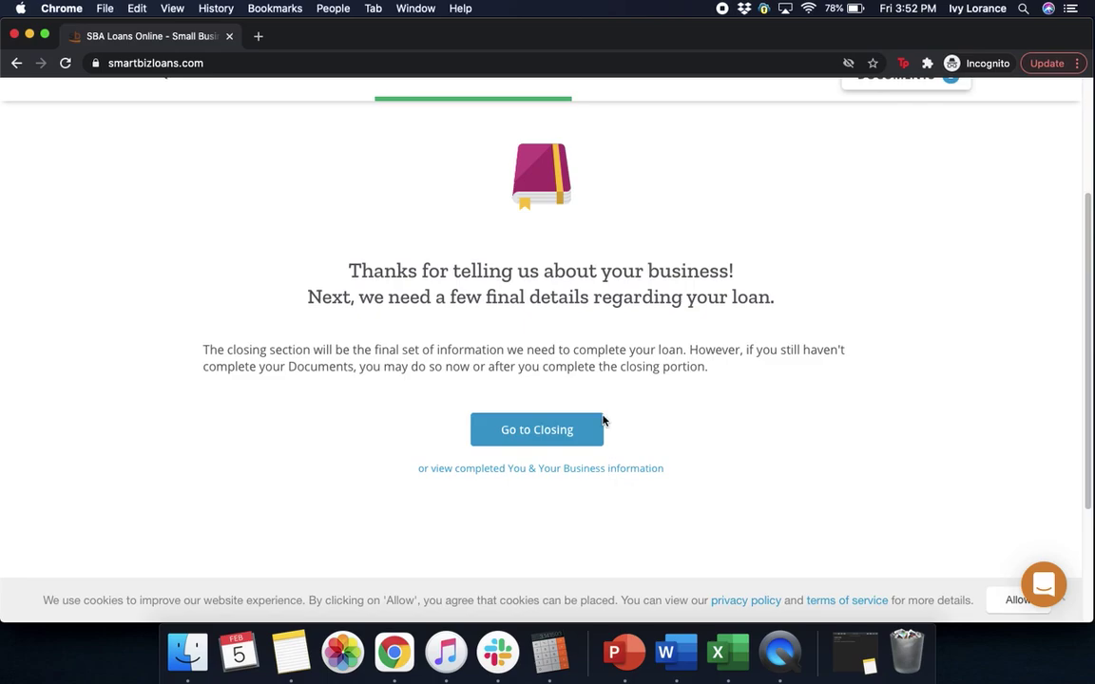
left_click(565, 424)
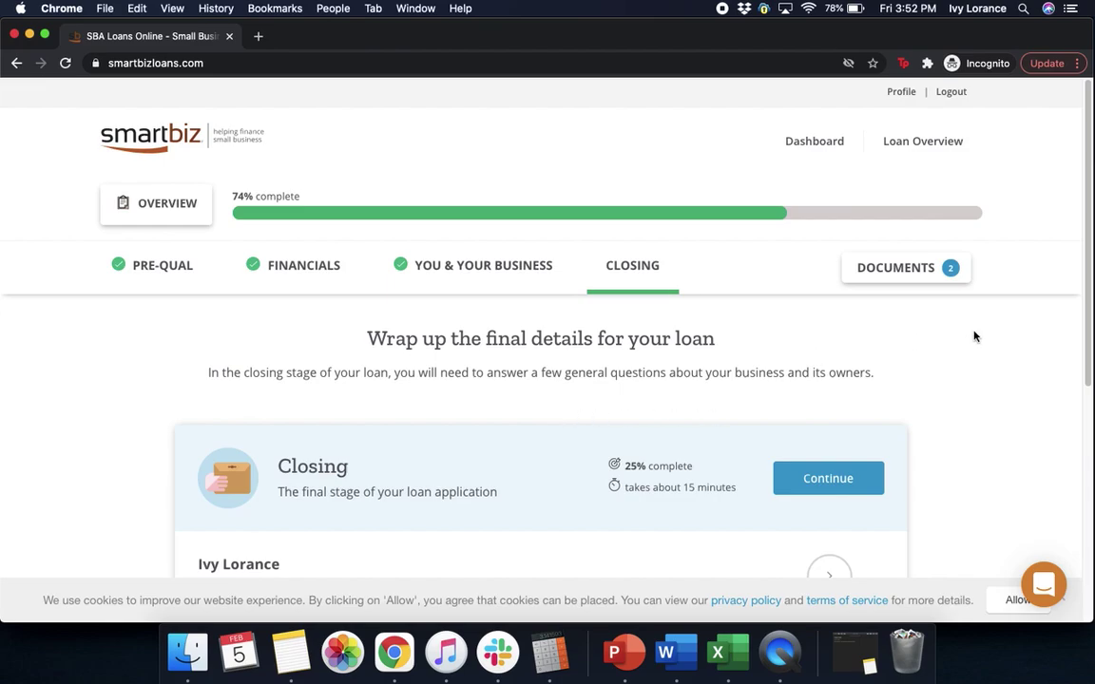
scroll(1088, 321, "down", 3)
scroll(1088, 321, "down", 1)
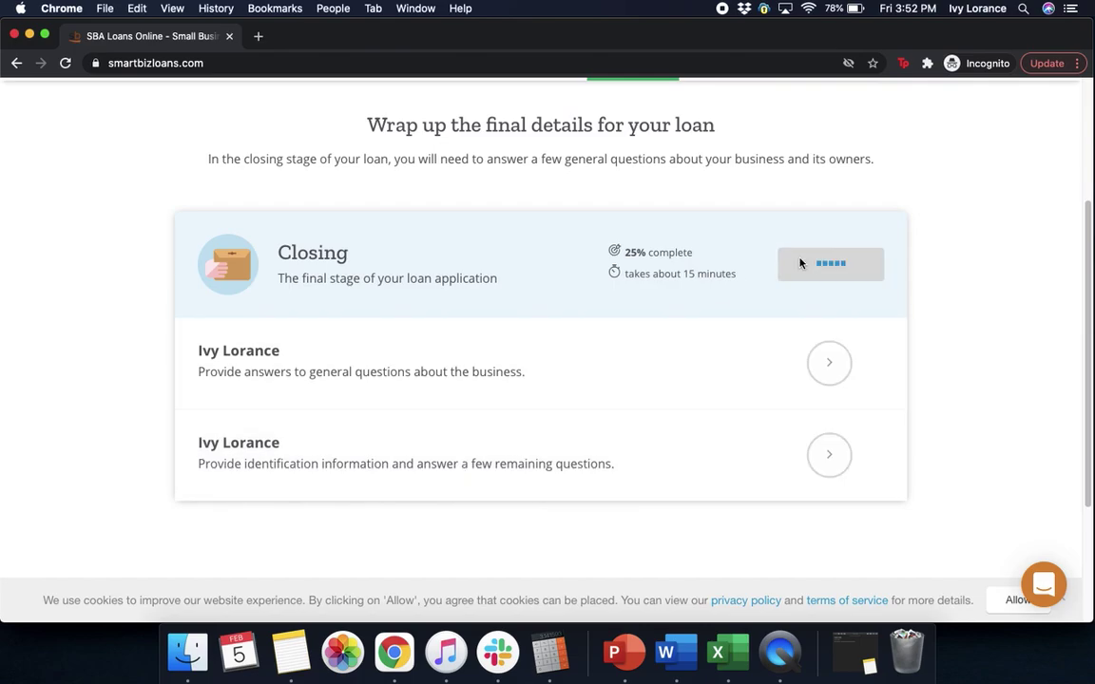
left_click(796, 264)
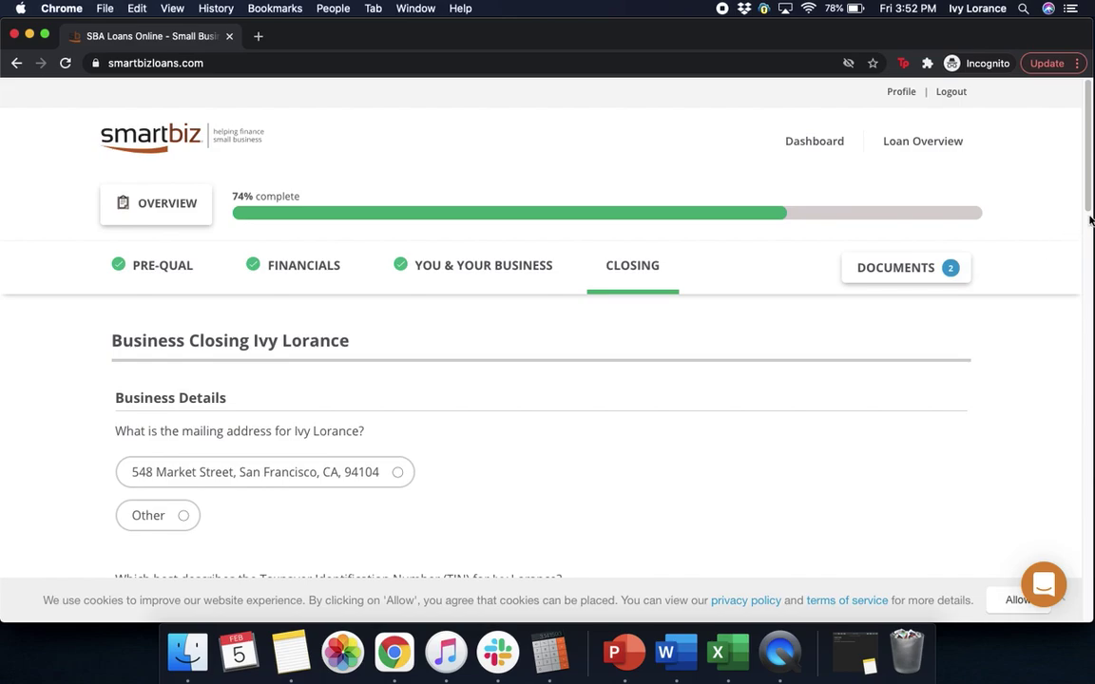
- Use the listed address as mailing address and enter the owner's SSN as the tax ID
scroll(1081, 234, "down", 3)
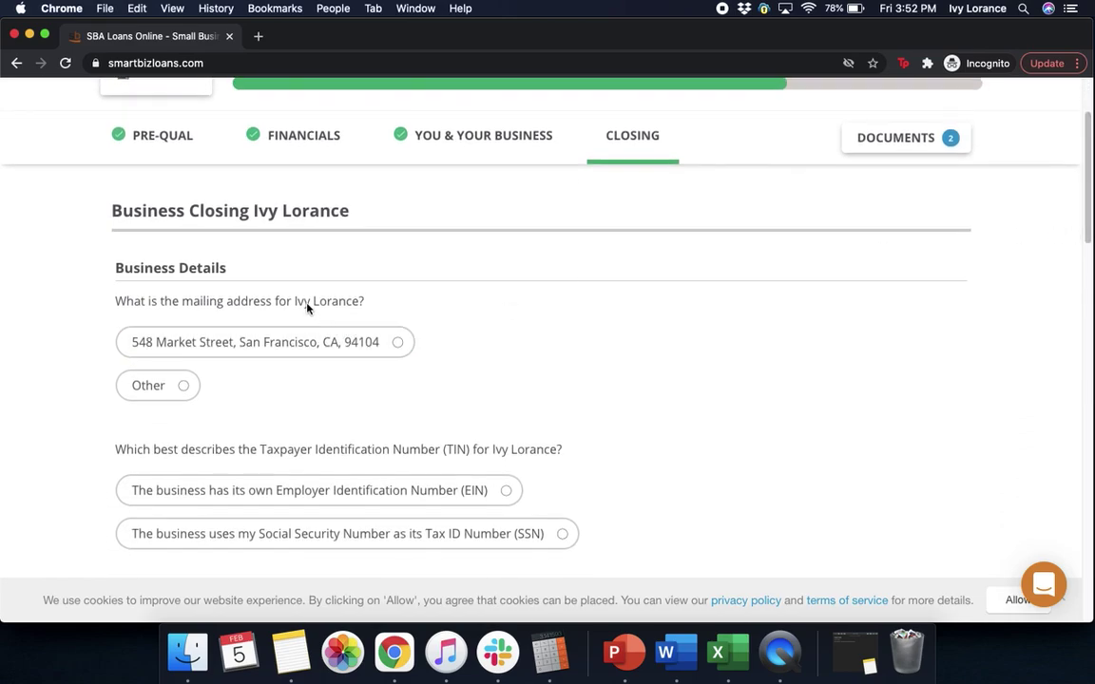
left_click(256, 344)
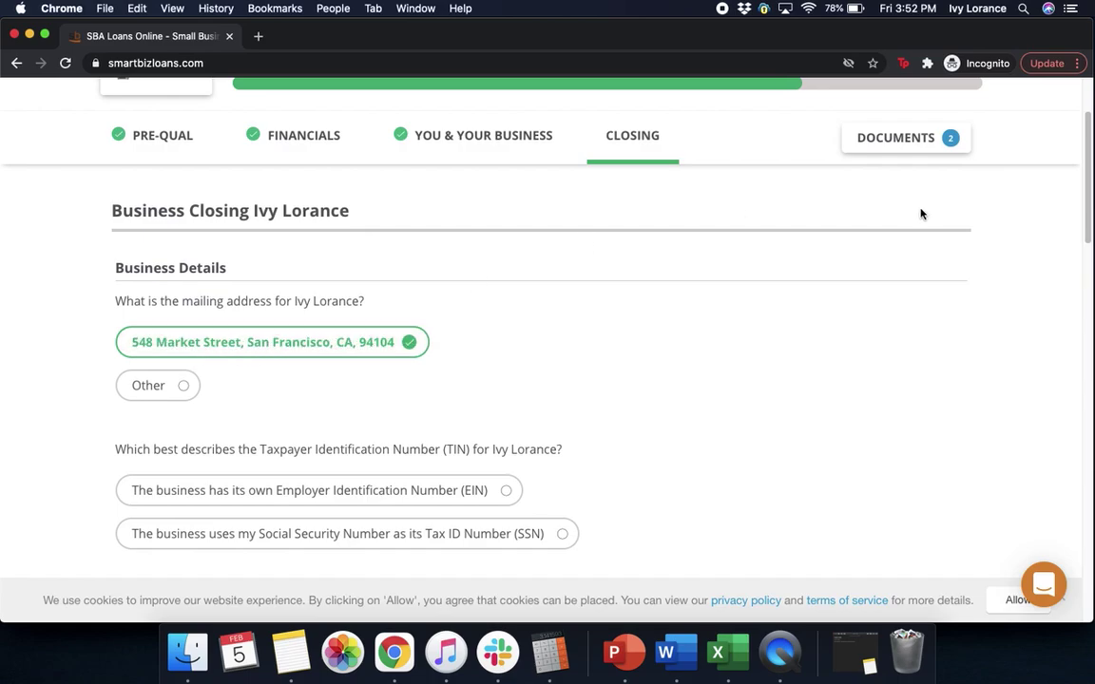
scroll(1085, 194, "down", 1)
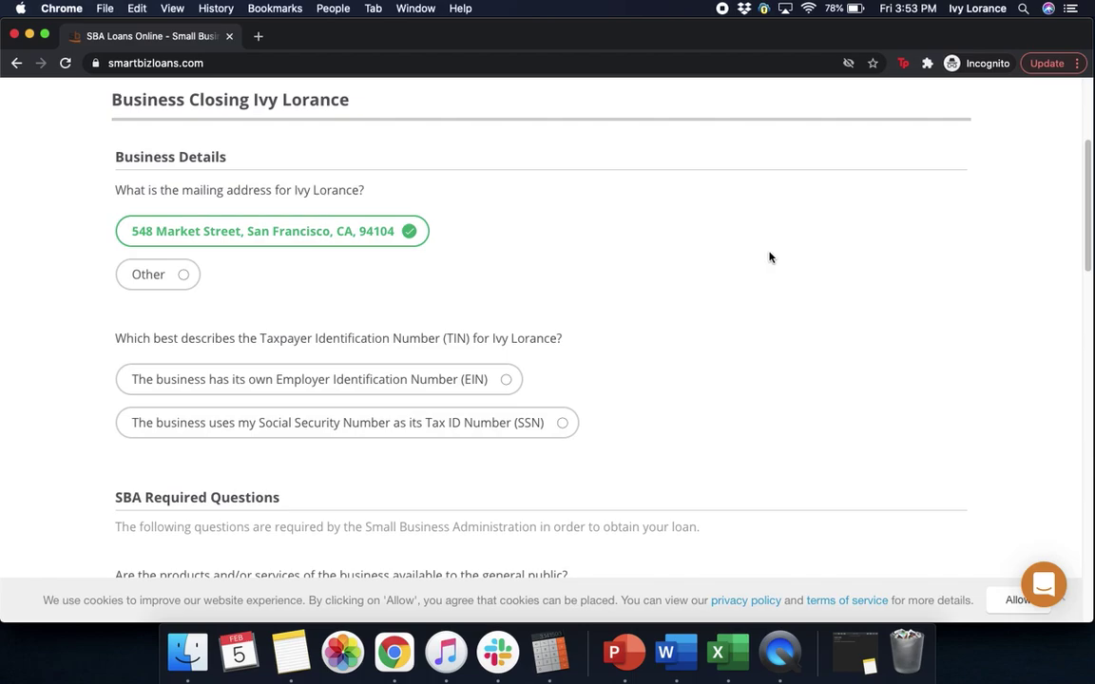
left_click(425, 434)
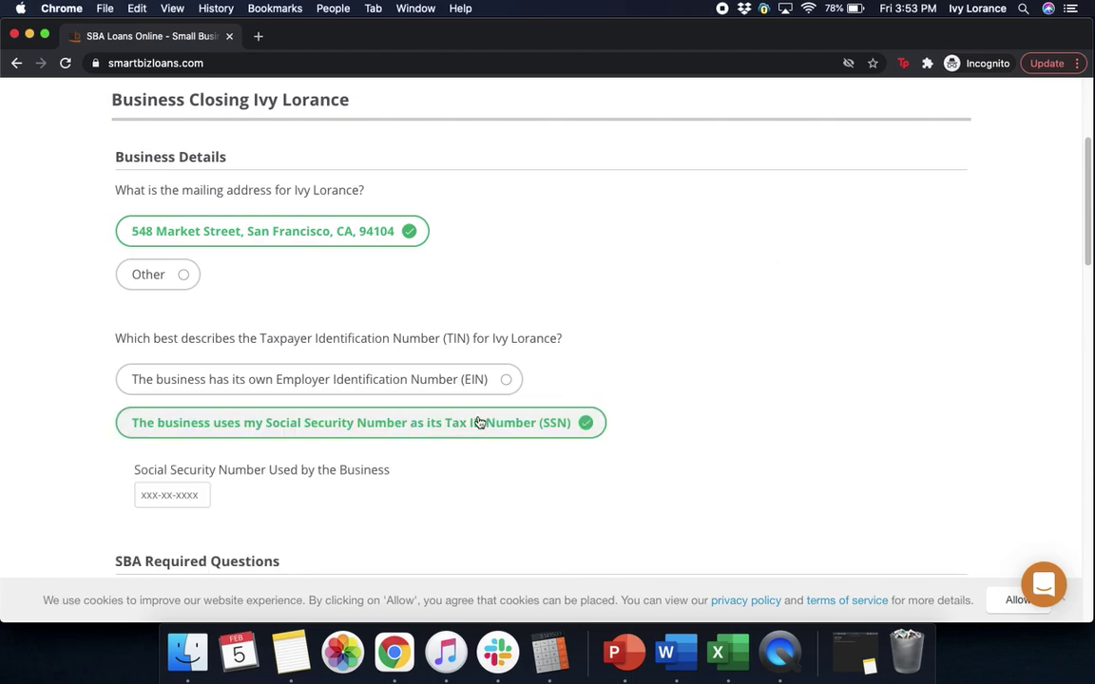
left_click(180, 495)
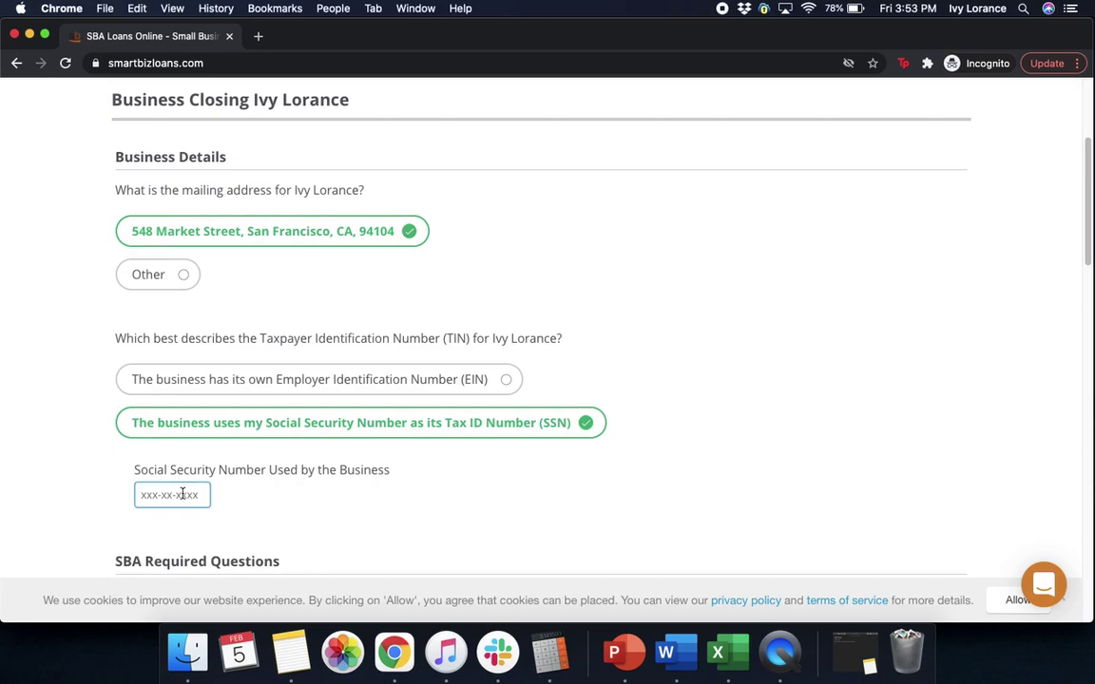
left_click(946, 270)
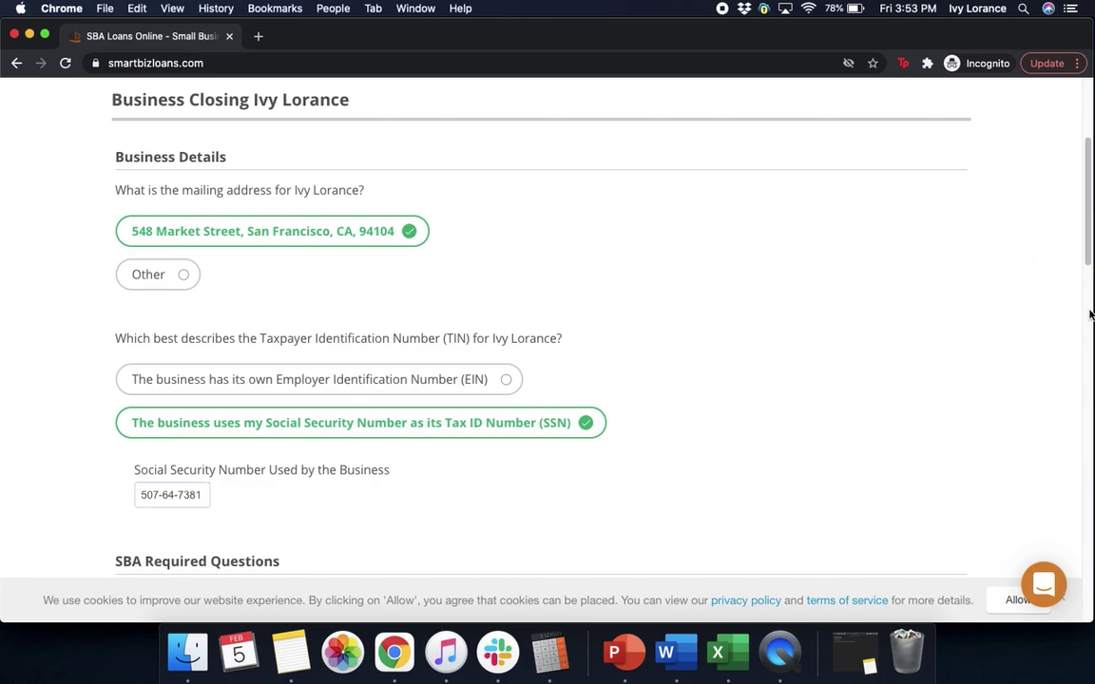
- Answer Yes to general-public availability, with 0 jobs created and 1 job retained
scroll(979, 228, "down", 5)
scroll(1079, 307, "down", 5)
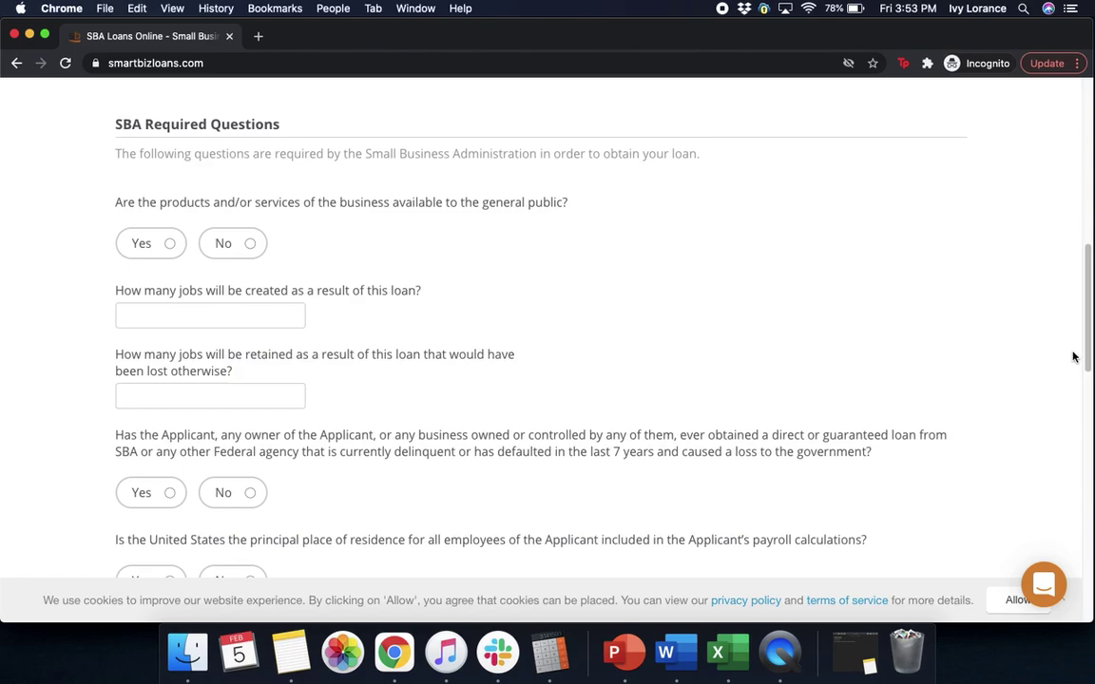
left_click(163, 253)
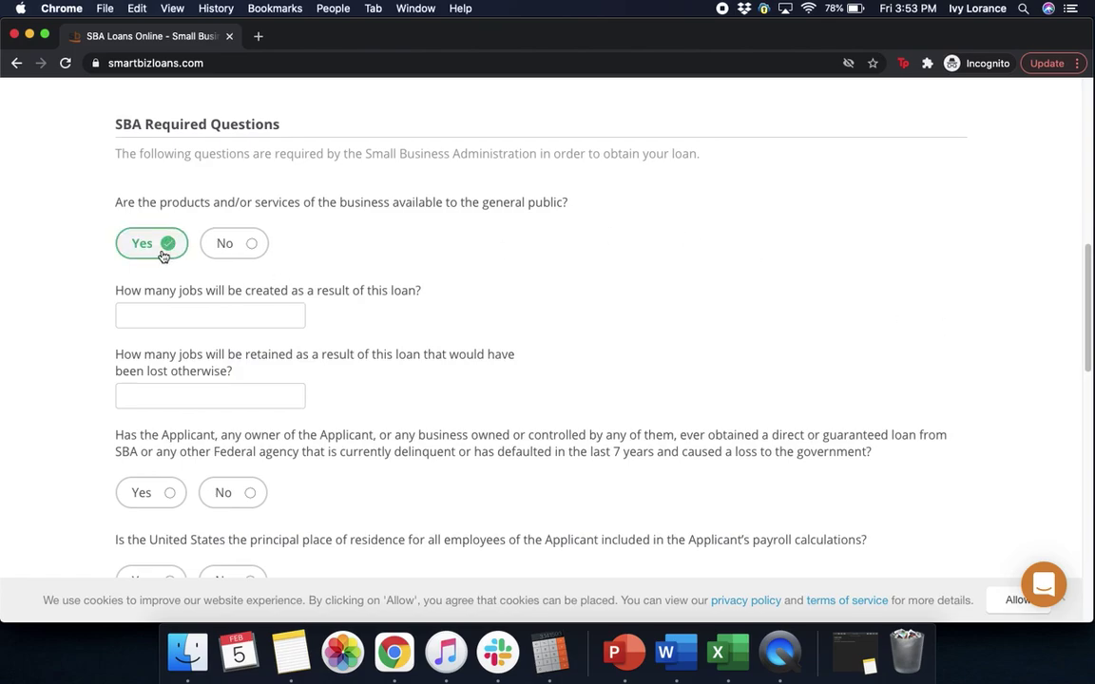
left_click(253, 306)
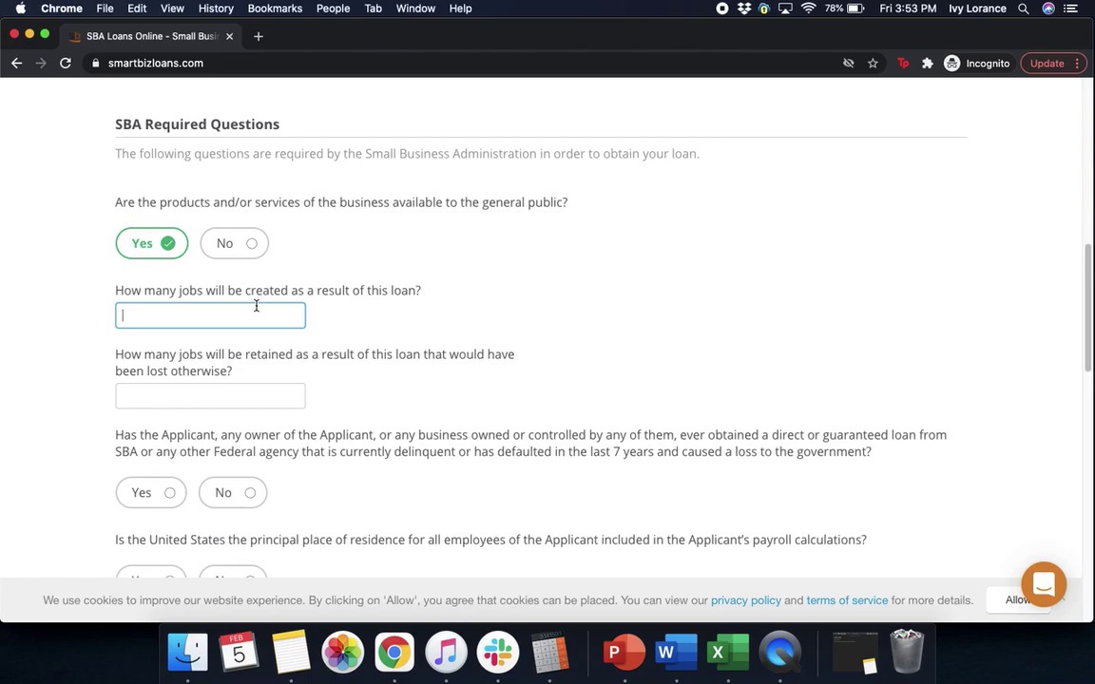
type("0")
left_click(270, 397)
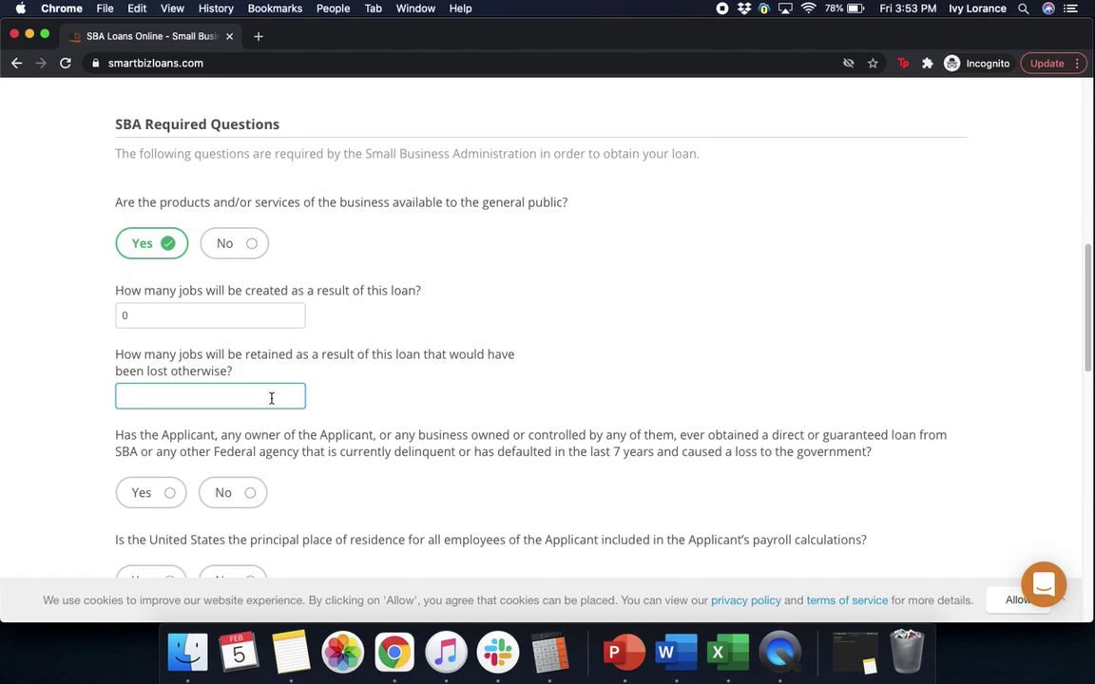
type("1")
left_click(552, 319)
- Answer No to delinquent federal loans, Yes to US-resident employees, and None of the above for bank ties
left_click_drag(1083, 313, 1085, 364)
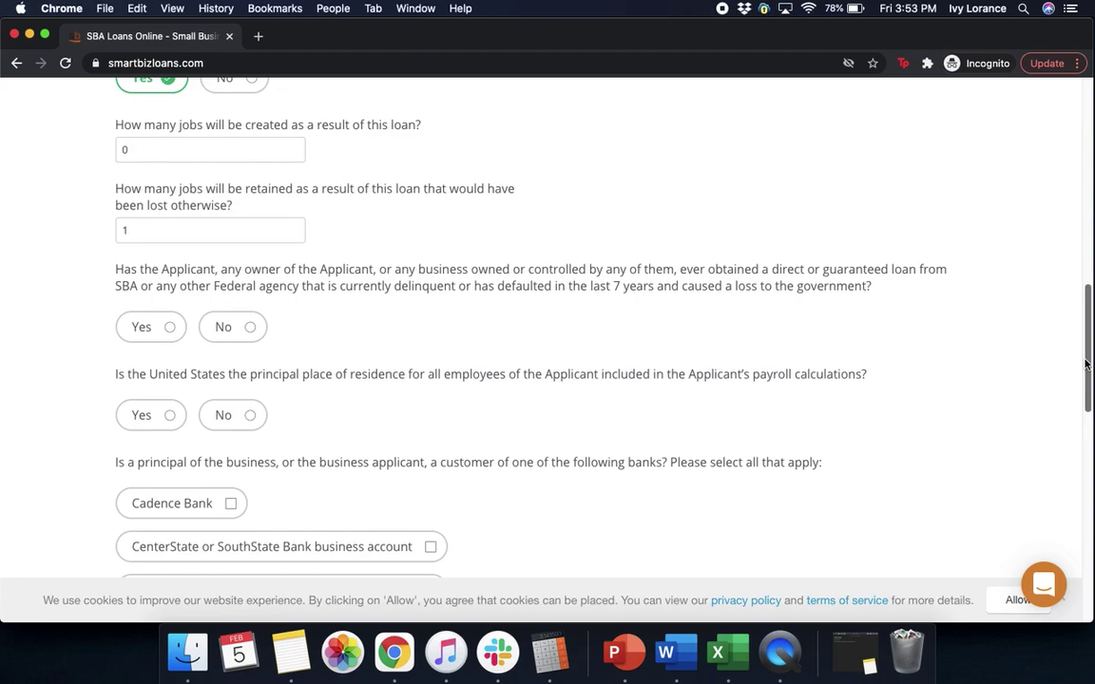
left_click(255, 329)
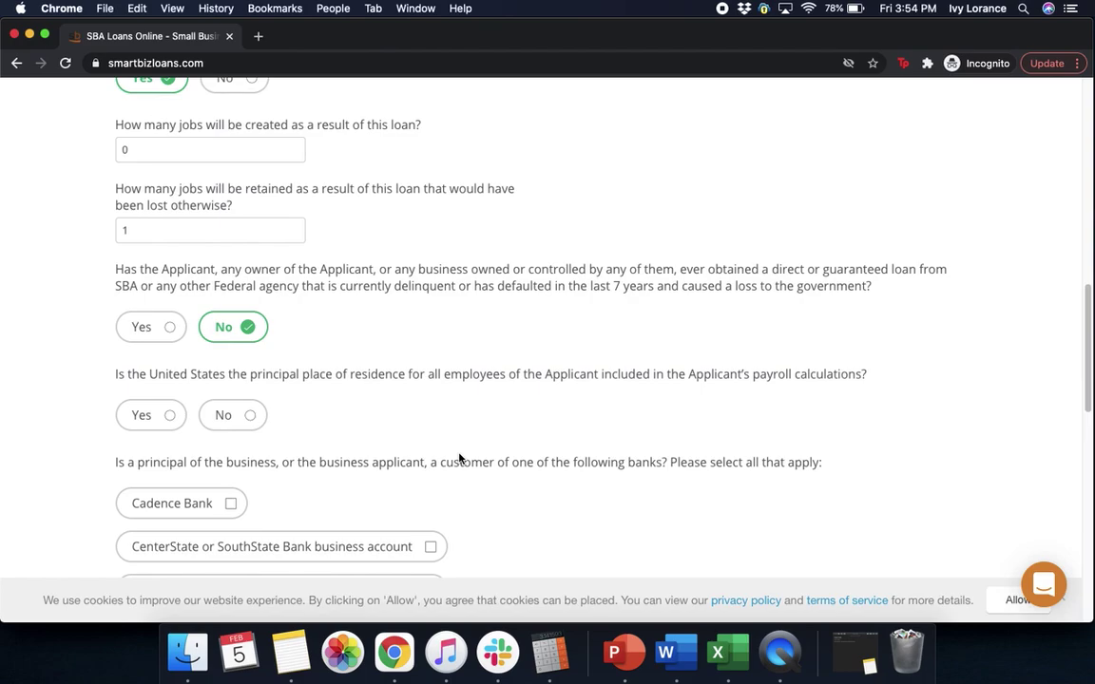
left_click(167, 418)
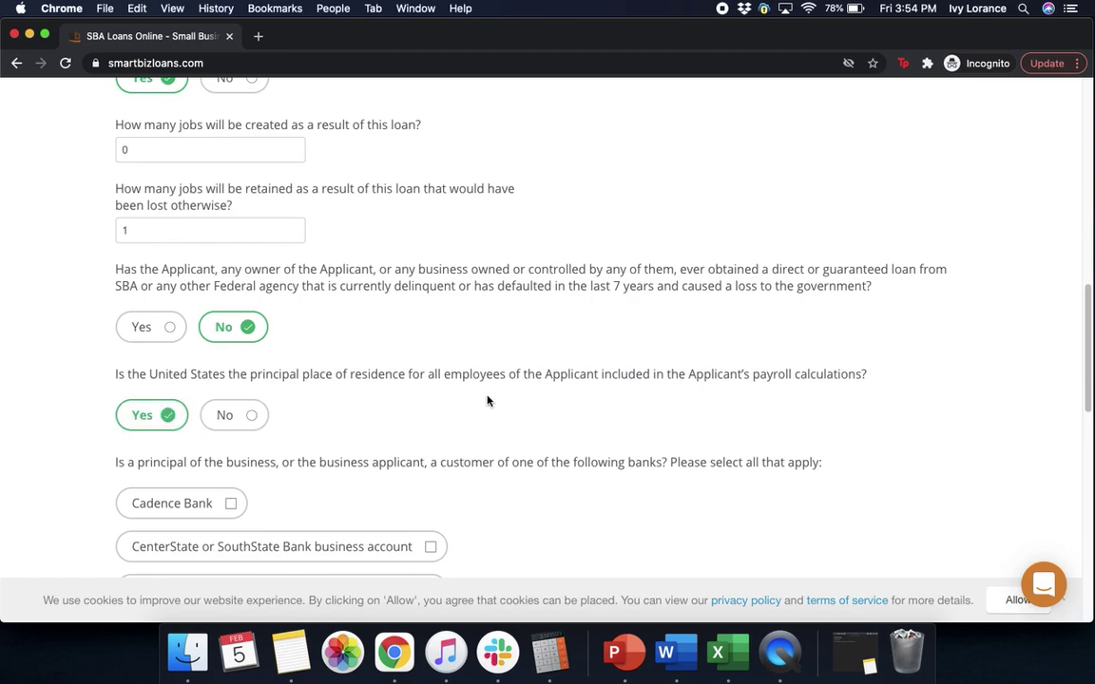
scroll(487, 400, "down", 3)
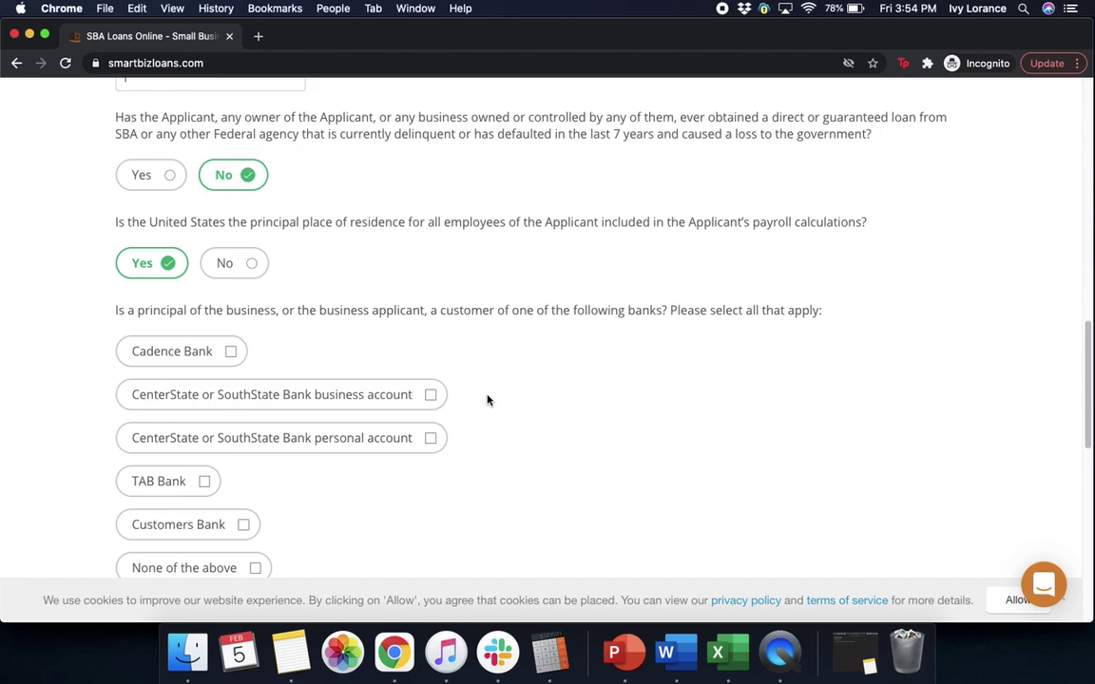
scroll(488, 400, "down", 3)
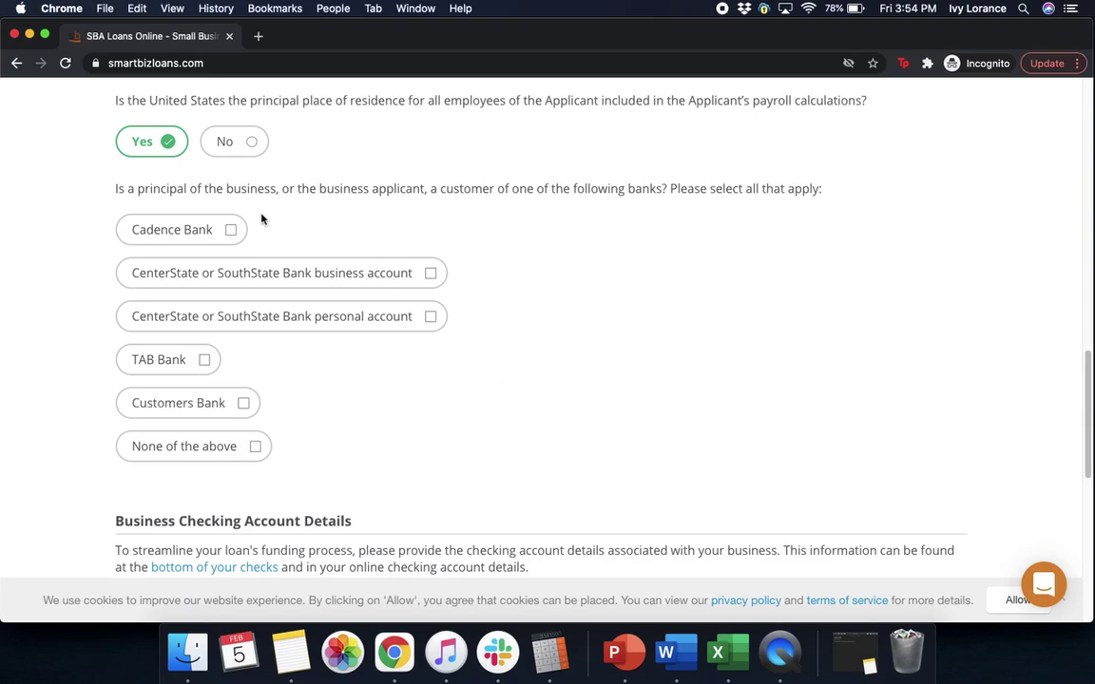
left_click(242, 448)
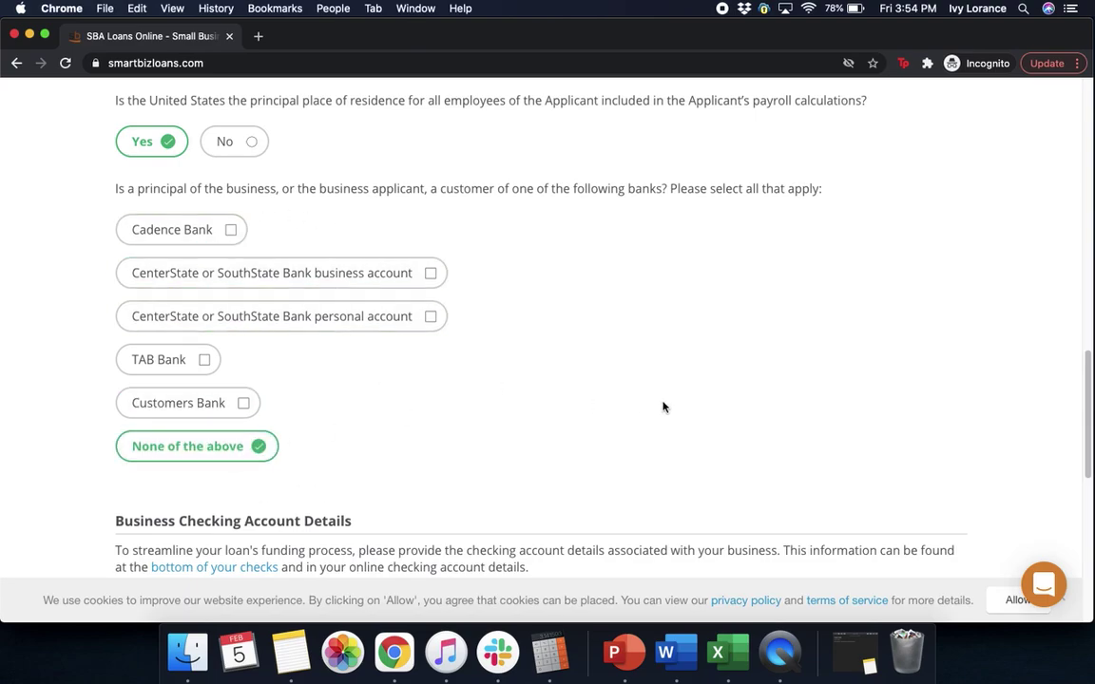
scroll(936, 292, "down", 5)
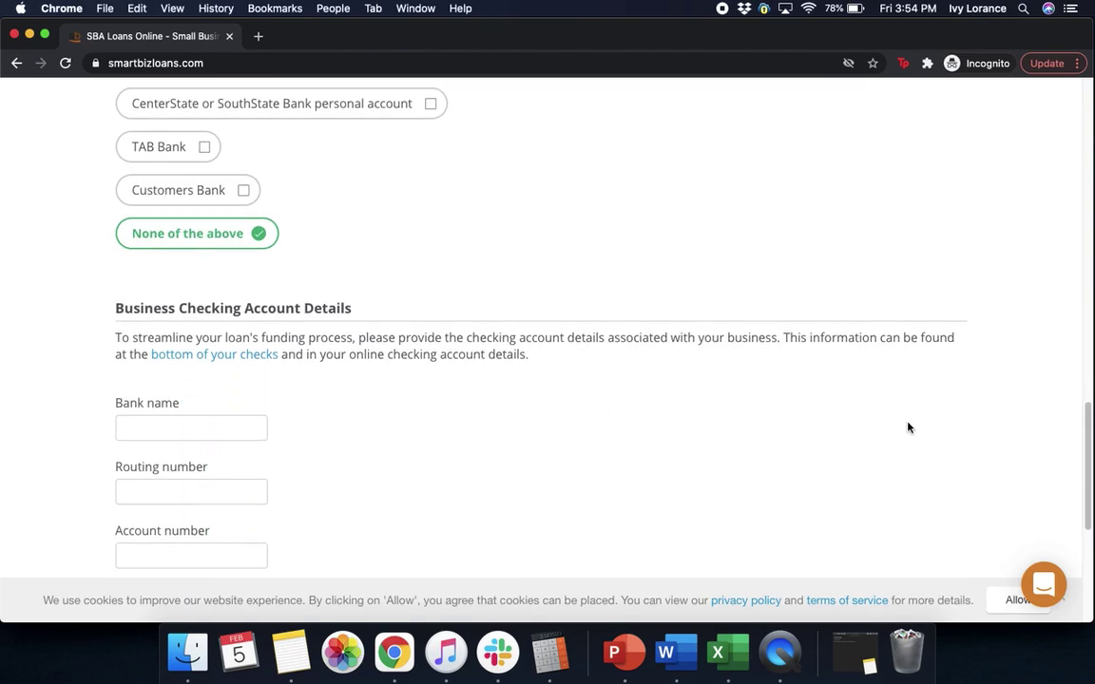
scroll(907, 427, "down", 3)
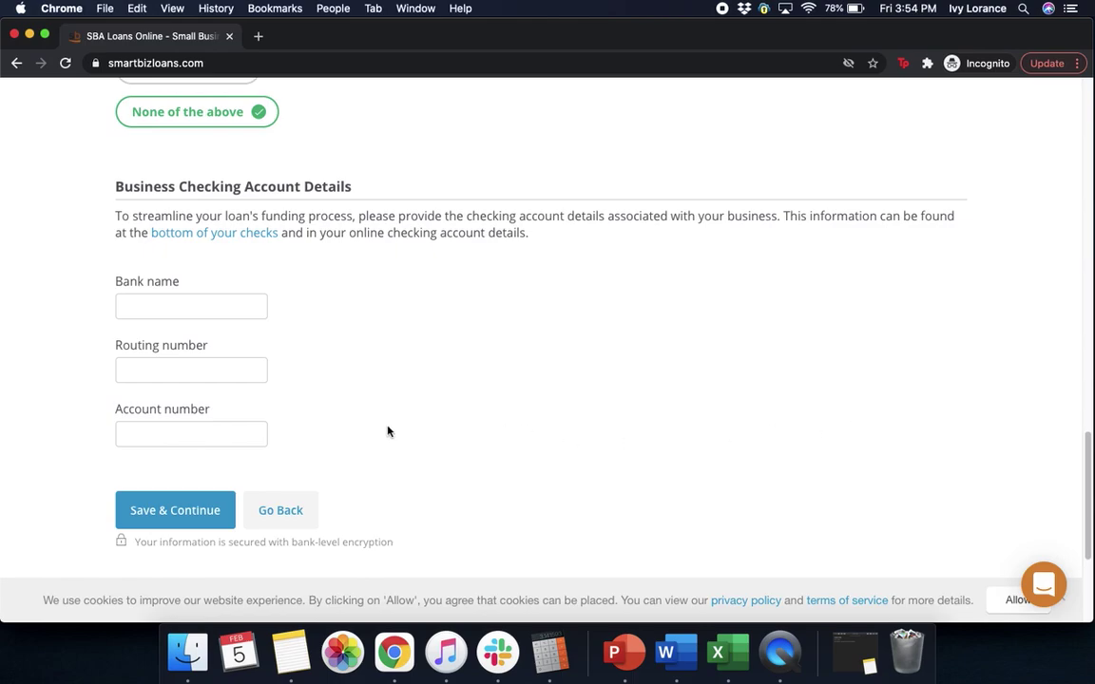
- Enter bank name 'customer bank' with the routing and account numbers, then save and continue
left_click(177, 307)
type("custoer")
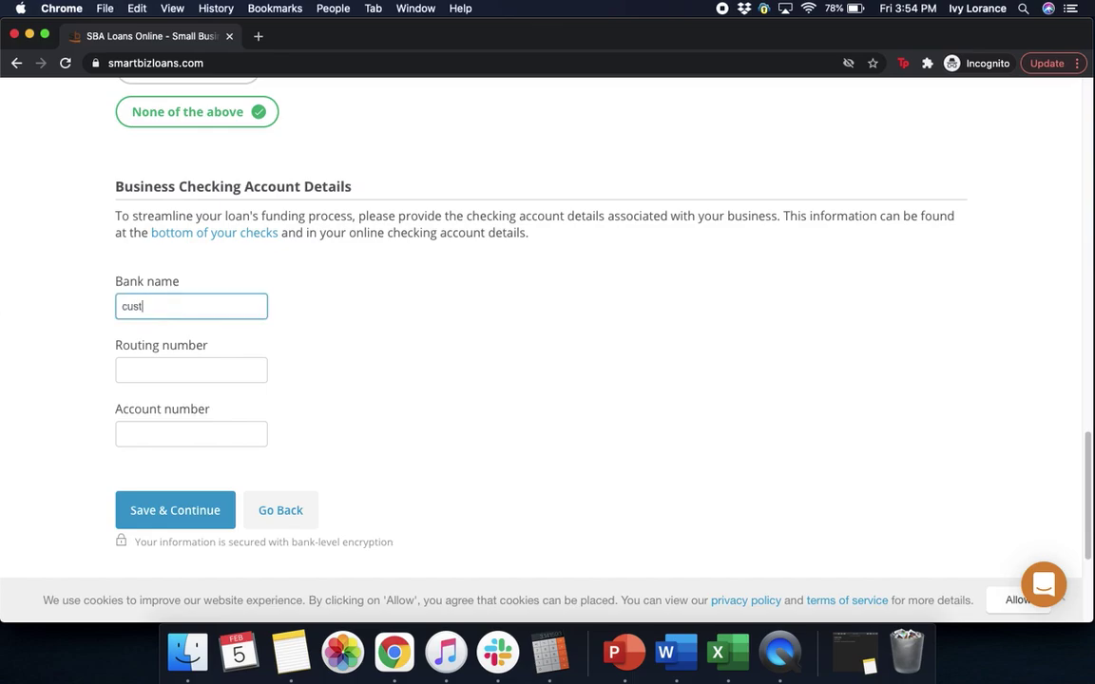
key("BackSpace")
key("BackSpace")
key("BackSpace")
type("mer bank")
left_click(146, 374)
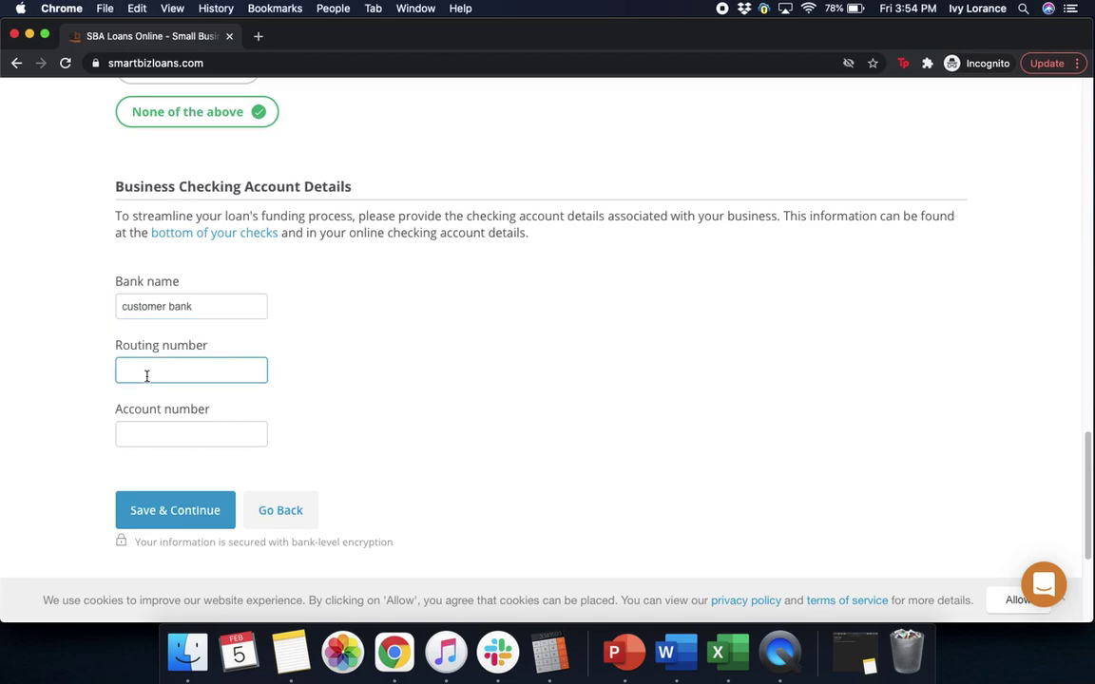
type("091000022")
left_click(151, 436)
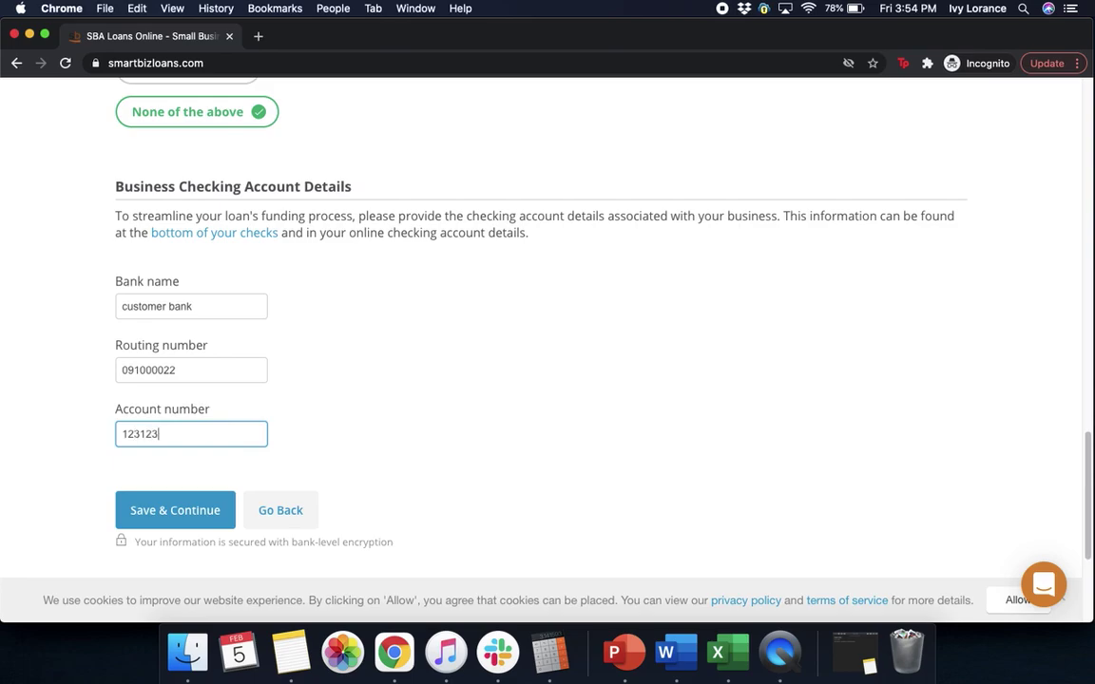
left_click(407, 436)
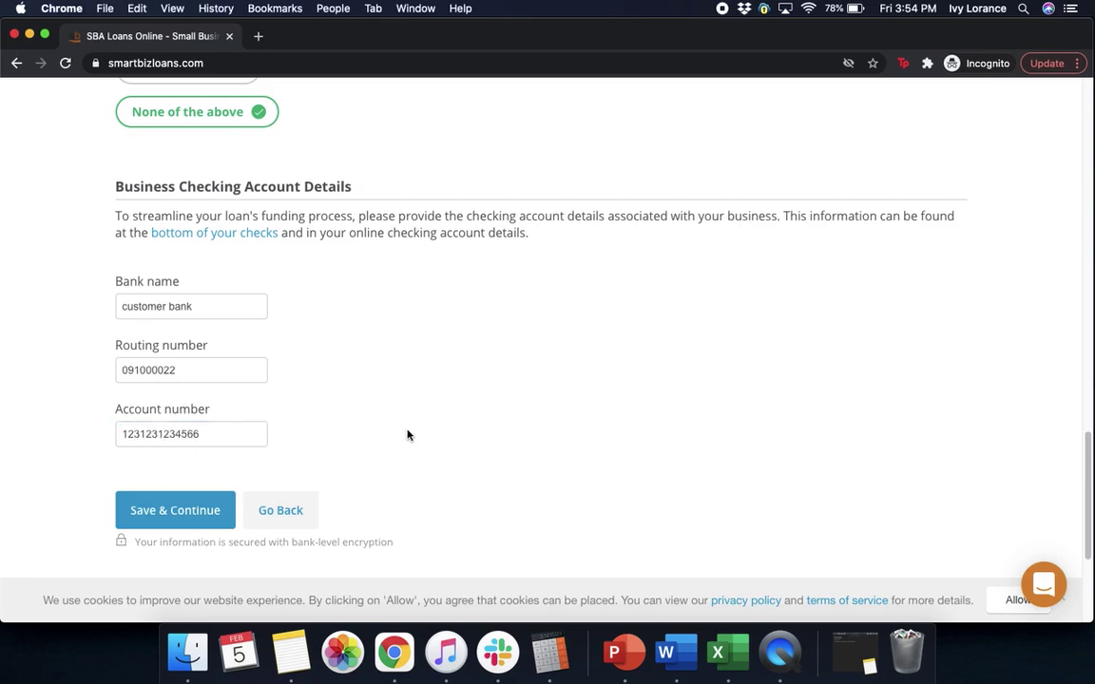
left_click(184, 521)
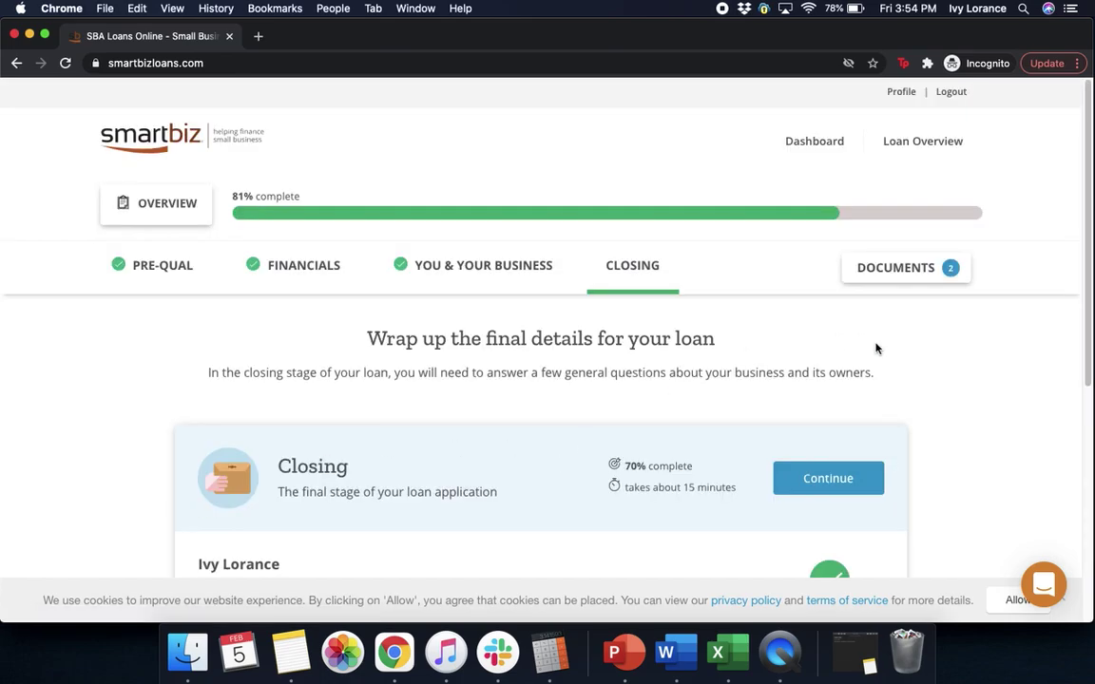
- Enter the California driver's licence number with expiration 02/22/2025 and submit
scroll(1089, 236, "down", 1)
scroll(1089, 237, "down", 5)
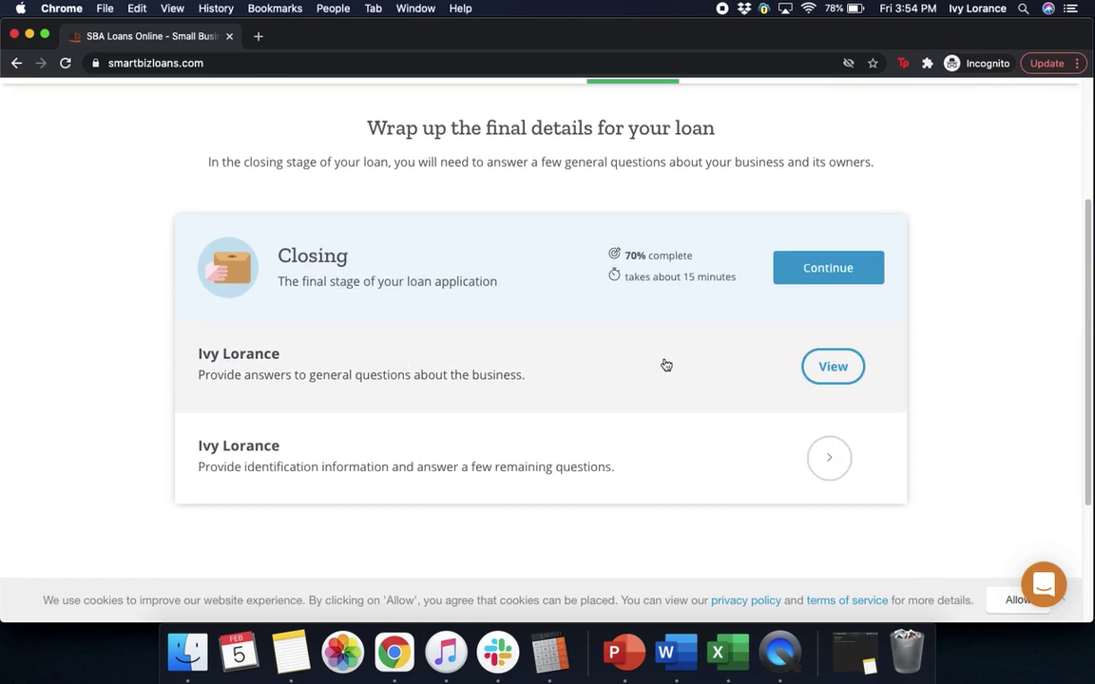
left_click(667, 459)
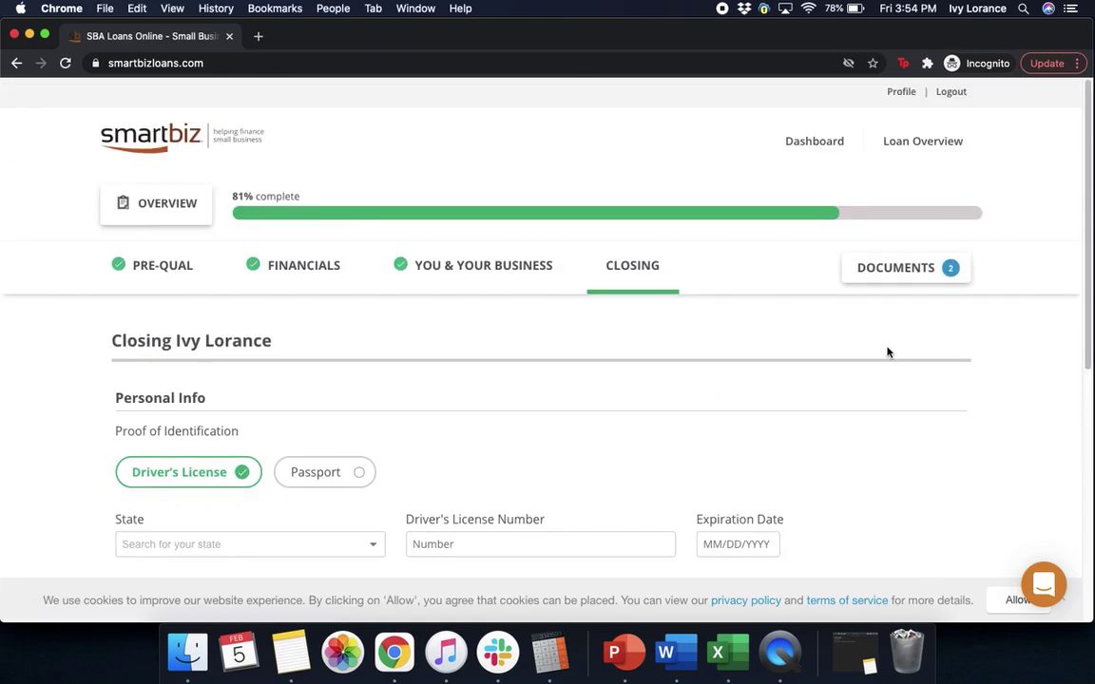
scroll(1091, 373, "down", 4)
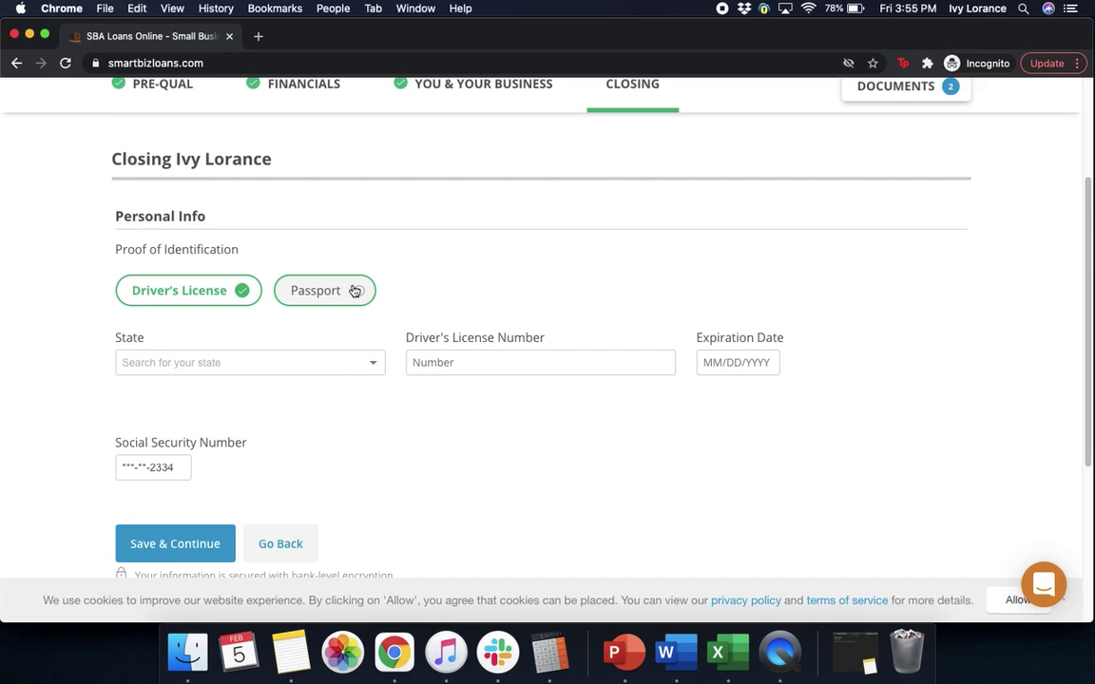
left_click(225, 367)
left_click(183, 435)
left_click(463, 362)
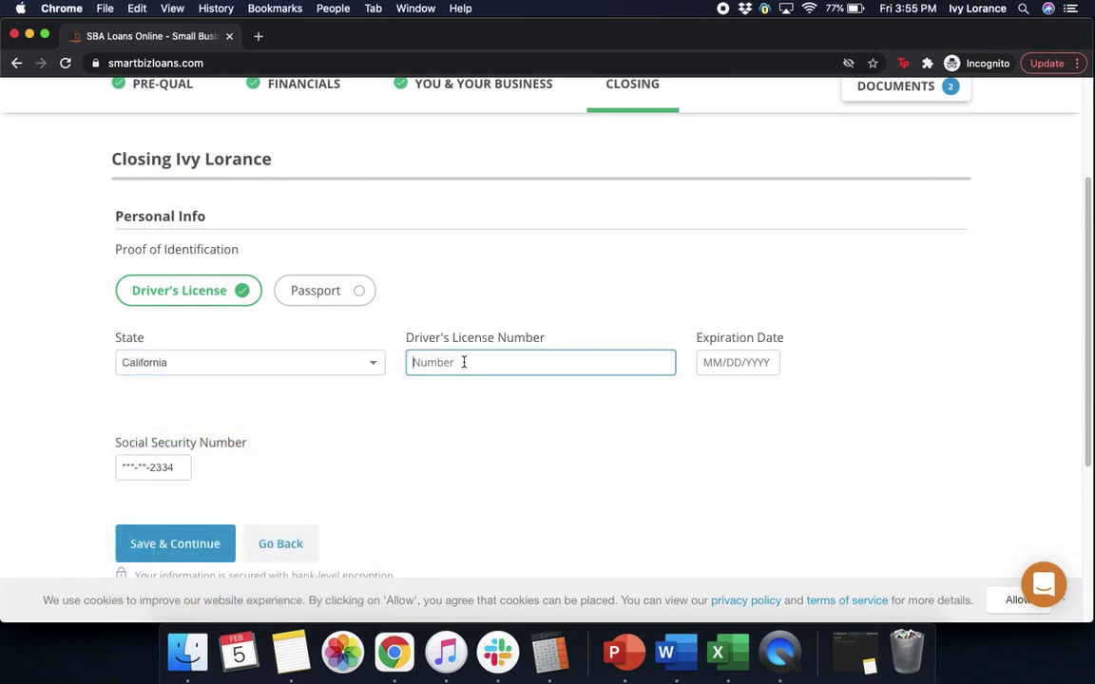
left_click(724, 365)
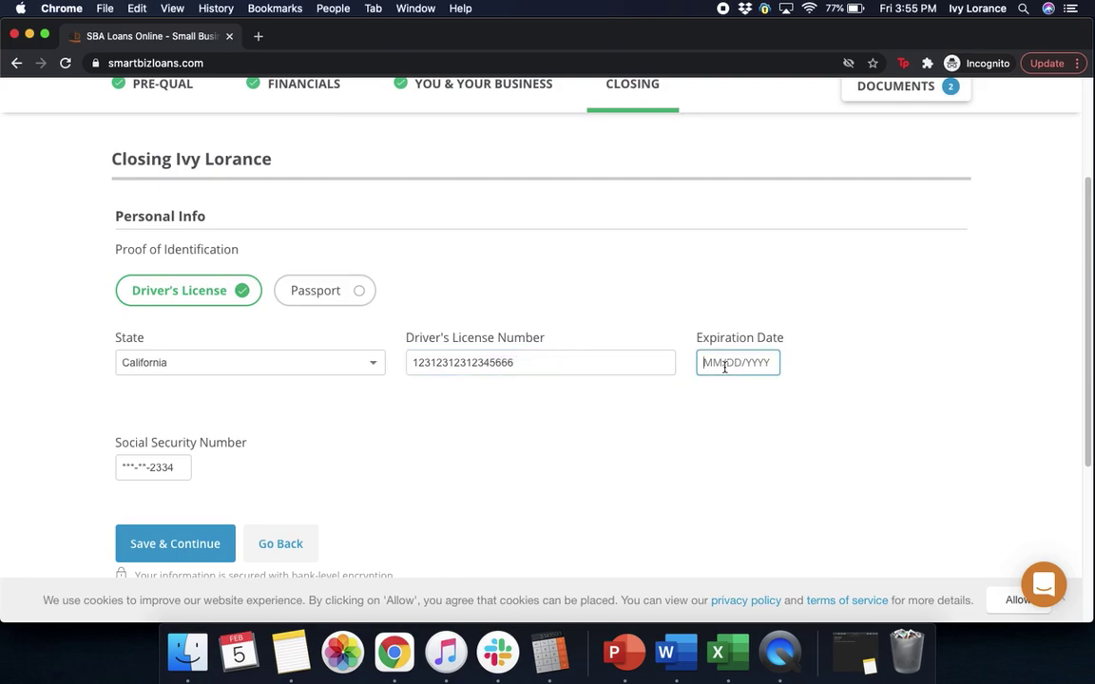
type("02/22/2025")
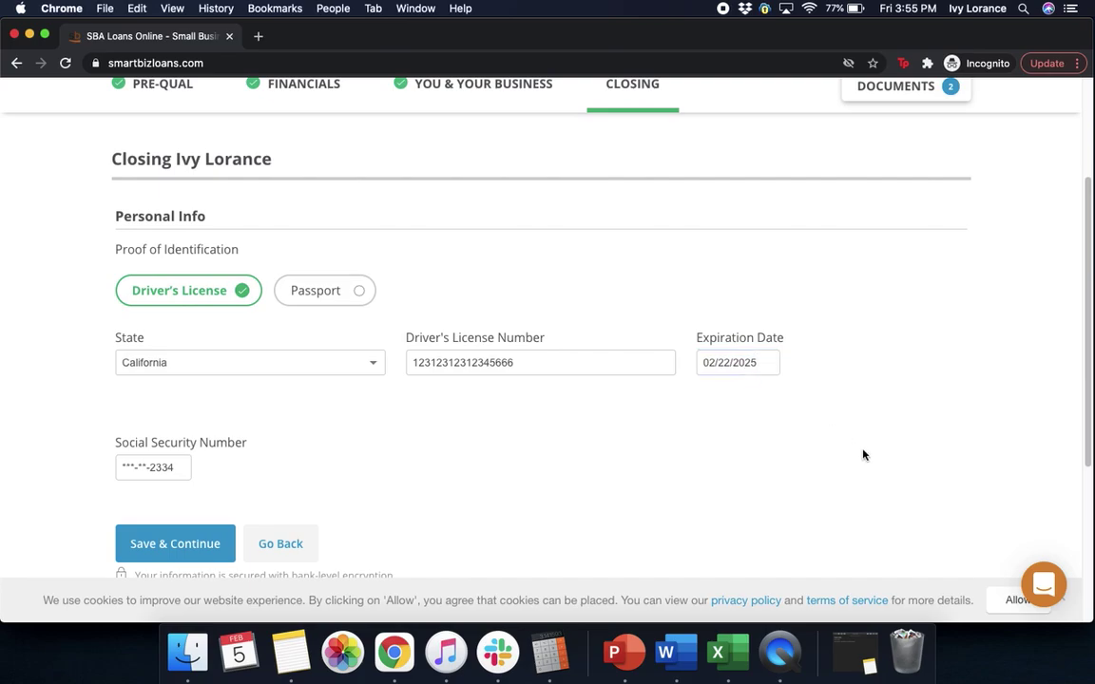
key("Return")
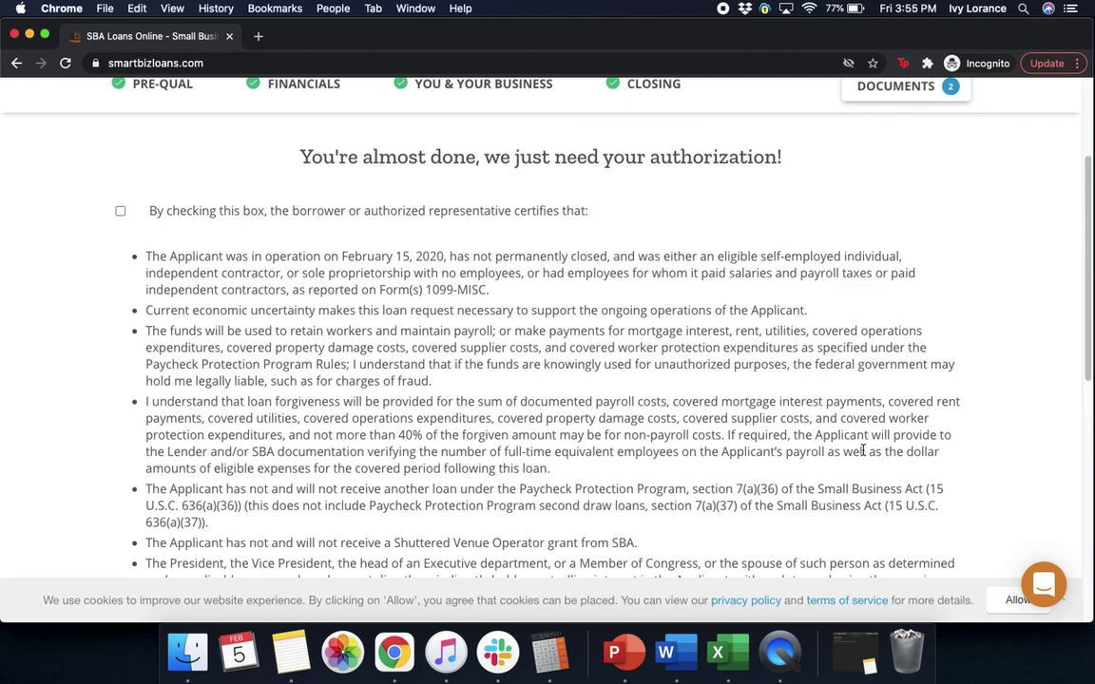
- Certify the SBA authorization statements and save to complete Closing
left_click(120, 211)
left_click_drag(1089, 229, 1086, 290)
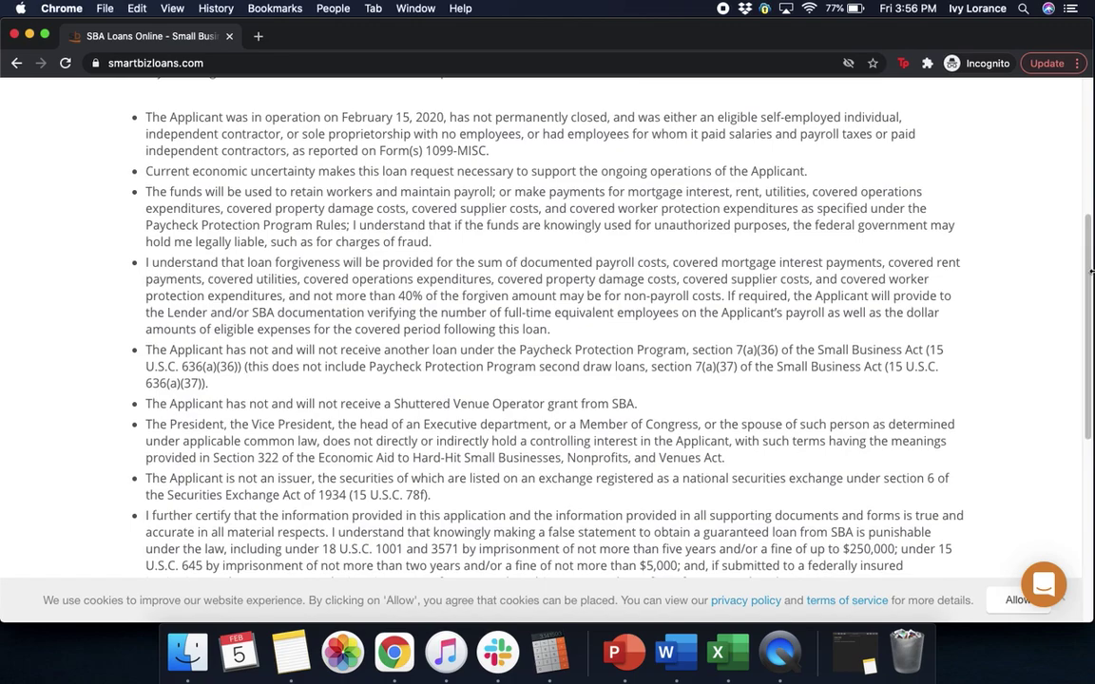
left_click_drag(1089, 330, 1091, 421)
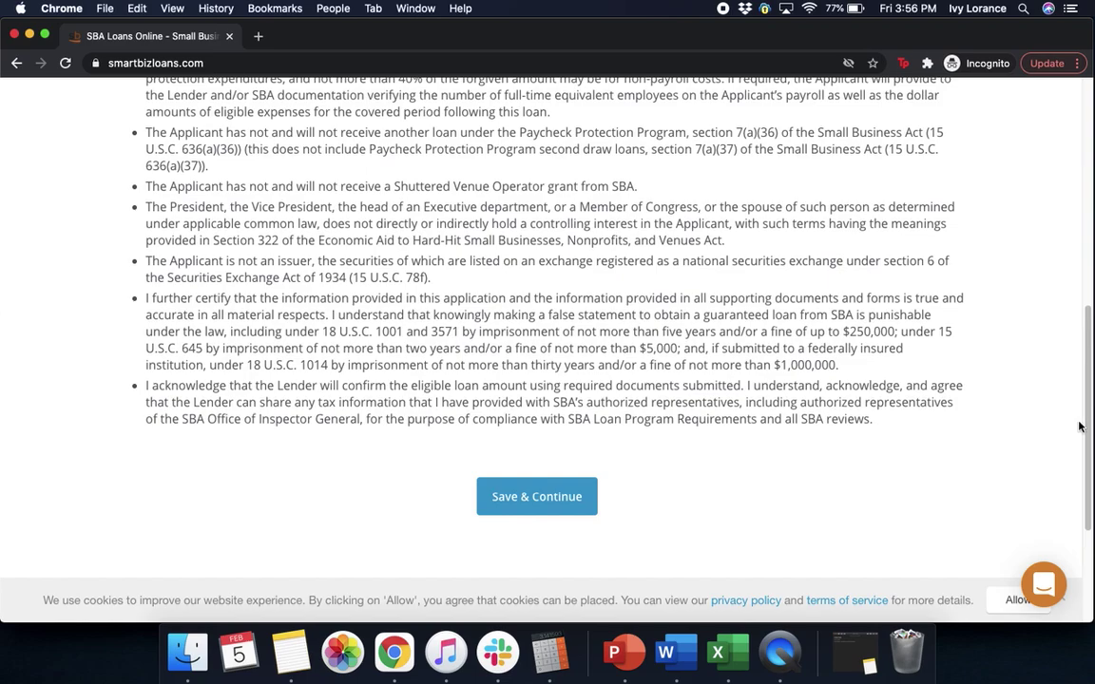
left_click(555, 513)
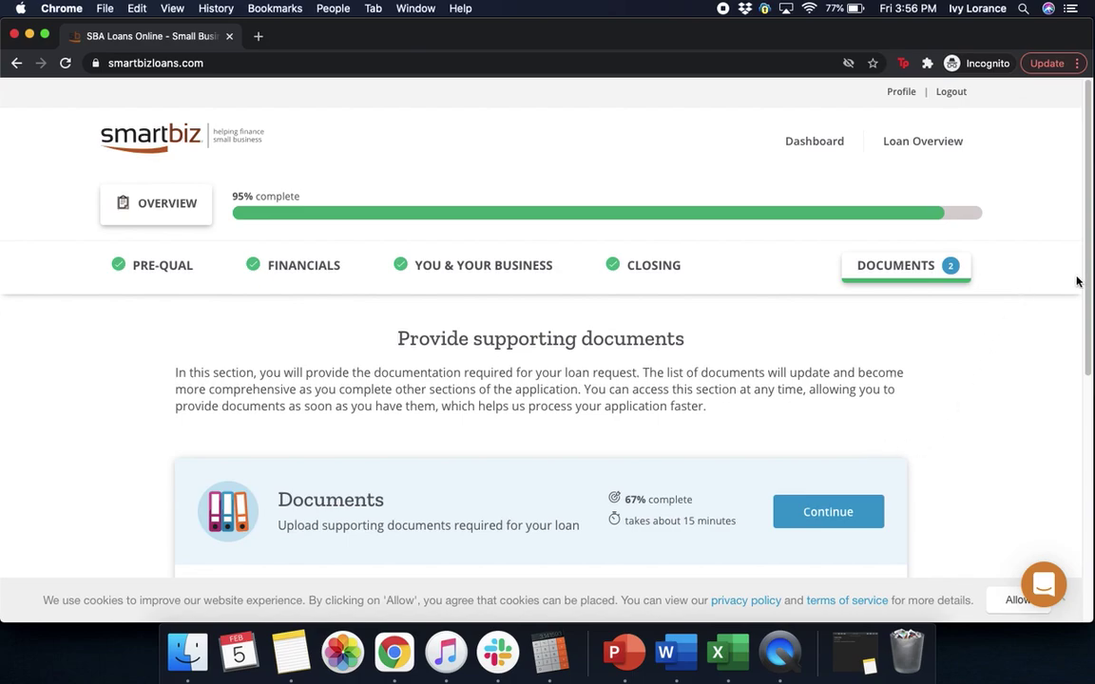
- Start the supporting documents section and scroll down to the Business Funding upload slots
left_click(833, 512)
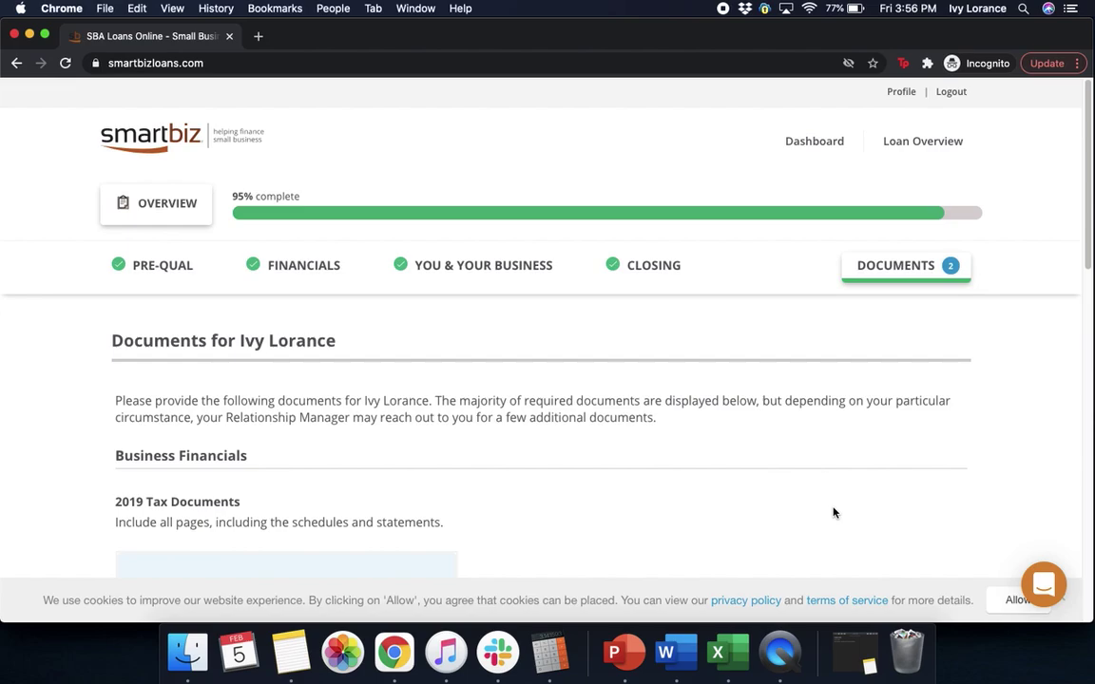
left_click_drag(1084, 262, 1082, 340)
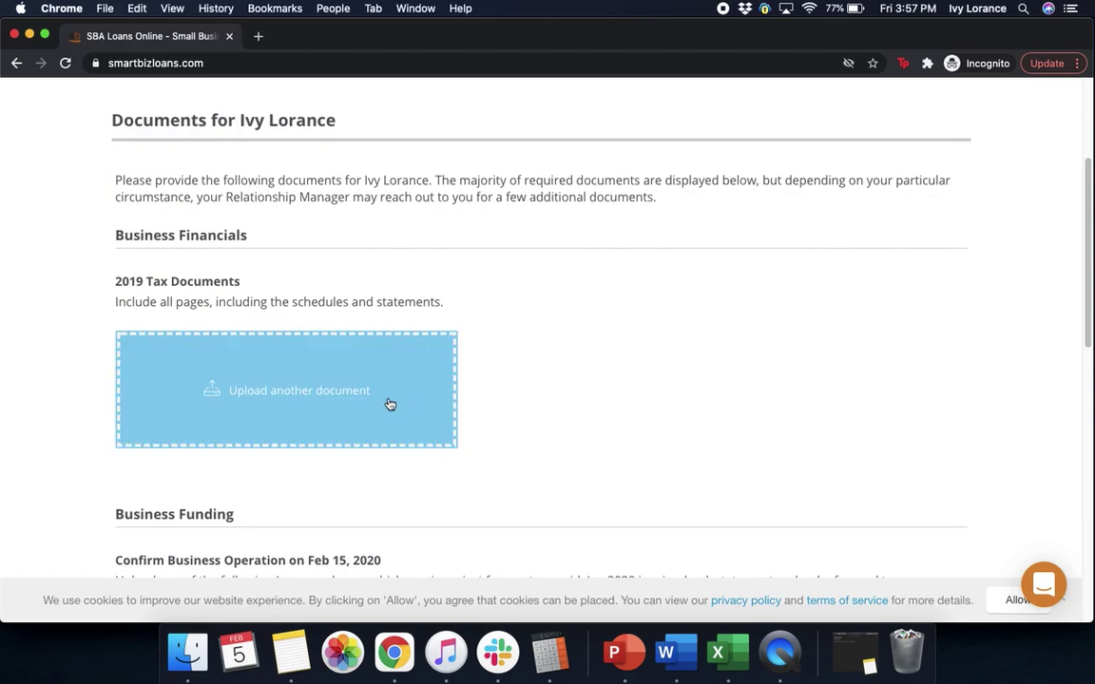
left_click_drag(1080, 231, 1081, 343)
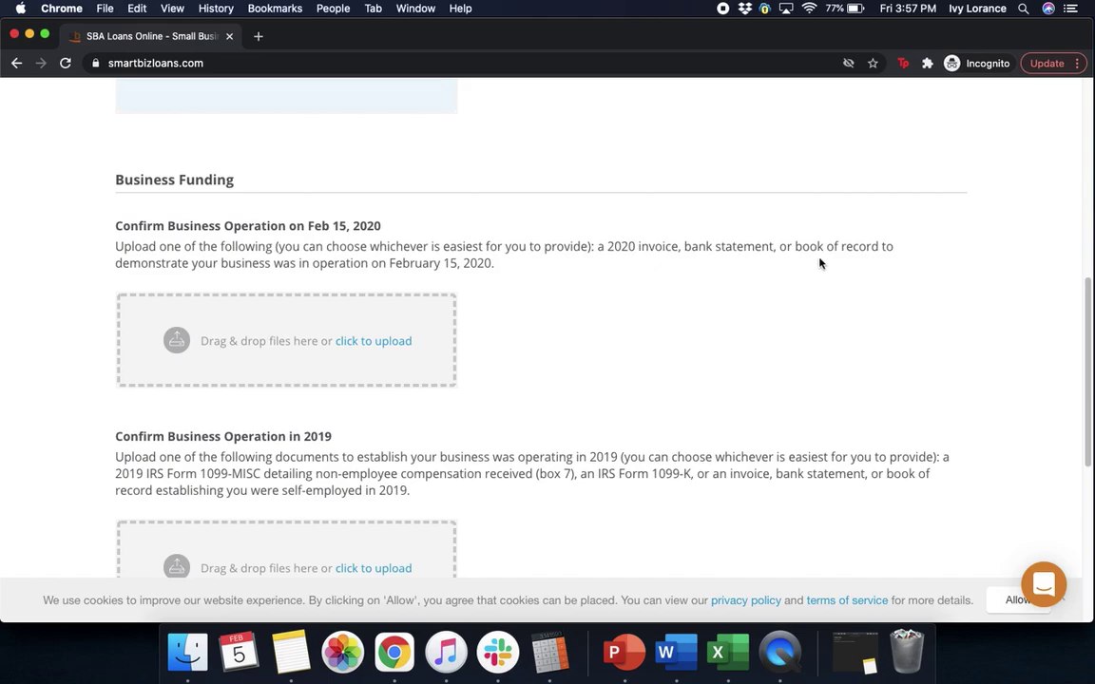
- Upload 'bank statement feb 2020' from the Bank statements folder as proof of operation on Feb 15, 2020
left_click(325, 354)
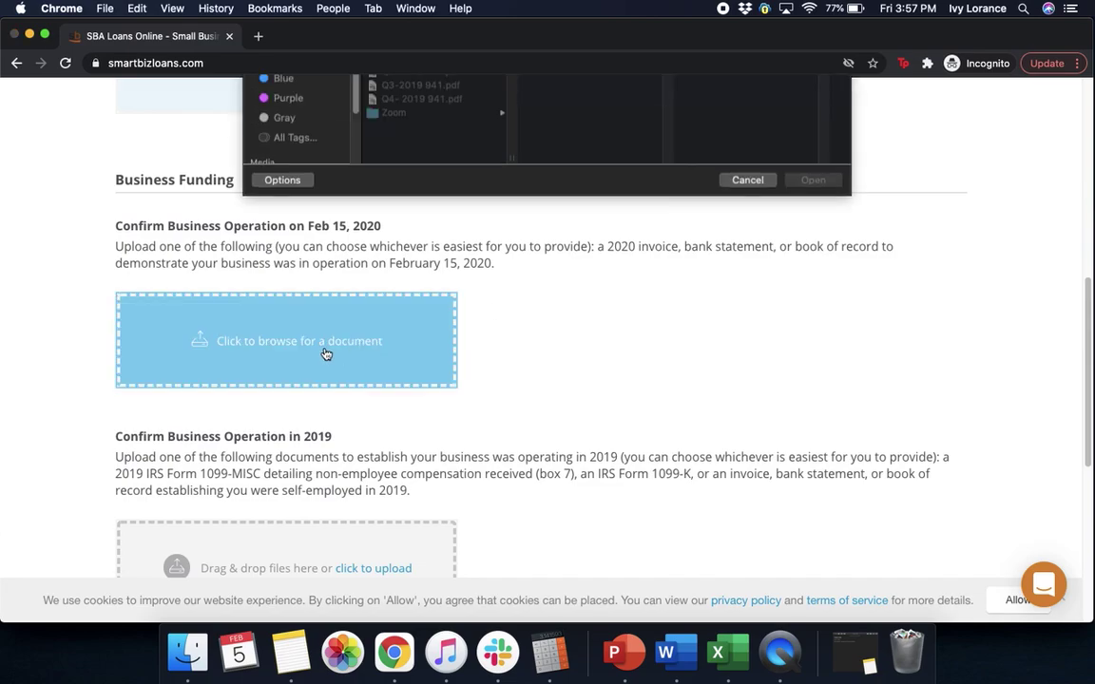
left_click(464, 141)
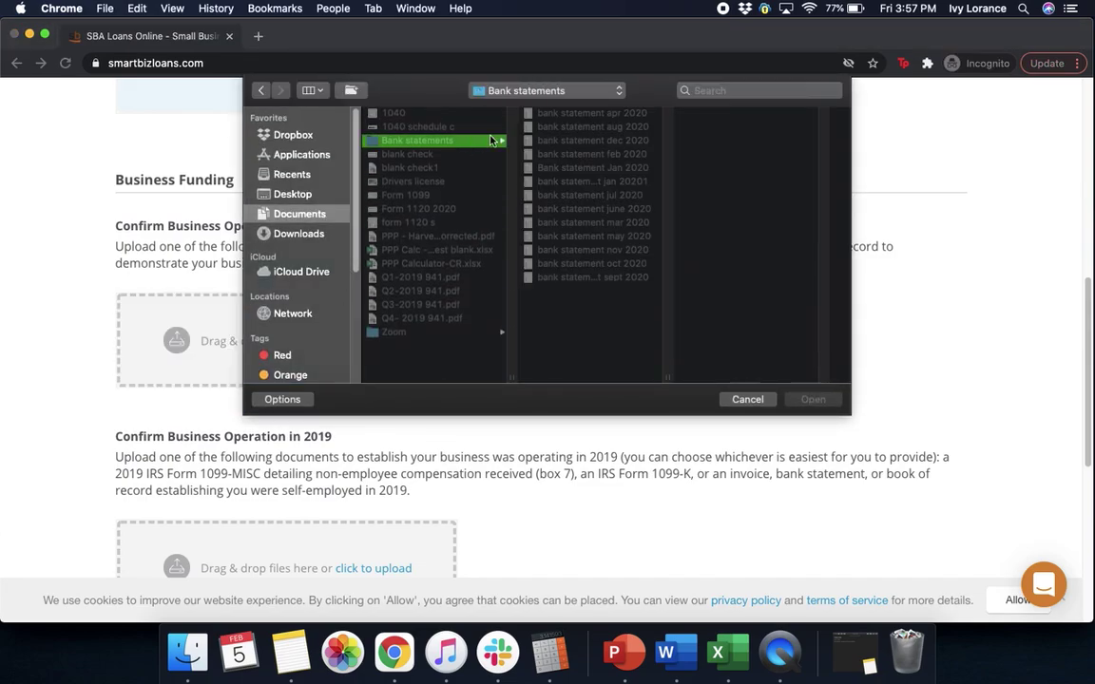
left_click(589, 167)
left_click(590, 154)
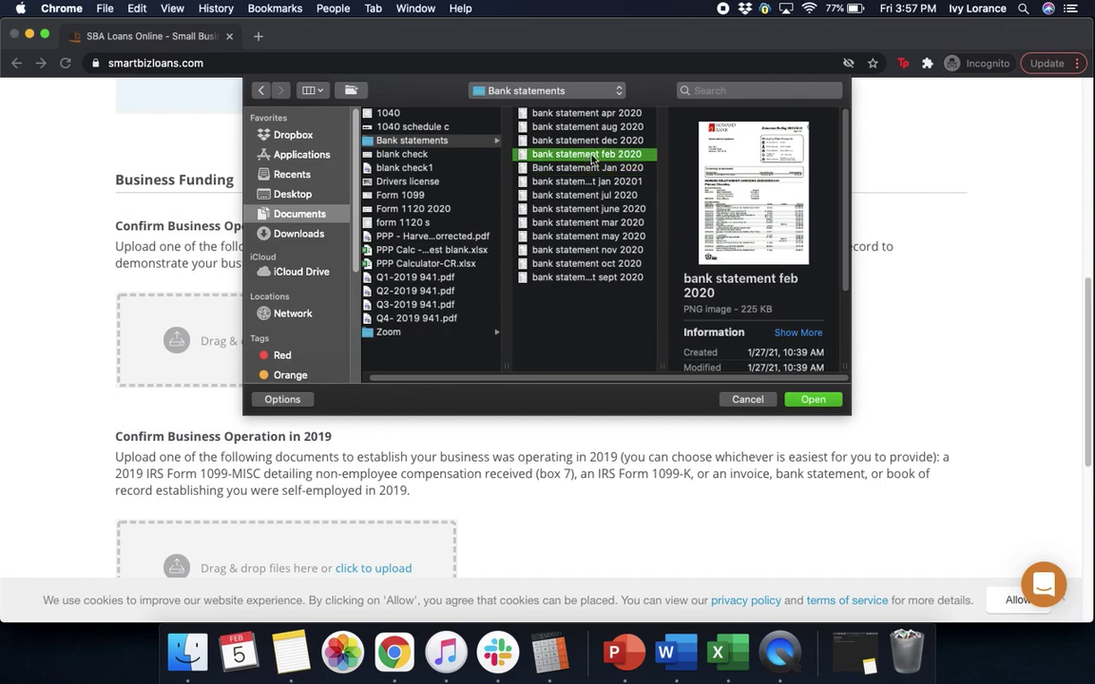
left_click(809, 399)
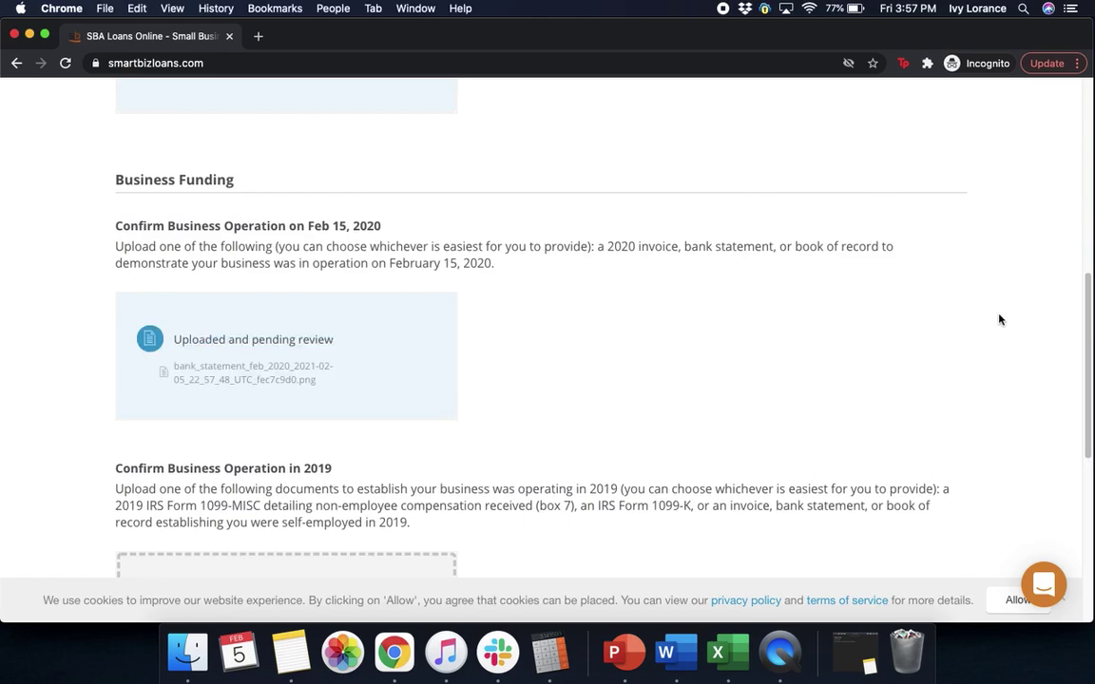
- Upload 'Form 1099' from the Documents folder as proof of operation in 2019
left_click_drag(1088, 348, 1090, 430)
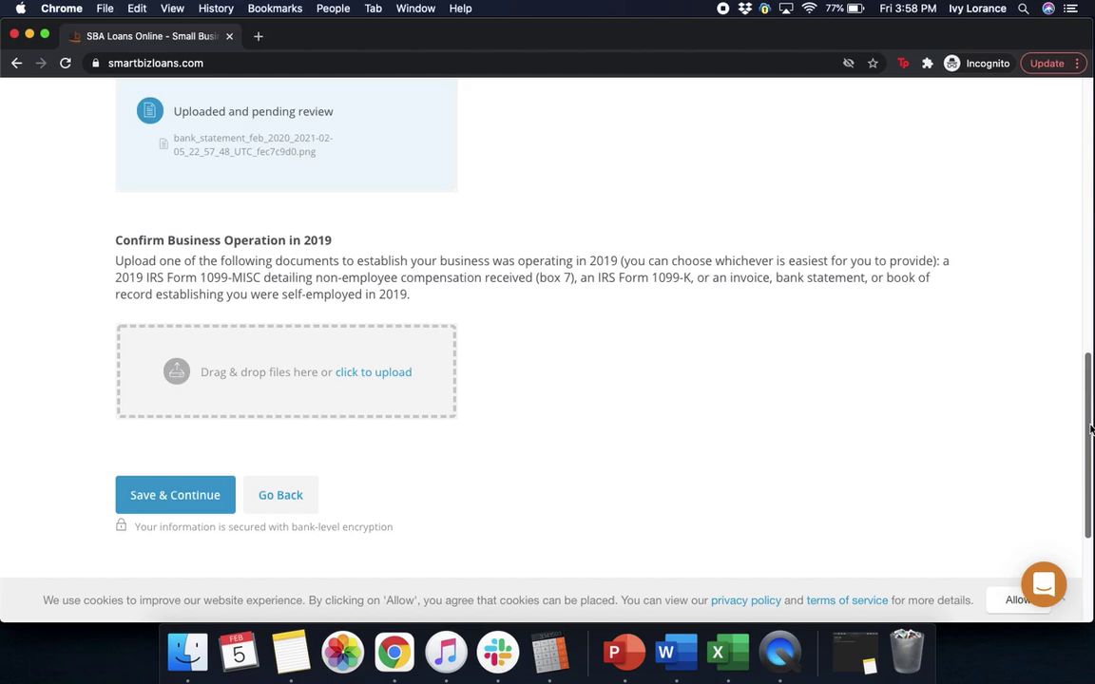
left_click(367, 377)
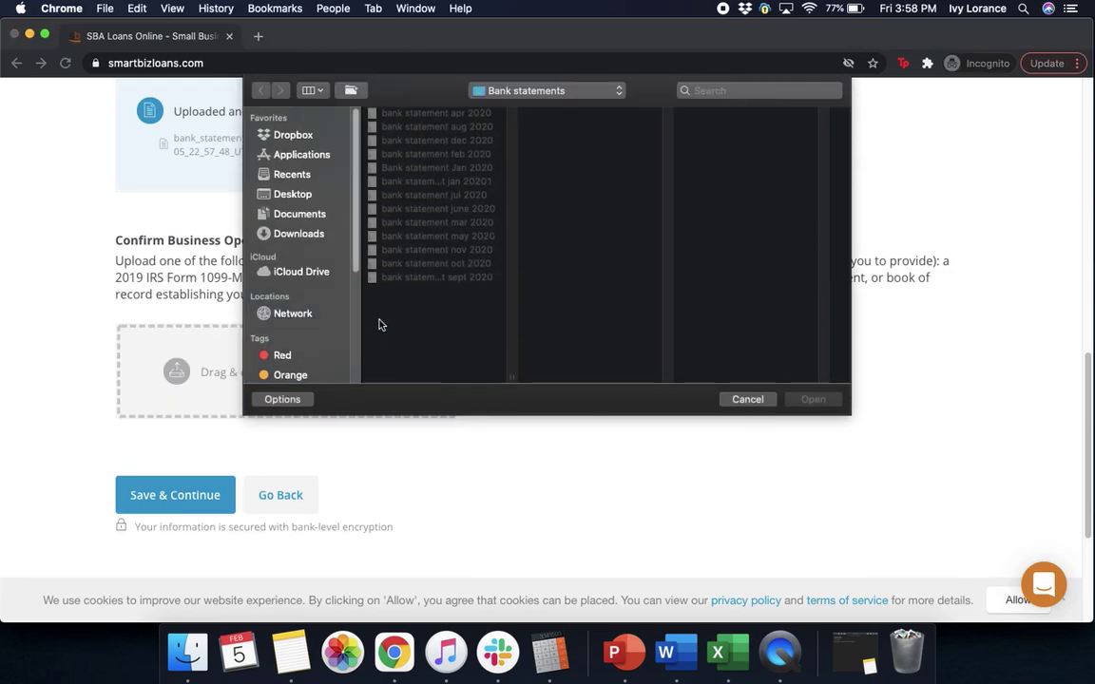
left_click(286, 214)
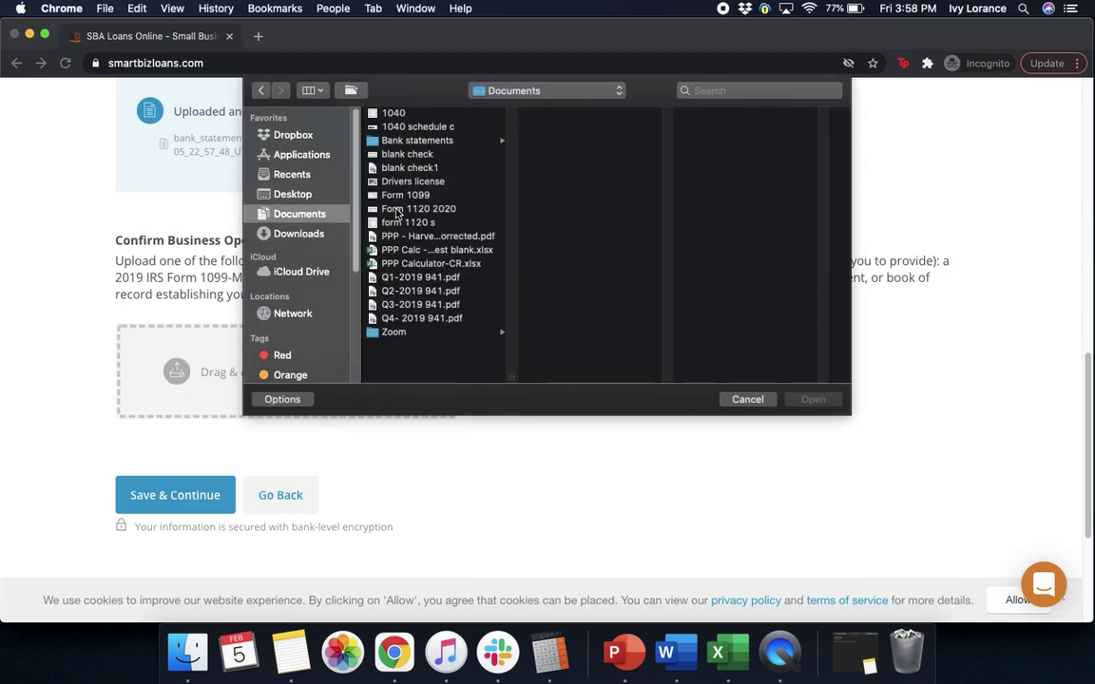
left_click(418, 196)
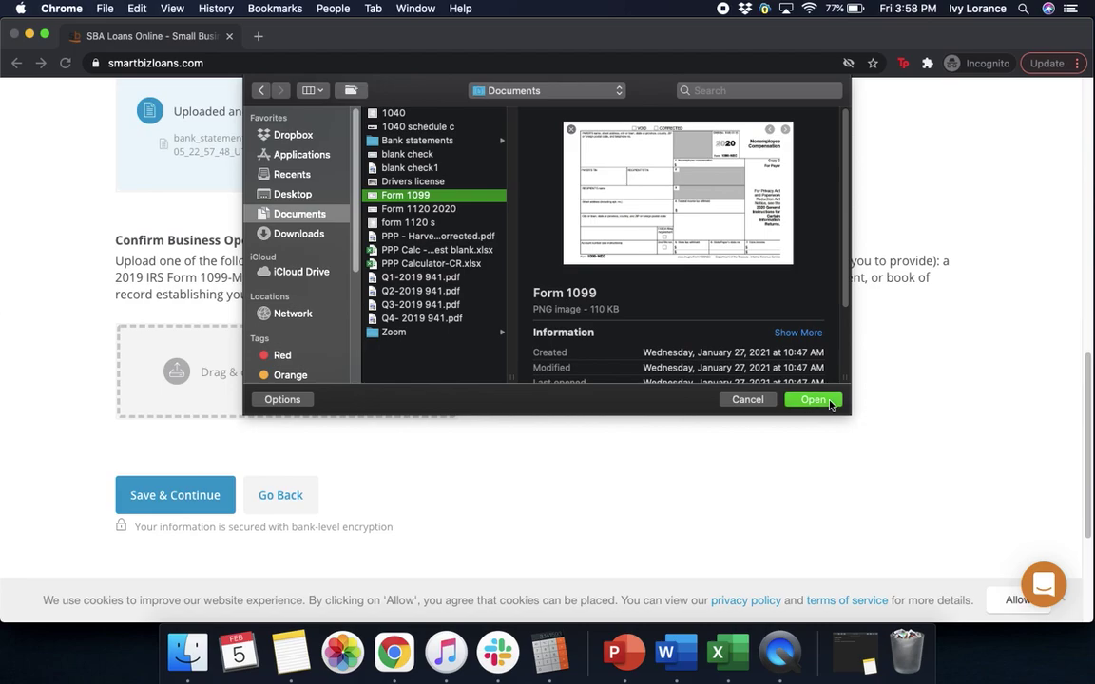
left_click(819, 400)
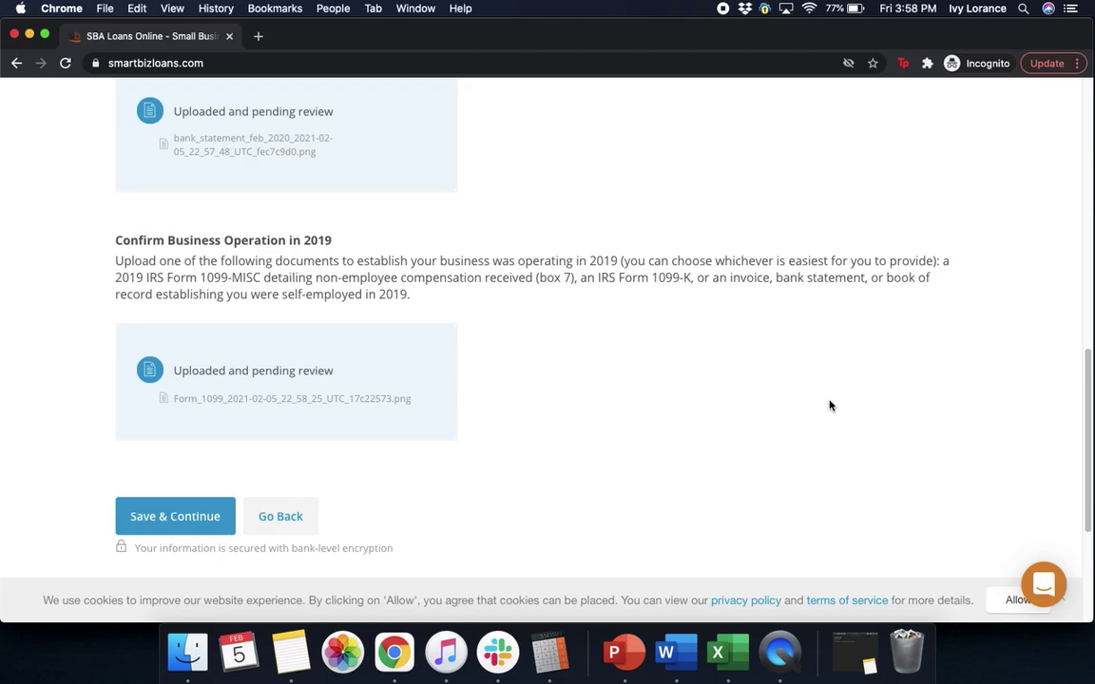
- Review the uploads, Save & Continue, then Track My Loan to reach the $14,584 status page
scroll(979, 323, "up", 15)
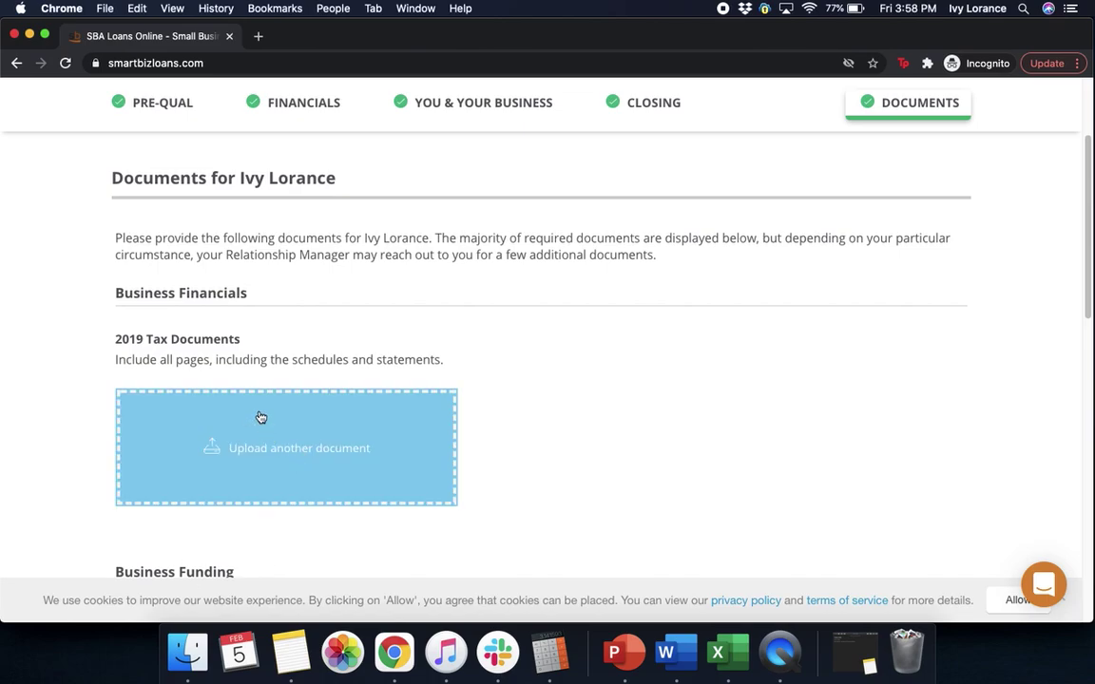
left_click_drag(1082, 237, 1081, 326)
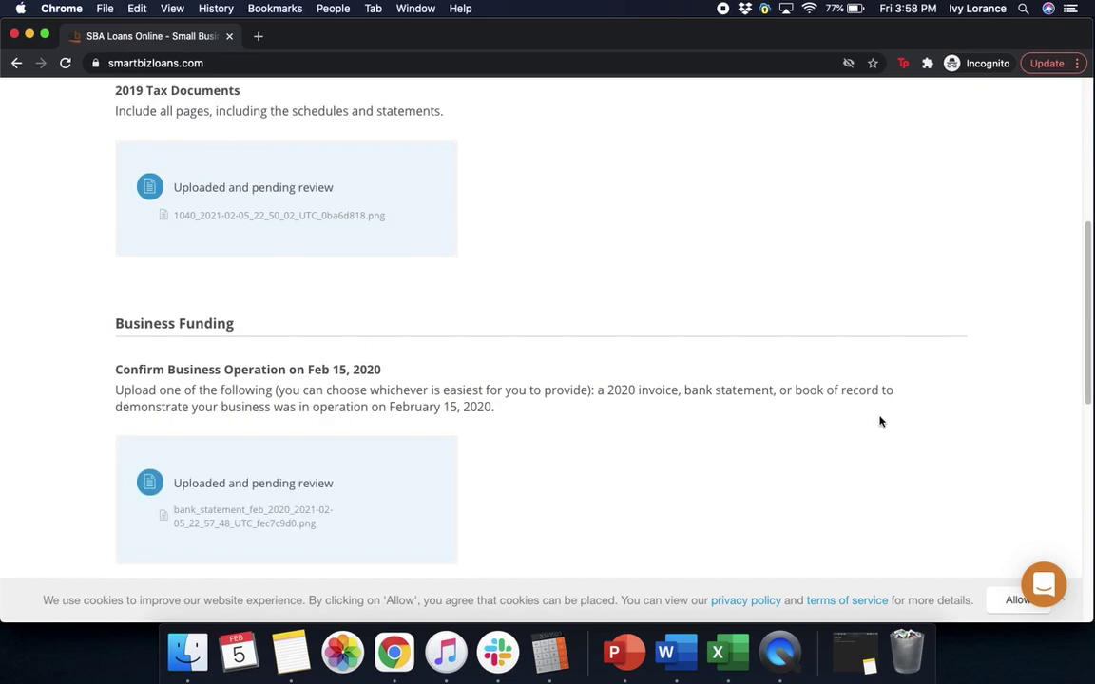
left_click_drag(1081, 265, 1074, 382)
left_click_drag(295, 383, 342, 353)
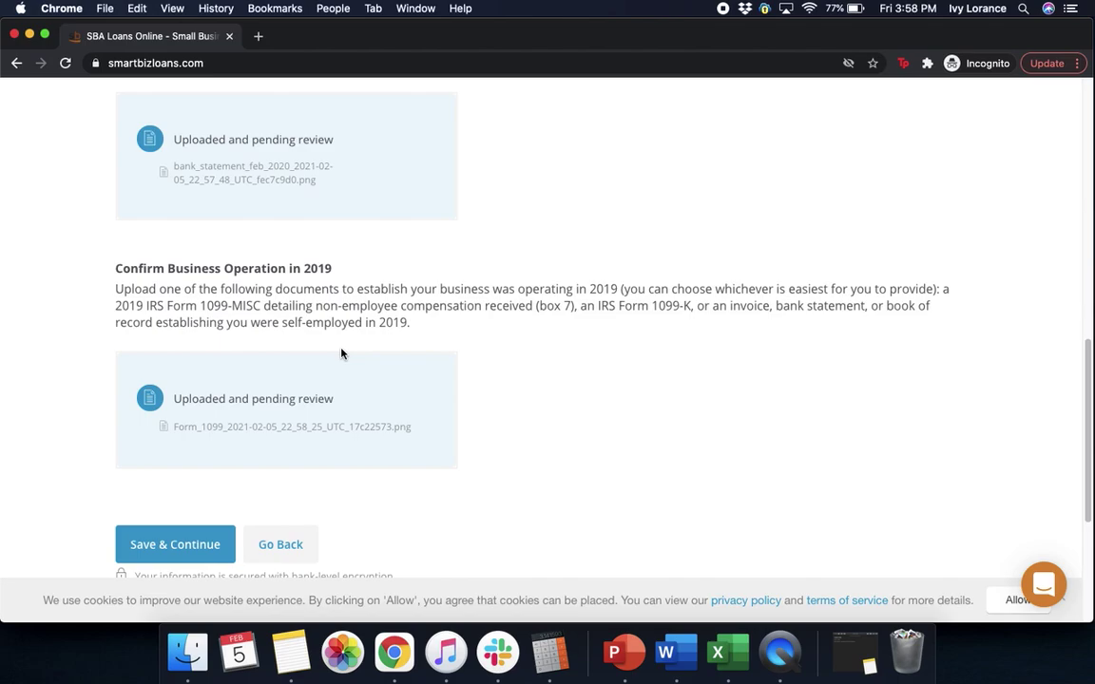
left_click(189, 557)
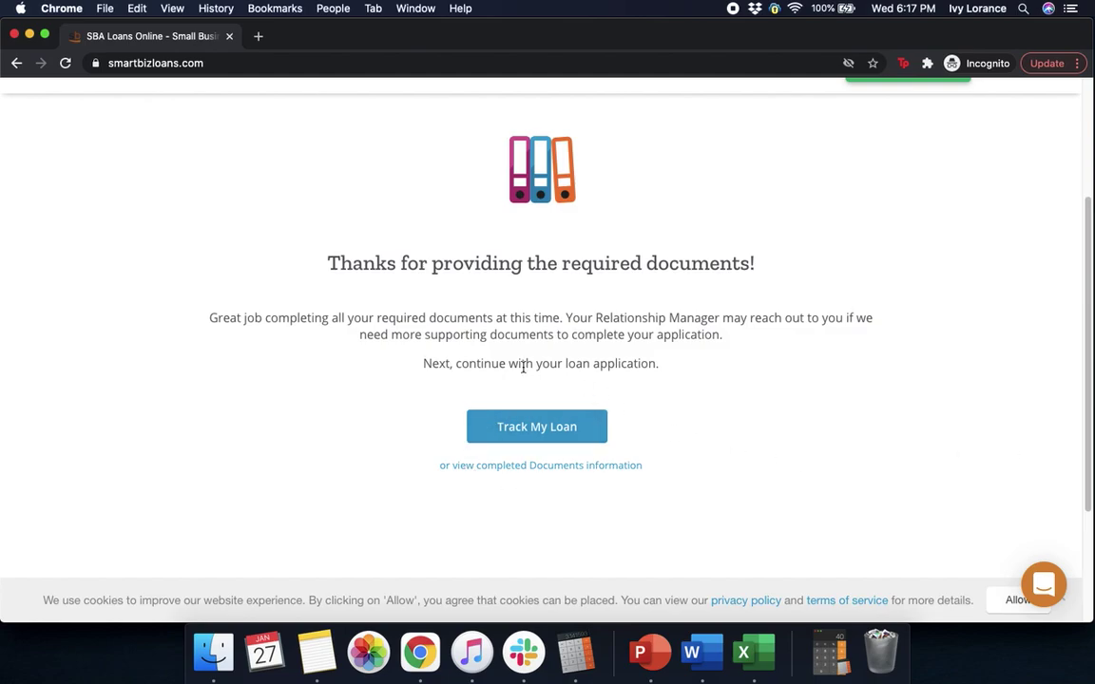
left_click(544, 425)
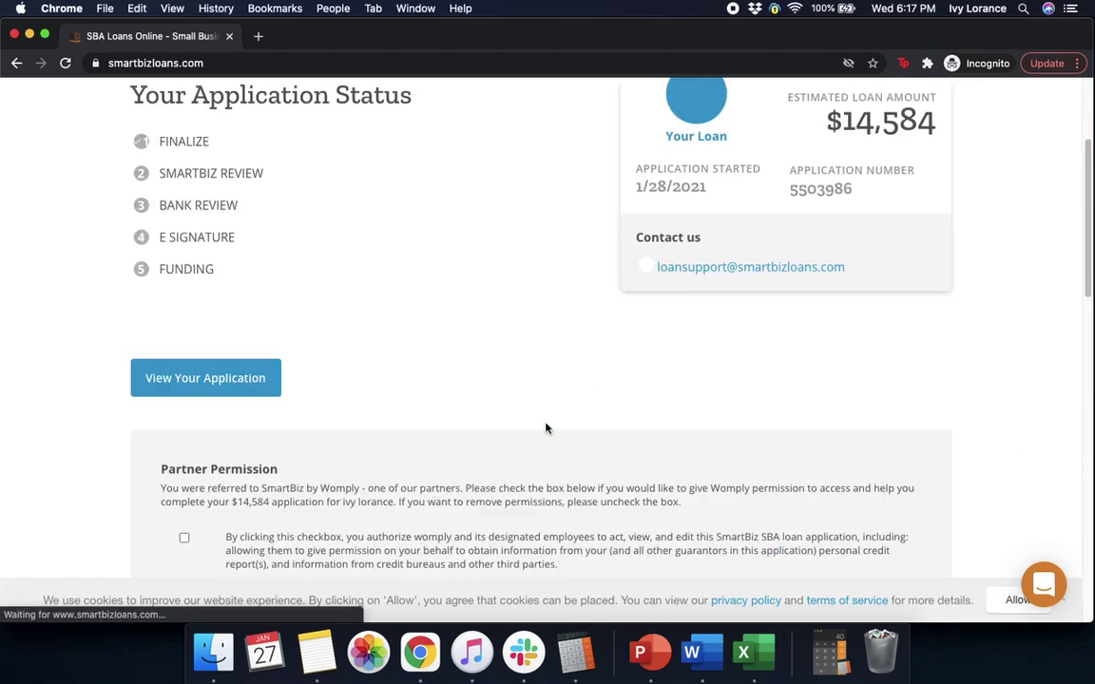